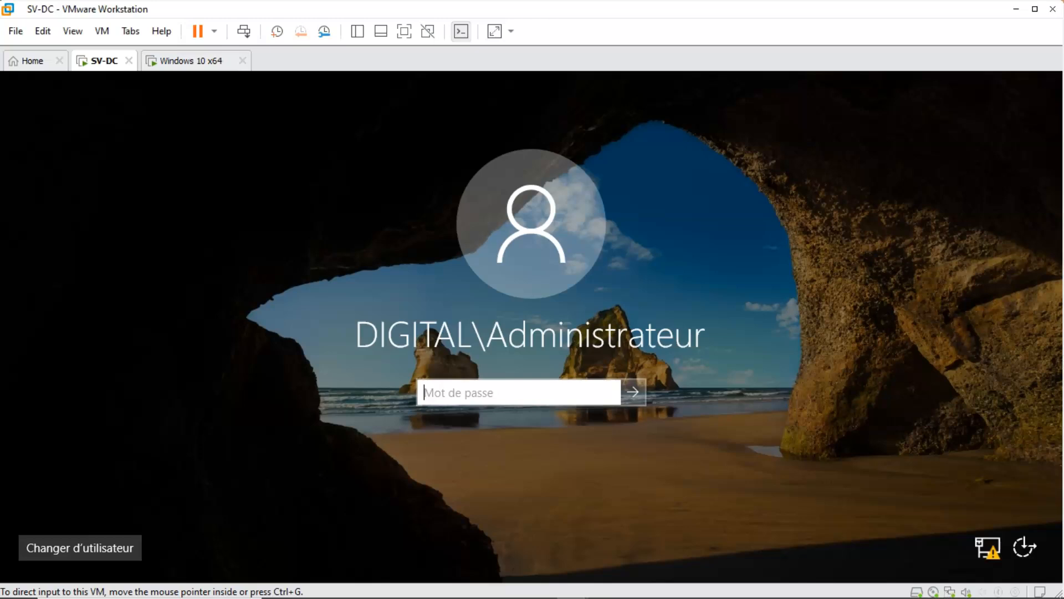
Sign in to the SV-DC server as the DIGITAL domain administrator by entering the account password.
{"action": "left_click", "coordinate": [462, 398]}
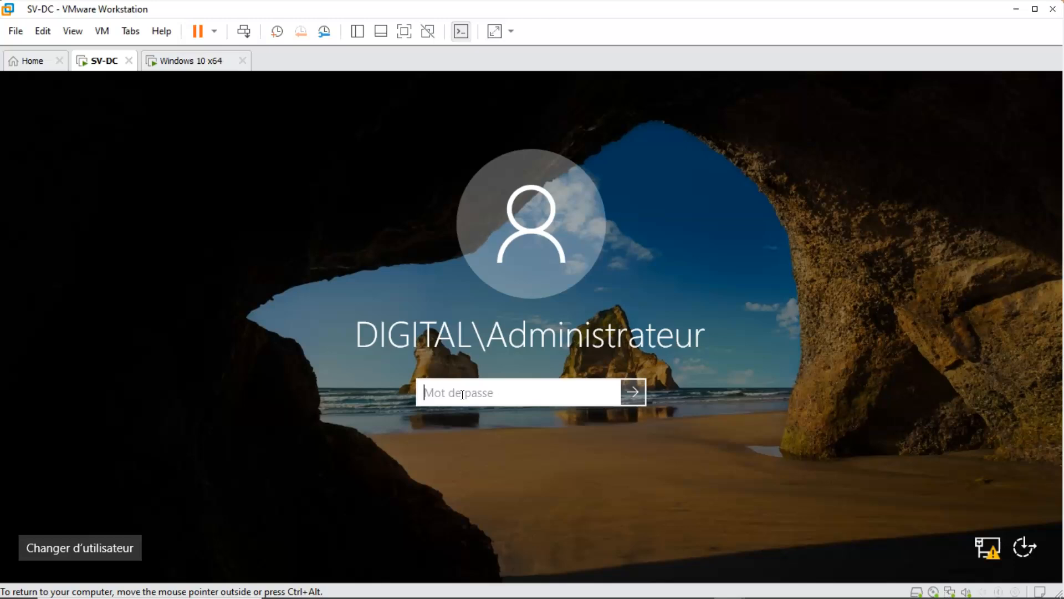
{"action": "type", "text": "••••••••••"}
{"action": "key", "text": "Return"}
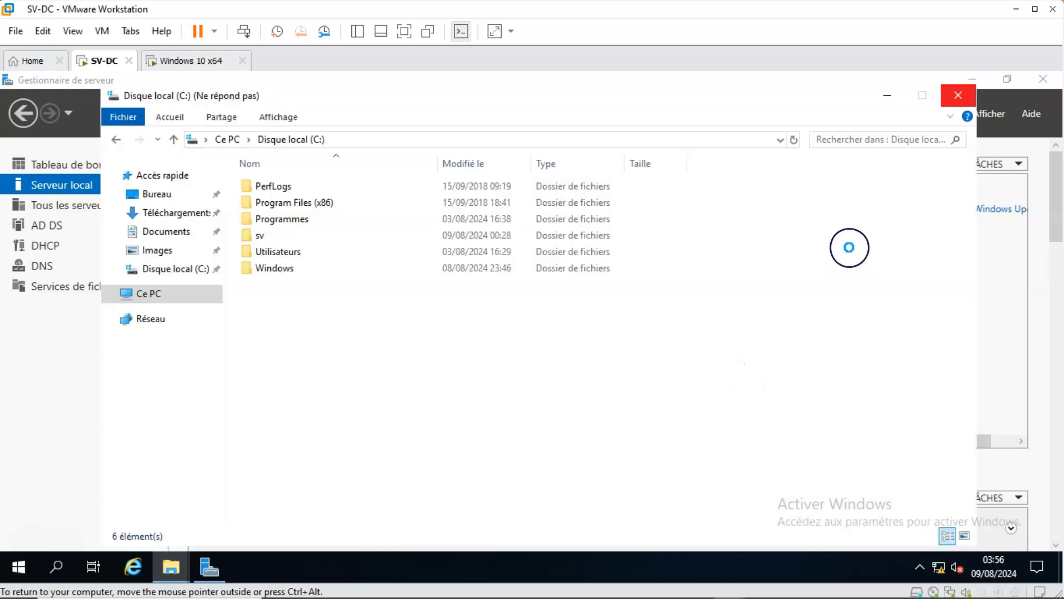
Close the unresponsive file window and open Active Directory Users and Computers (Utilisateurs et ordinateurs Active Directory) from Server Manager.
{"action": "left_click", "coordinate": [951, 94]}
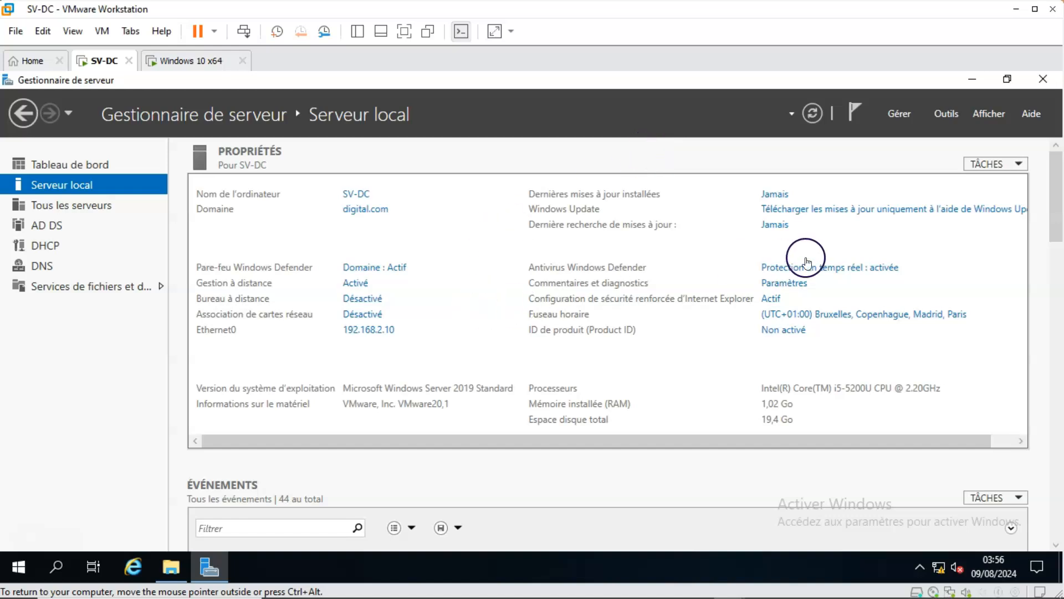
{"action": "left_click", "coordinate": [834, 238]}
{"action": "left_click", "coordinate": [965, 105]}
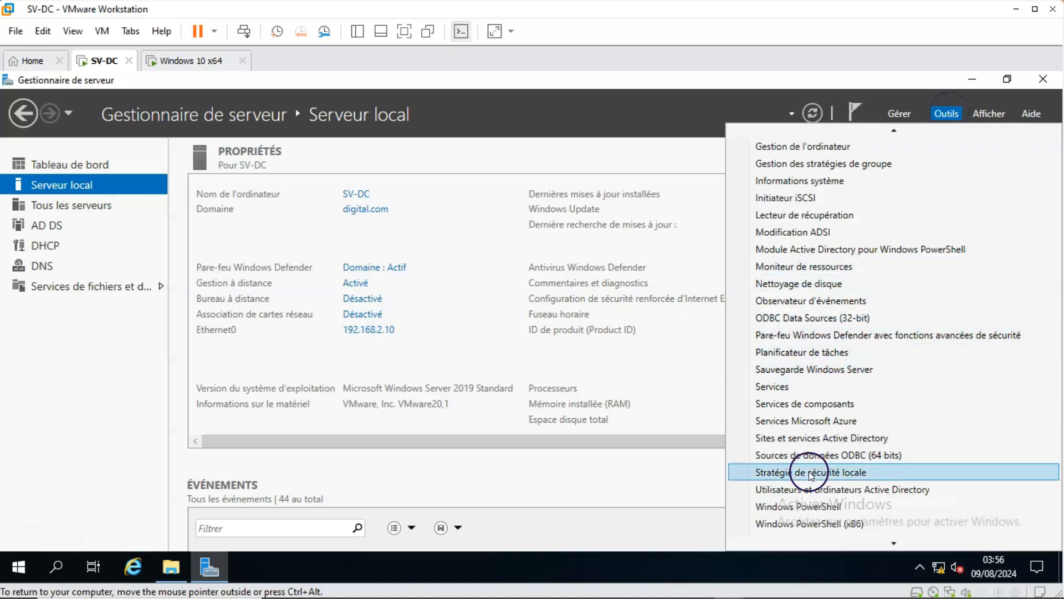
{"action": "left_click", "coordinate": [805, 489]}
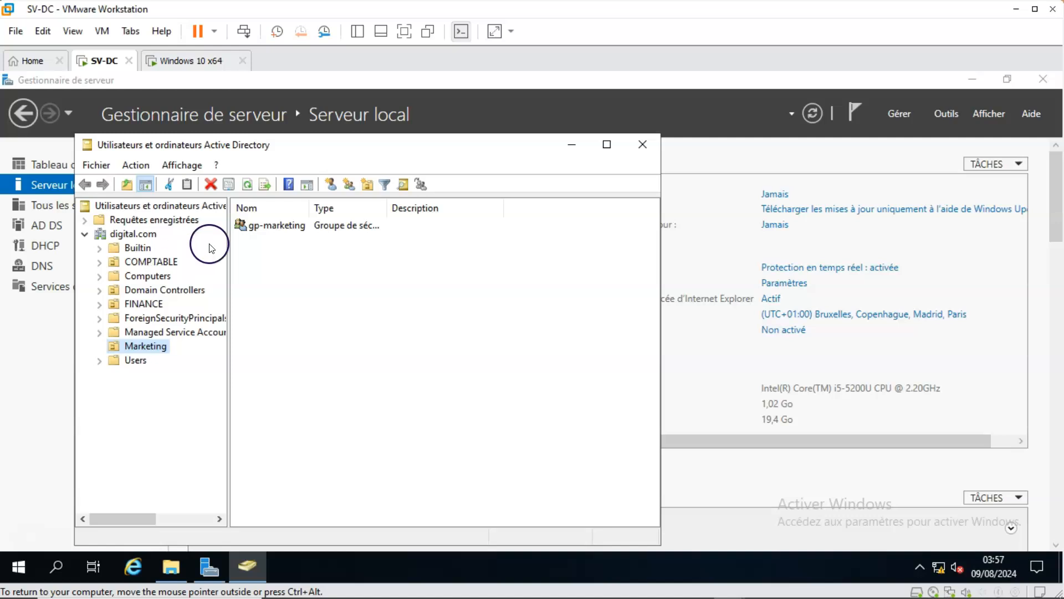
Examine the member list of the gp-marketing group in the Marketing organizational unit, and close its properties.
{"action": "left_click", "coordinate": [267, 227]}
{"action": "double_click", "coordinate": [267, 227]}
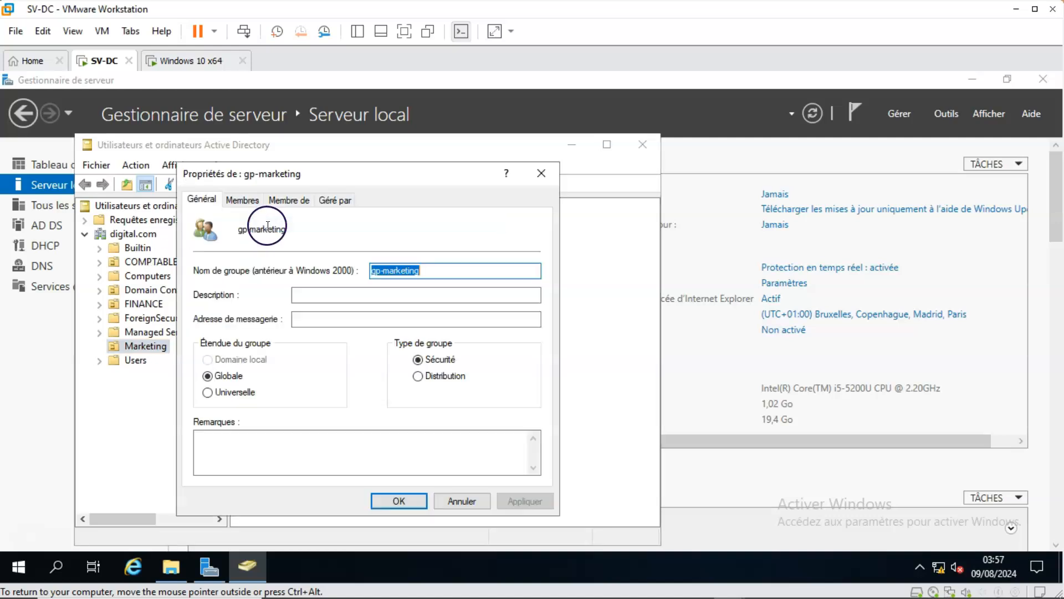
{"action": "left_click", "coordinate": [242, 200]}
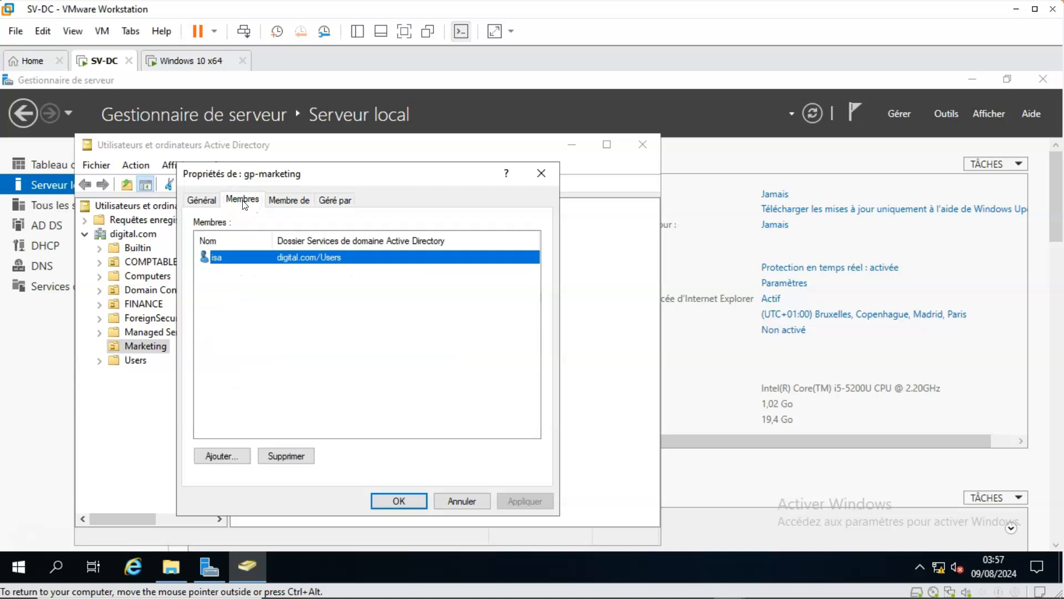
{"action": "left_click", "coordinate": [213, 258]}
{"action": "left_click", "coordinate": [538, 173]}
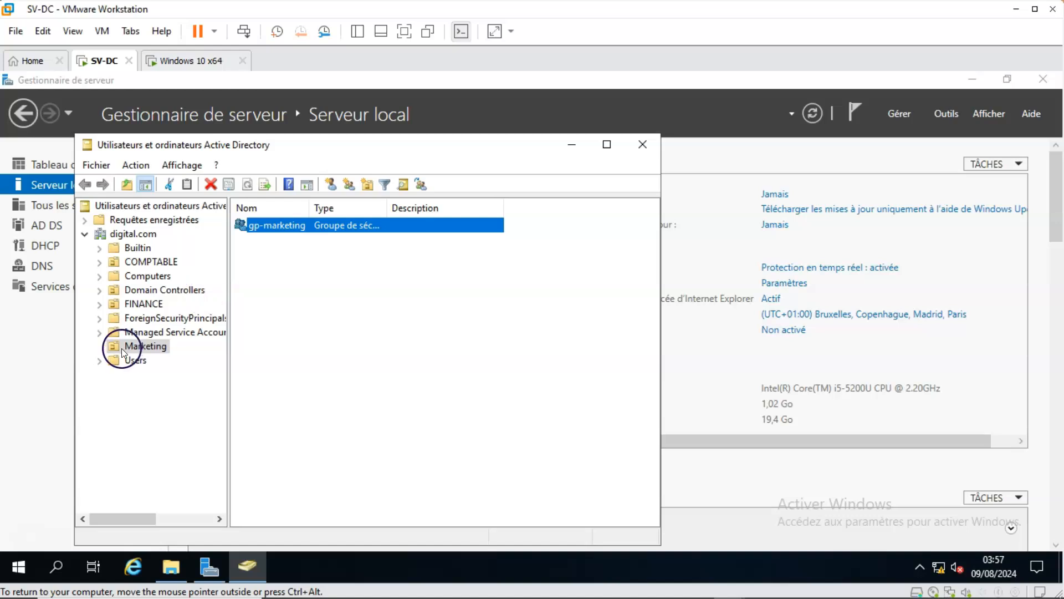
Examine the member list of the gp-comptable group in the COMPTABLE organizational unit, and close its properties.
{"action": "left_click", "coordinate": [156, 260]}
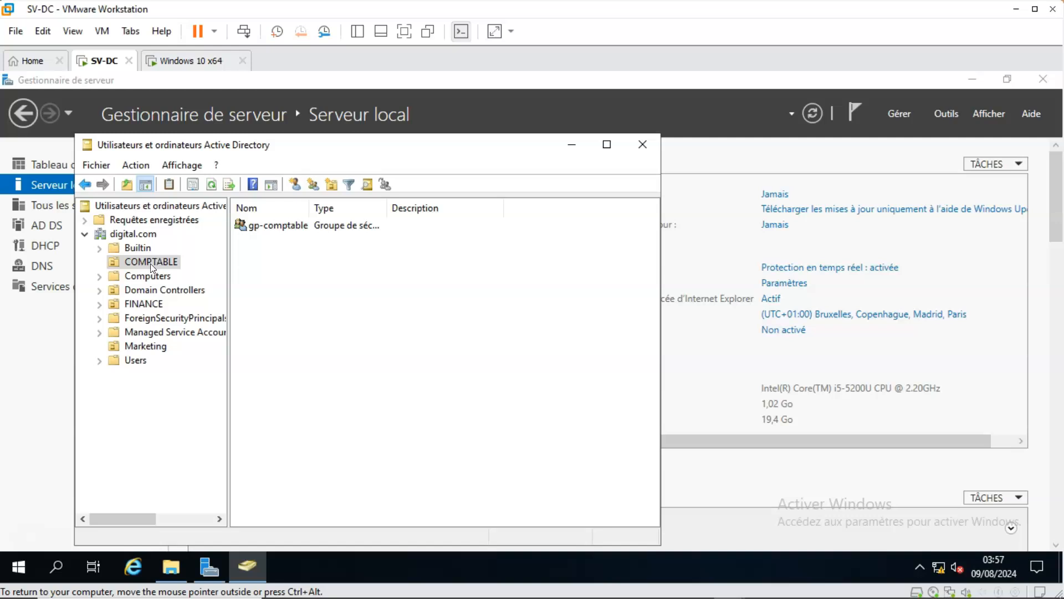
{"action": "left_click", "coordinate": [239, 225]}
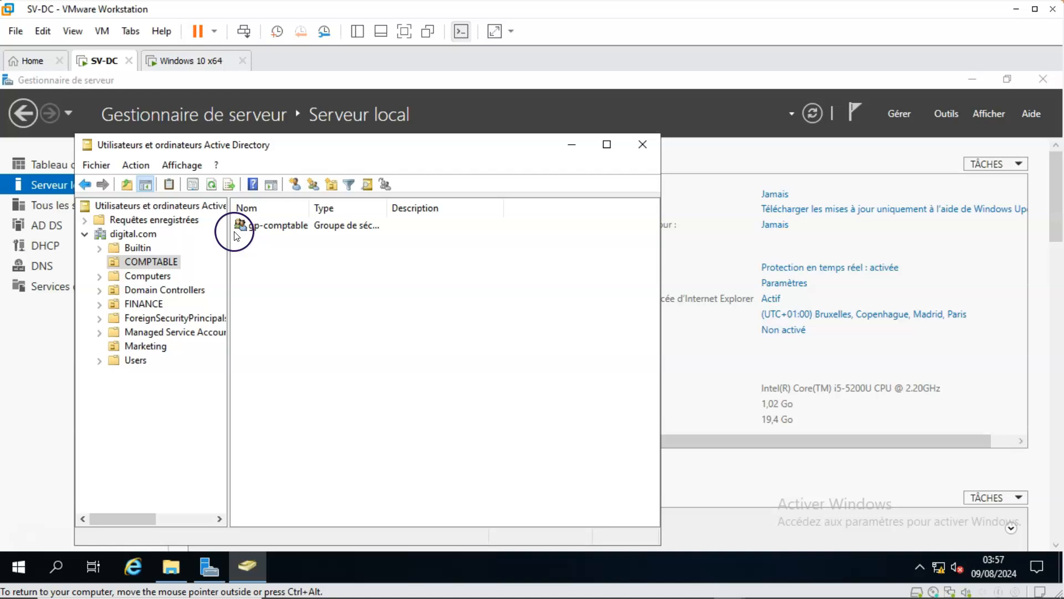
{"action": "left_click", "coordinate": [265, 229]}
{"action": "left_click", "coordinate": [267, 229]}
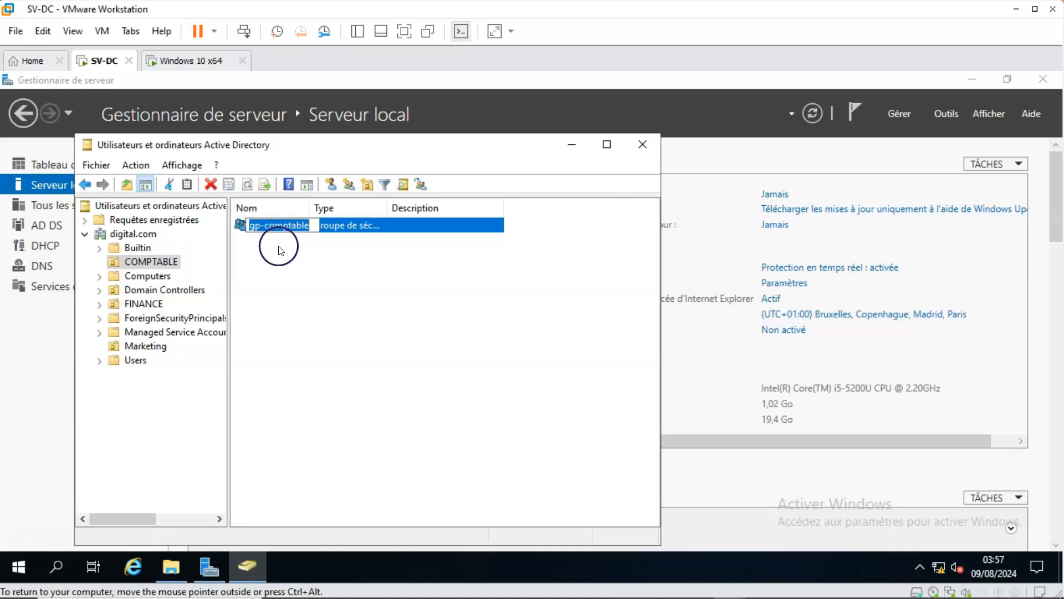
{"action": "double_click", "coordinate": [349, 225]}
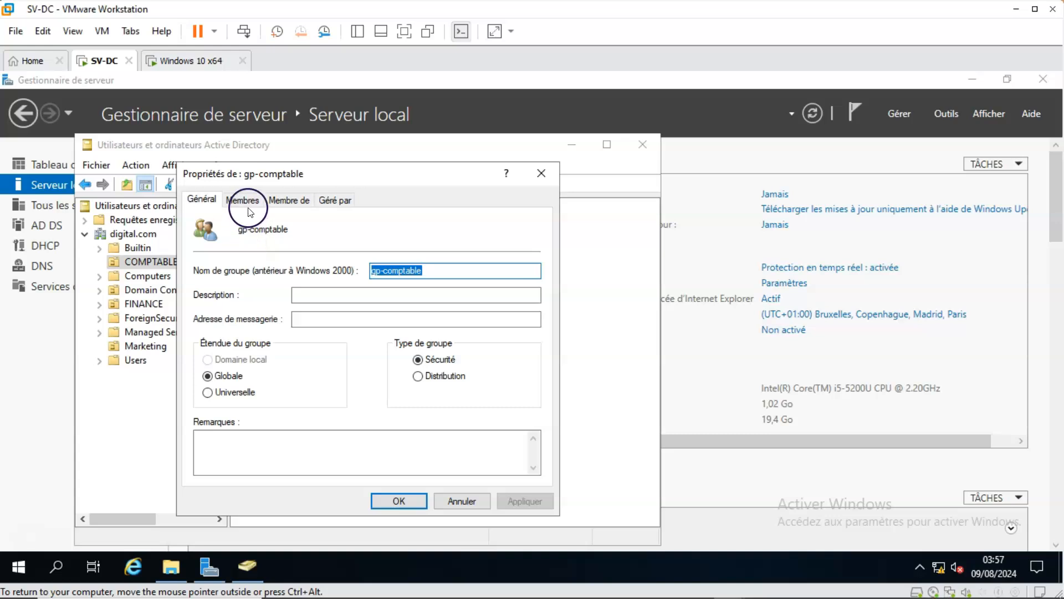
{"action": "left_click", "coordinate": [248, 206]}
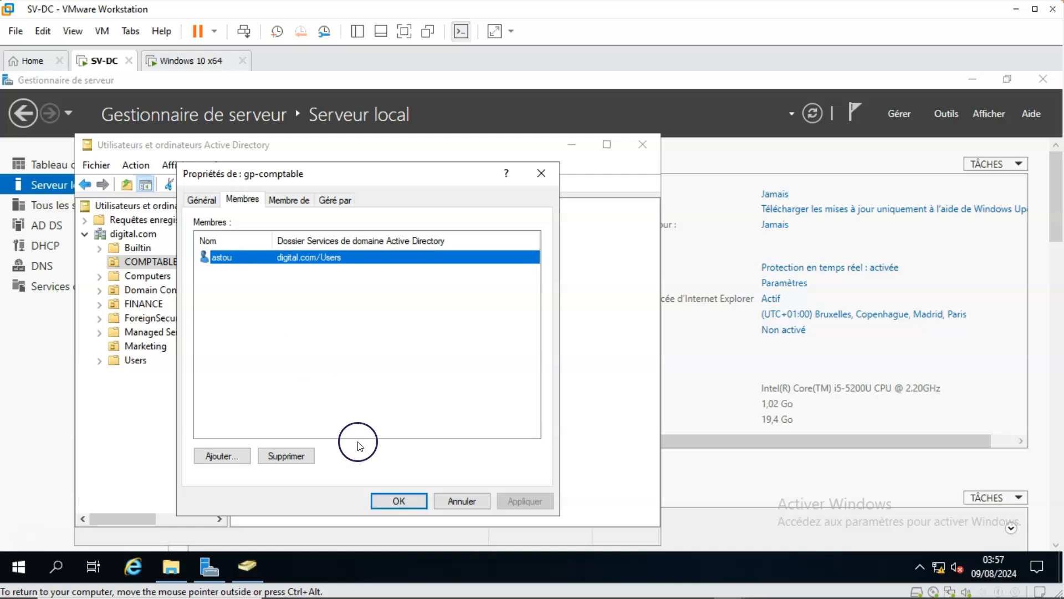
{"action": "left_click", "coordinate": [397, 501]}
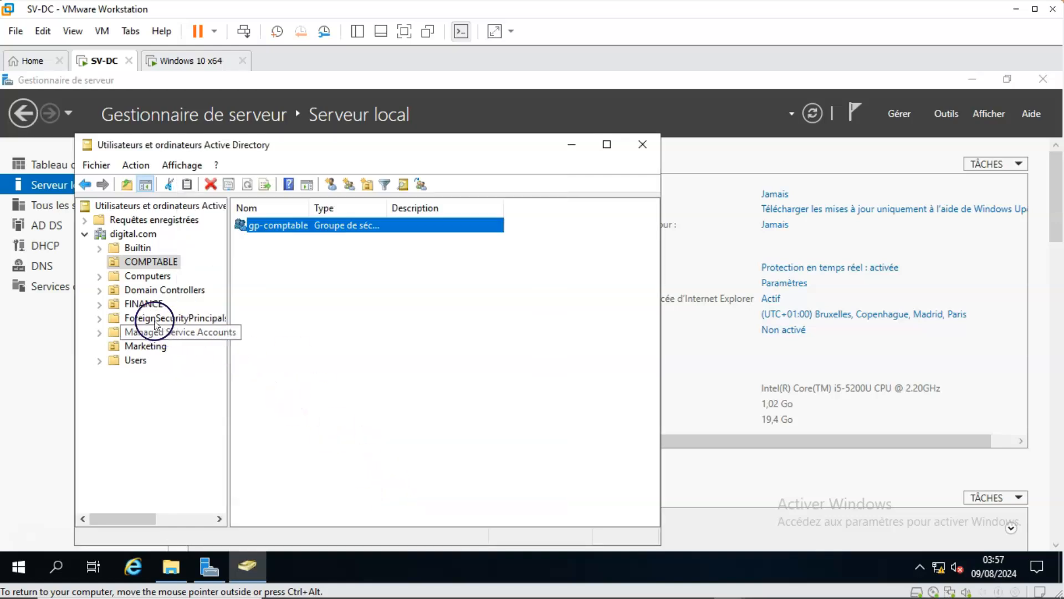
Examine the member list of the finance group in the FINANCE organizational unit, and close its properties.
{"action": "left_click", "coordinate": [146, 304]}
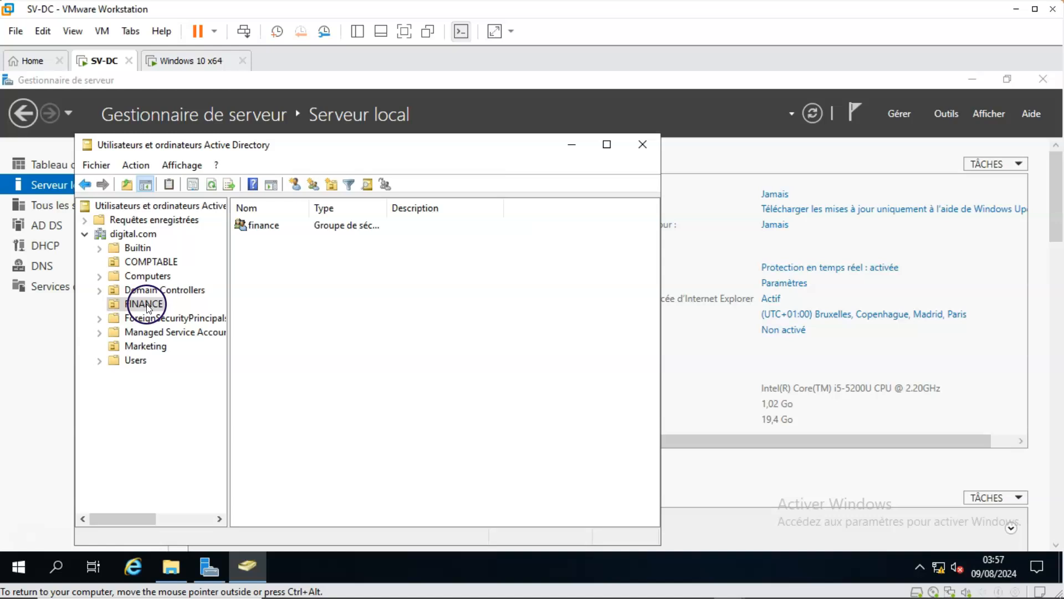
{"action": "left_click", "coordinate": [265, 227]}
{"action": "double_click", "coordinate": [265, 227]}
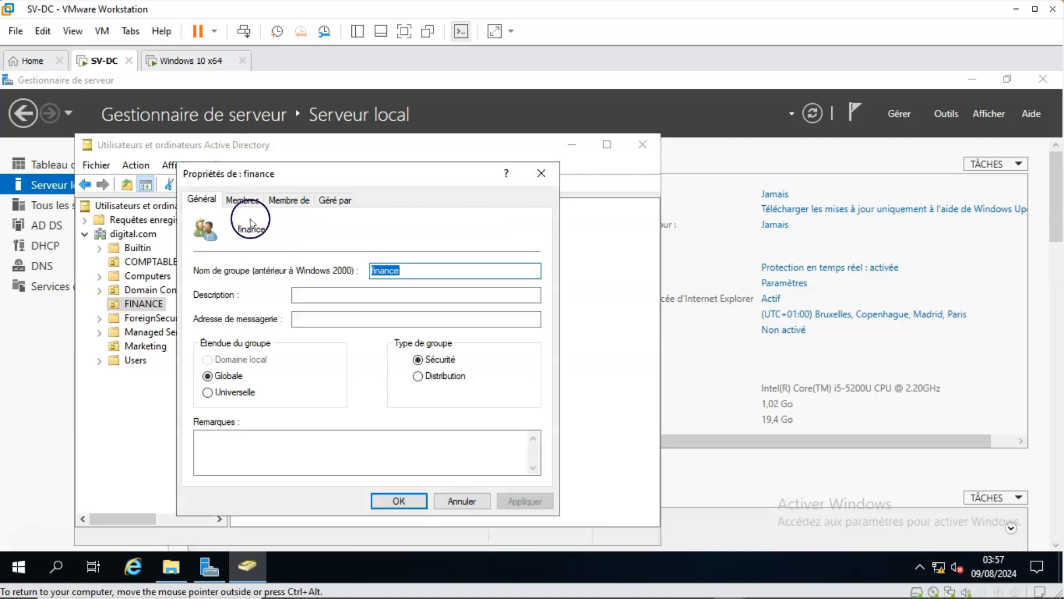
{"action": "left_click", "coordinate": [247, 201]}
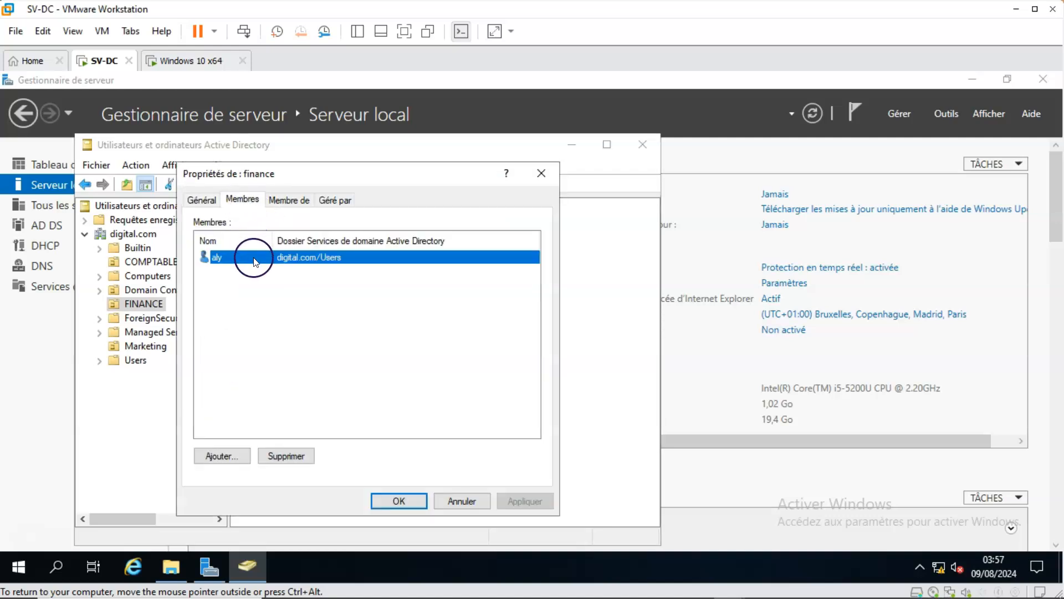
{"action": "left_click", "coordinate": [397, 500]}
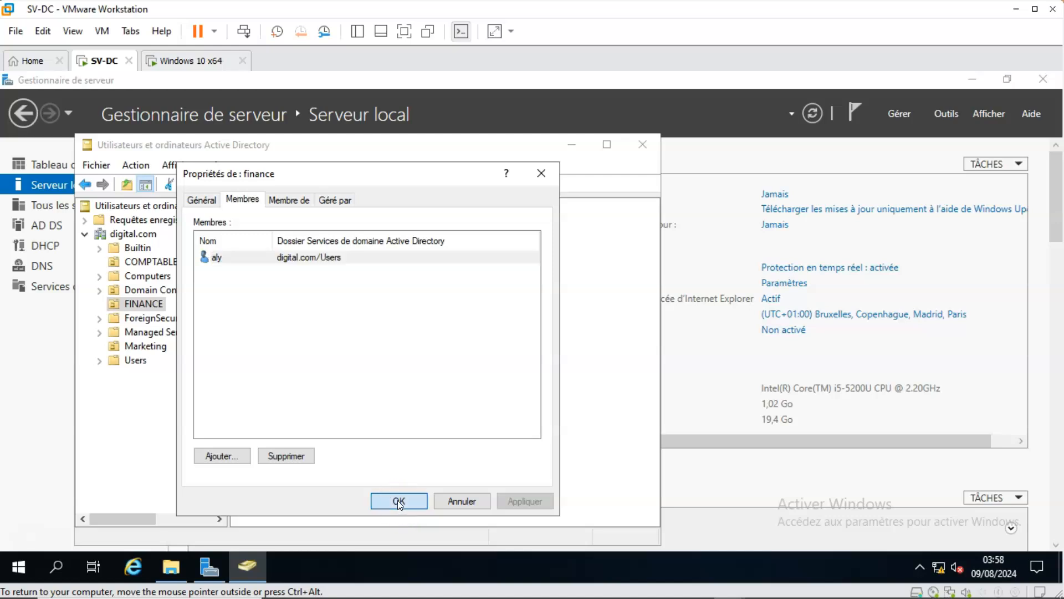
Recheck which users belong to the gp-marketing group in the Marketing organizational unit.
{"action": "left_click", "coordinate": [145, 347]}
{"action": "double_click", "coordinate": [271, 223]}
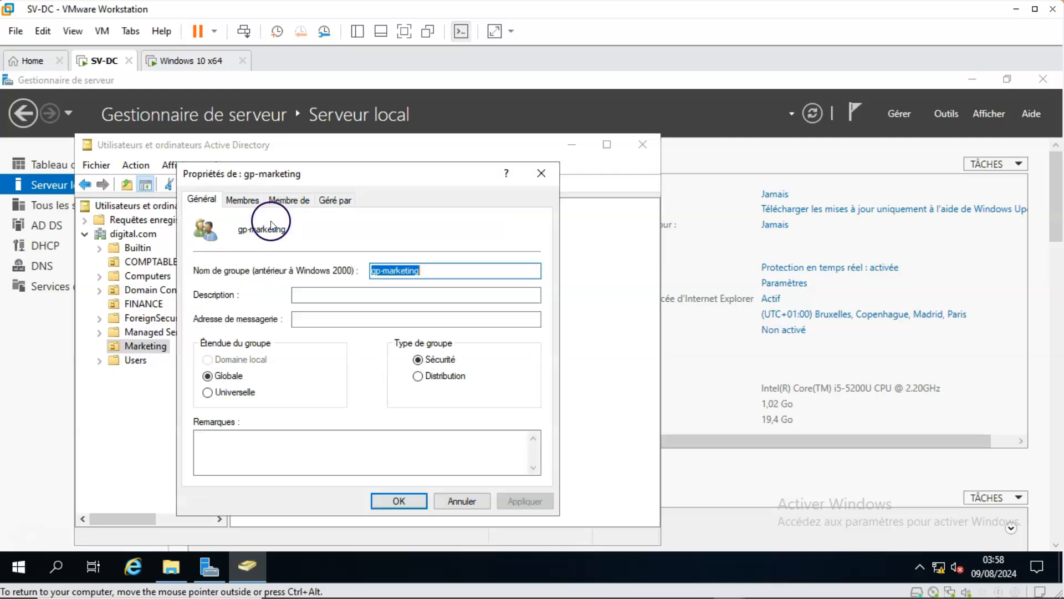
{"action": "left_click", "coordinate": [243, 200]}
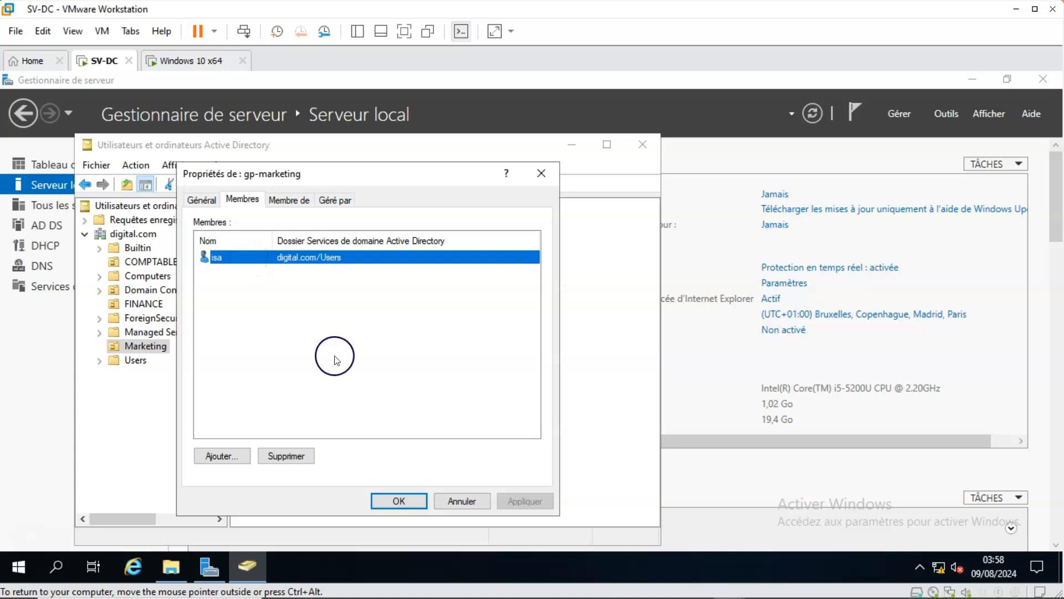
{"action": "left_click", "coordinate": [398, 500]}
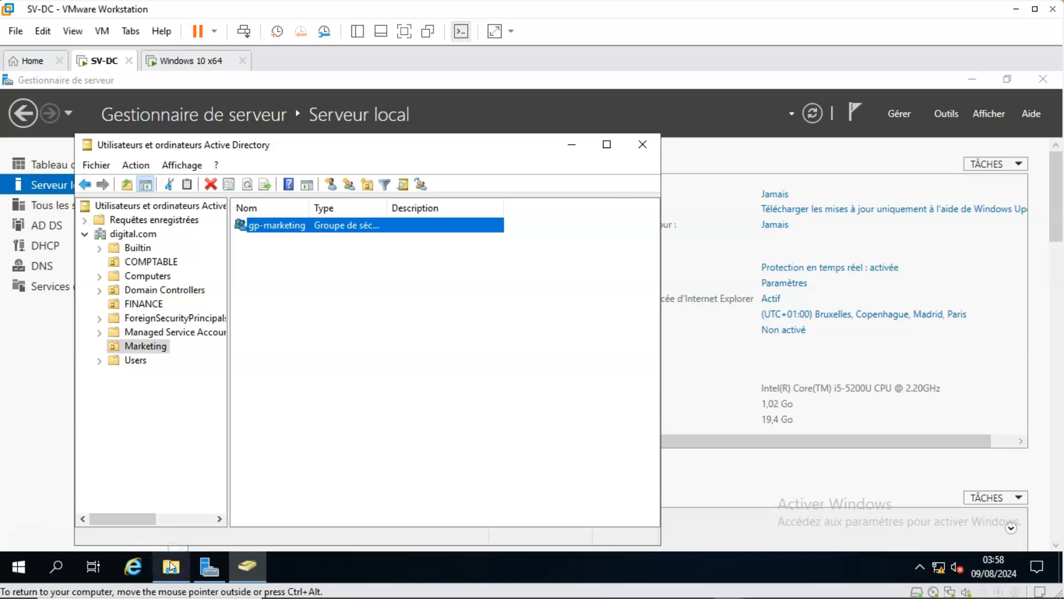
Close the Active Directory console and bring up local disk C: in File Explorer.
{"action": "left_click", "coordinate": [190, 478]}
{"action": "left_click", "coordinate": [642, 145]}
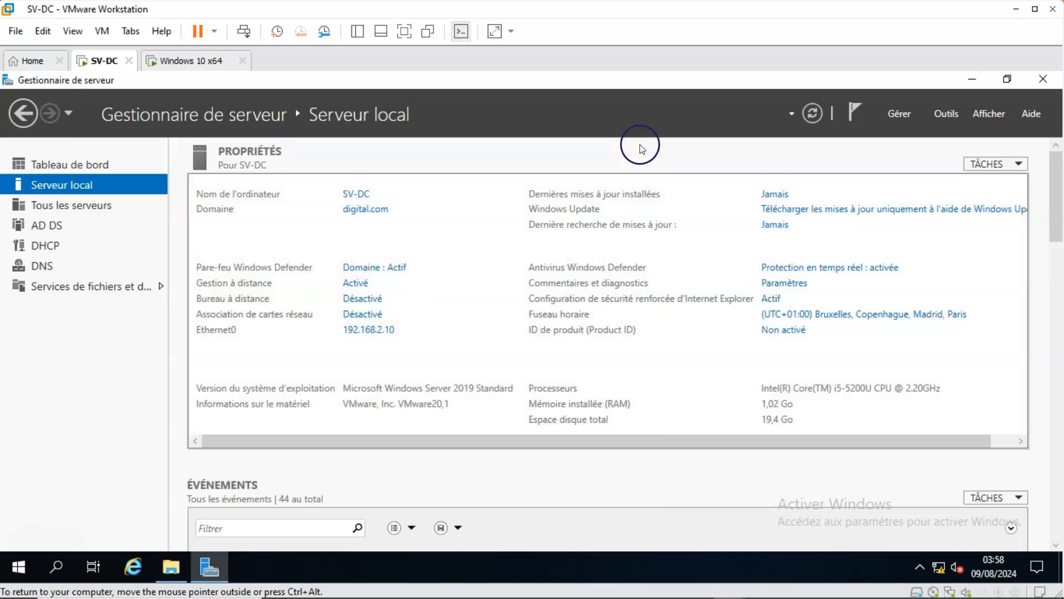
{"action": "left_click", "coordinate": [170, 566]}
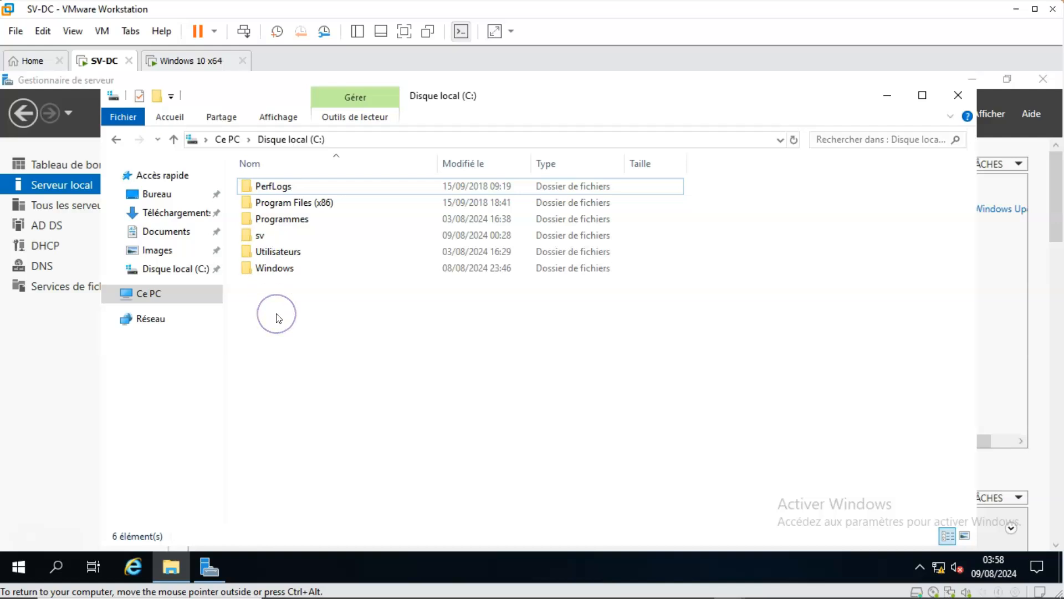
Create a new folder named MARKTING at the root of local disk C:.
{"action": "left_click", "coordinate": [321, 328]}
{"action": "right_click", "coordinate": [322, 328]}
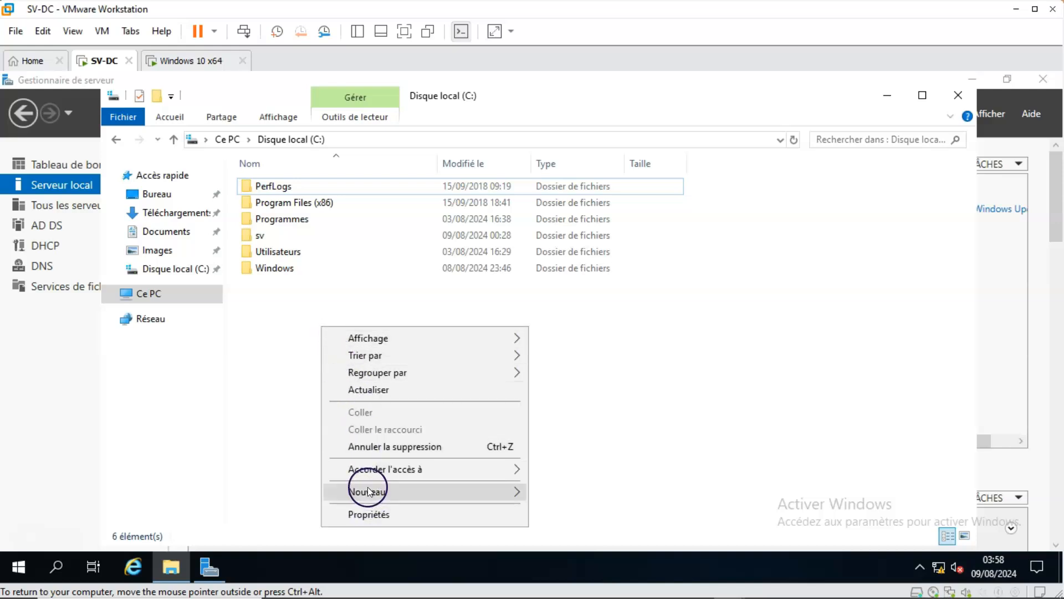
{"action": "mouse_move", "coordinate": [367, 489]}
{"action": "left_click", "coordinate": [560, 382]}
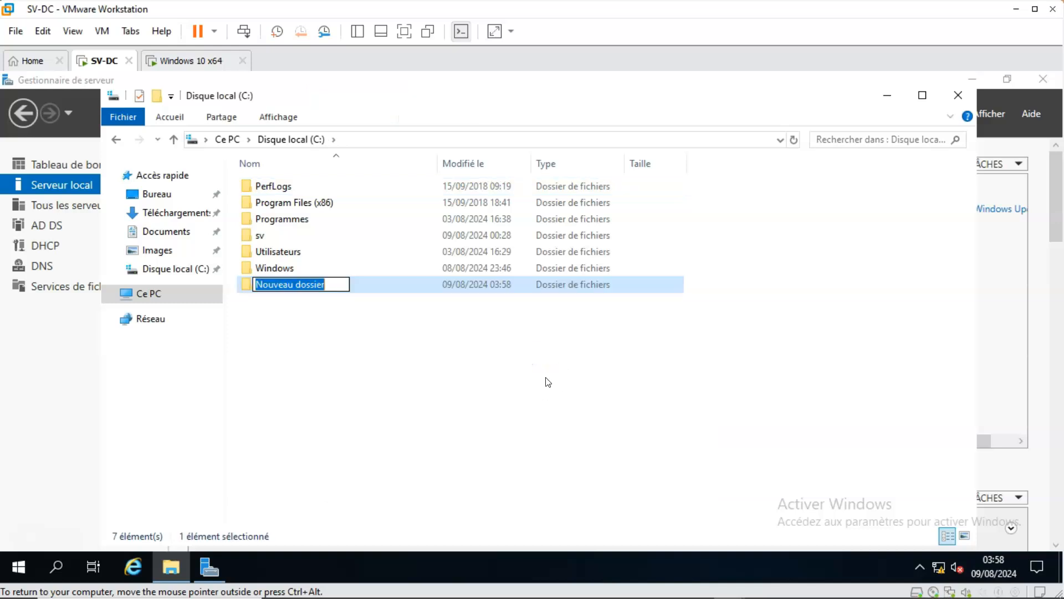
{"action": "key", "text": "BackSpace"}
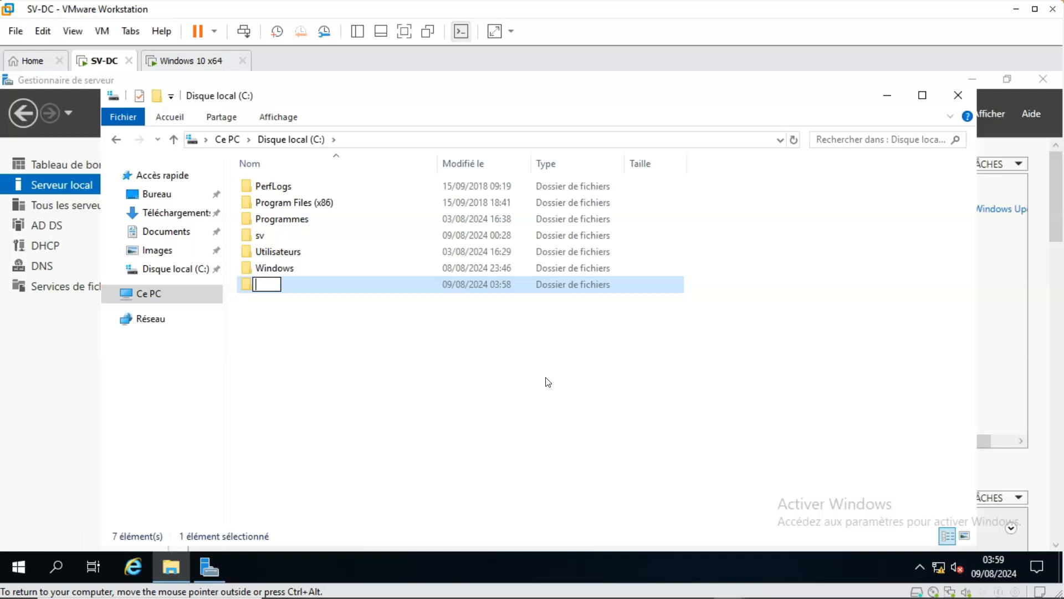
{"action": "type", "text": "MARKTI"}
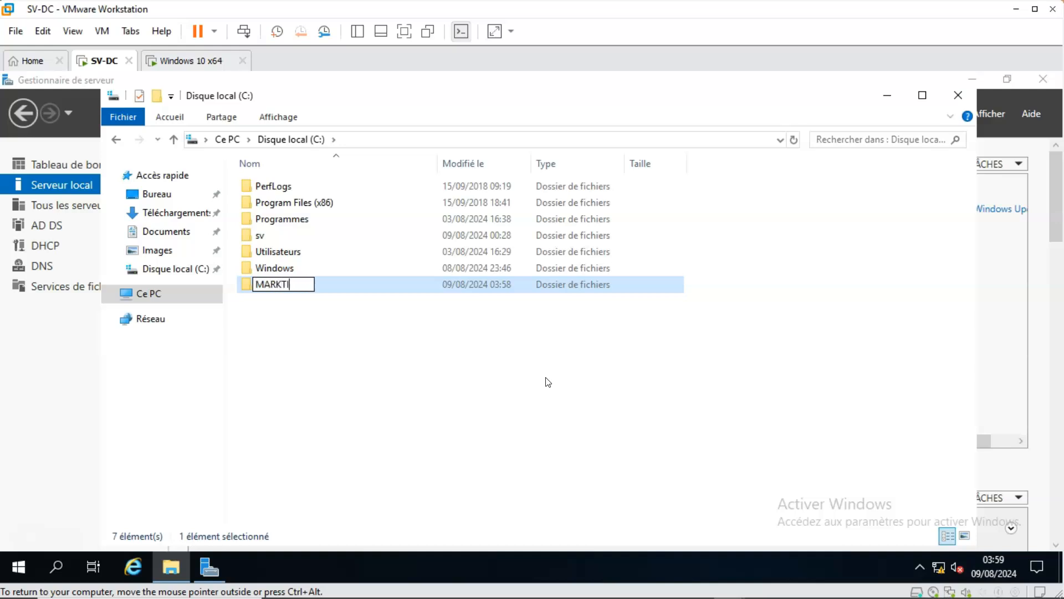
{"action": "type", "text": "NG"}
{"action": "left_click", "coordinate": [437, 410]}
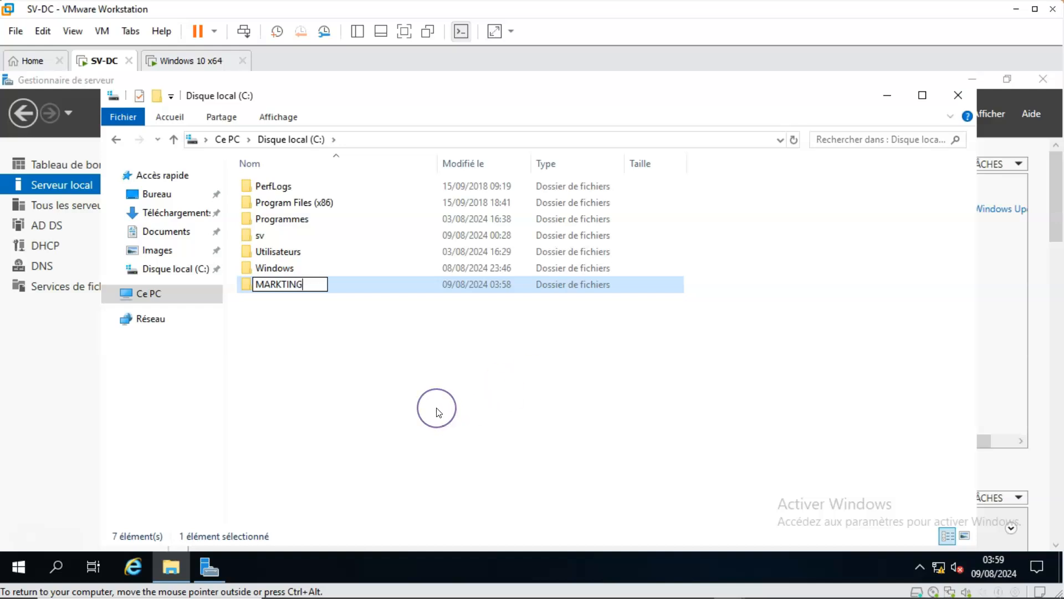
Create a new folder named FINANCE at the root of local disk C:.
{"action": "left_click", "coordinate": [293, 316]}
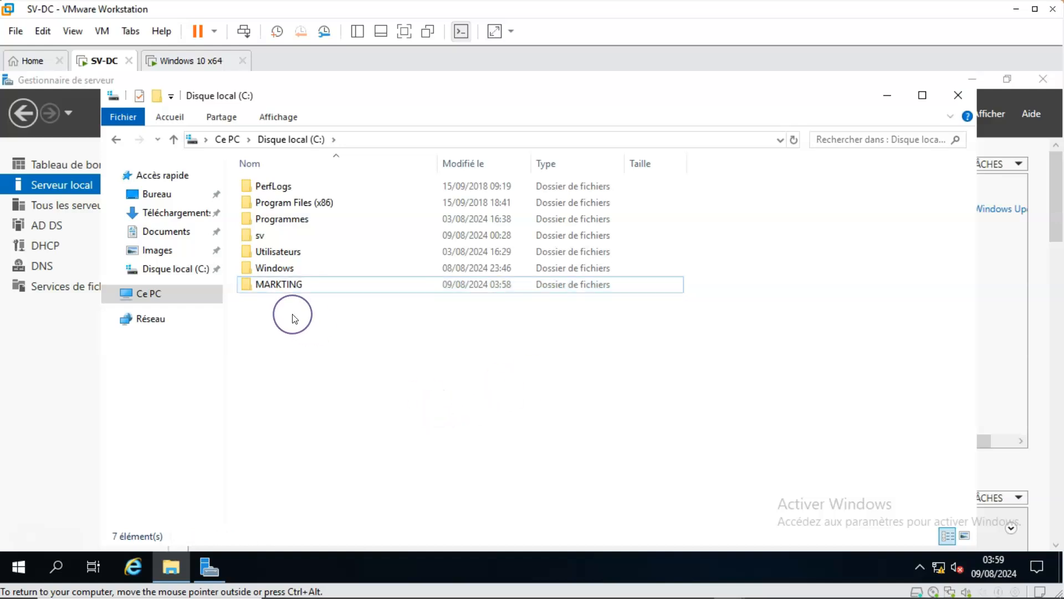
{"action": "left_click", "coordinate": [339, 406]}
{"action": "mouse_move", "coordinate": [347, 480]}
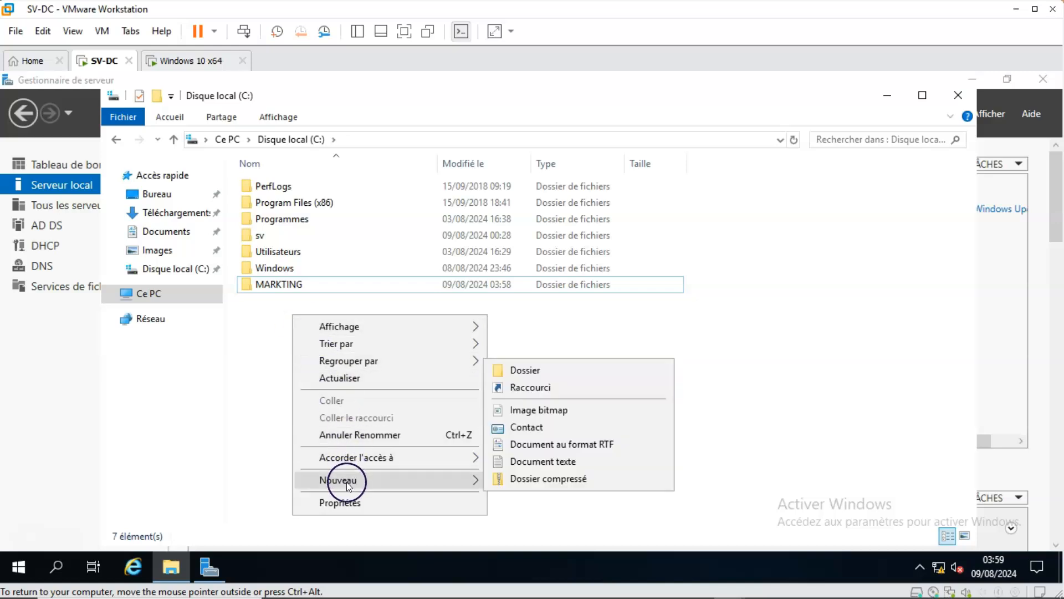
{"action": "left_click", "coordinate": [526, 370]}
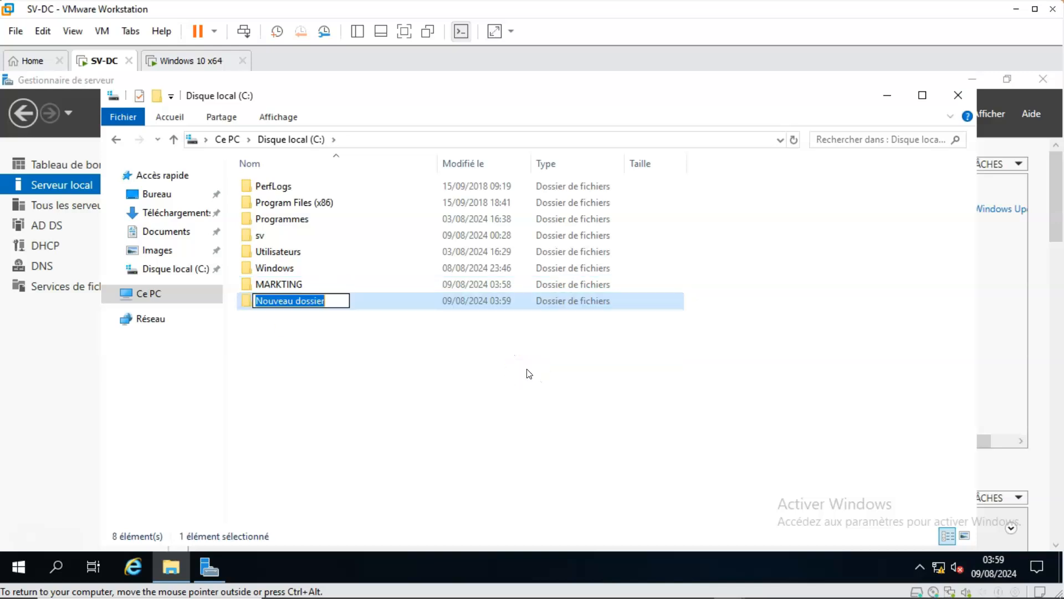
{"action": "key", "text": "BackSpace"}
{"action": "type", "text": "FI"}
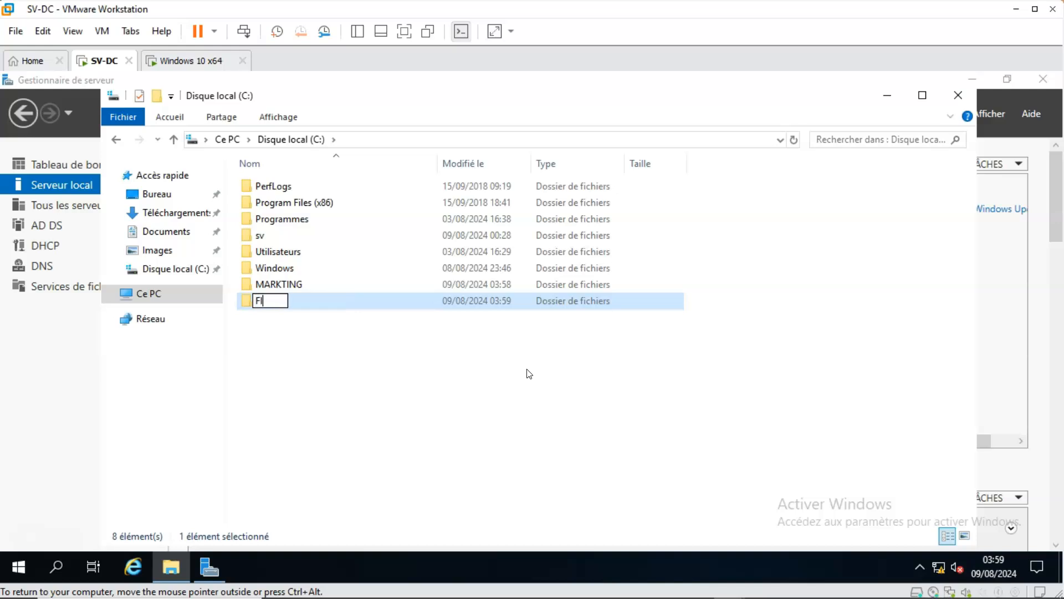
{"action": "type", "text": "NANCE"}
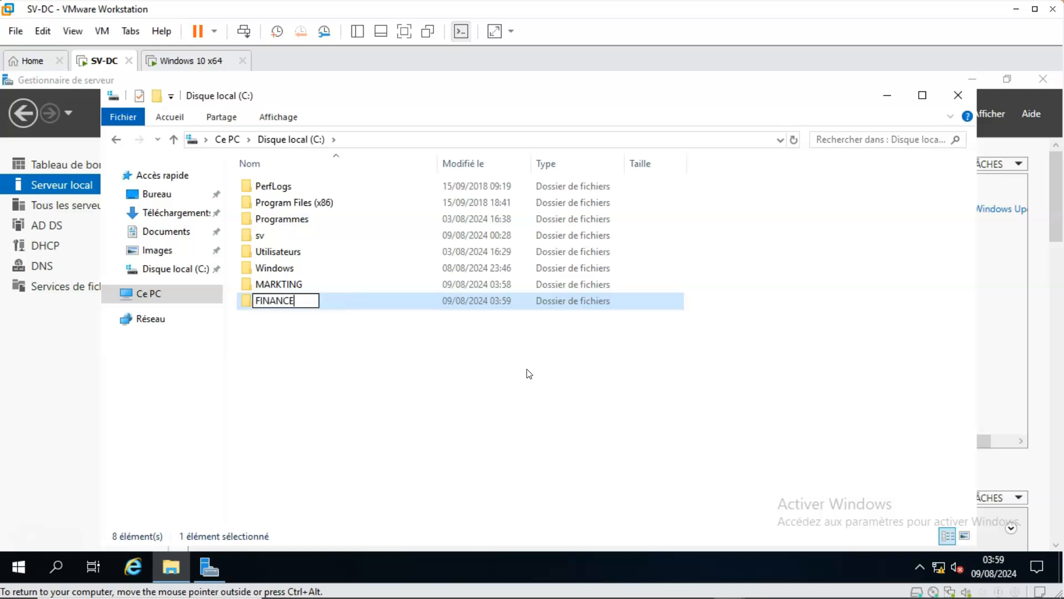
{"action": "left_click", "coordinate": [456, 359]}
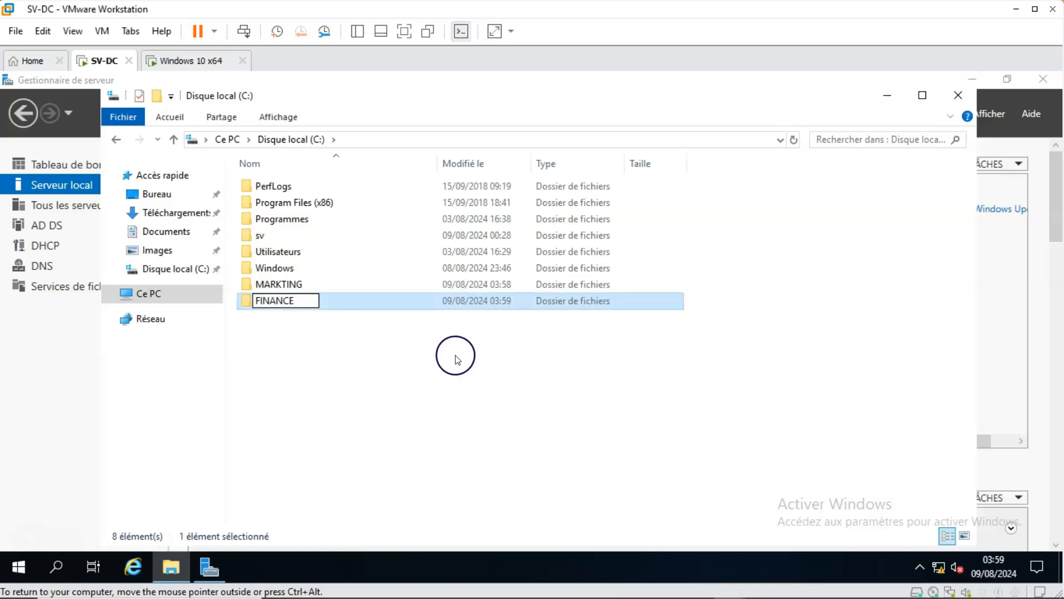
Create a new folder named COMPTABLE at the root of local disk C: and refresh the folder list.
{"action": "right_click", "coordinate": [285, 344]}
{"action": "mouse_move", "coordinate": [333, 507]}
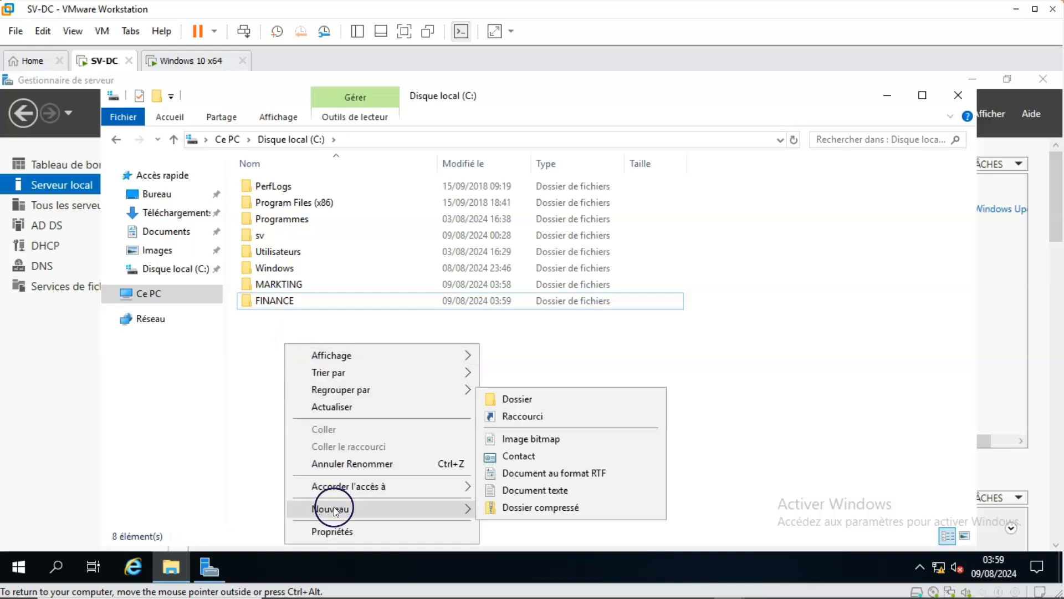
{"action": "left_click", "coordinate": [500, 399]}
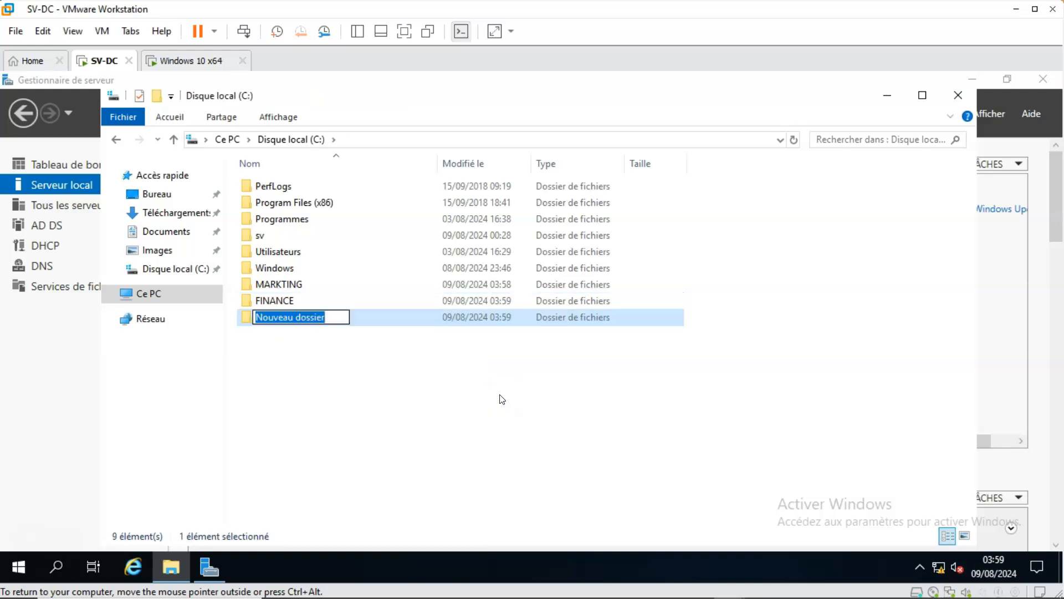
{"action": "type", "text": "C"}
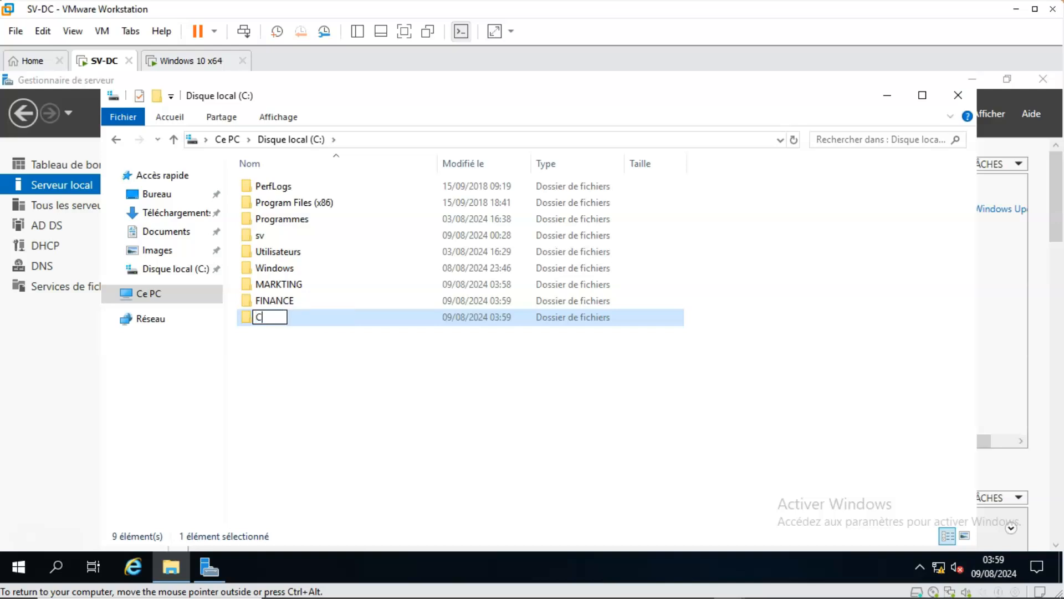
{"action": "type", "text": "OMPTABLE"}
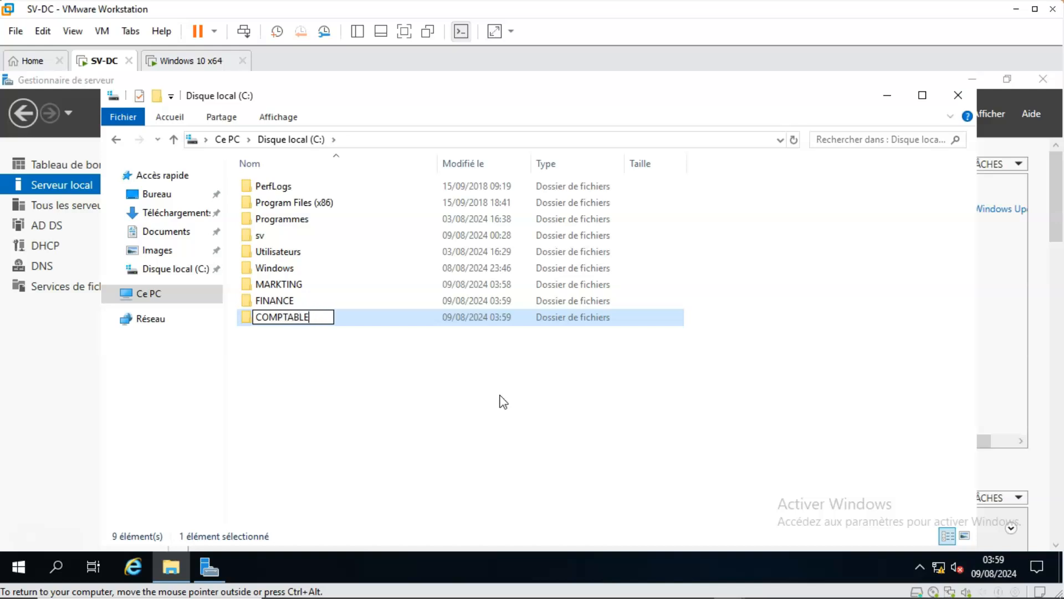
{"action": "left_click", "coordinate": [361, 344]}
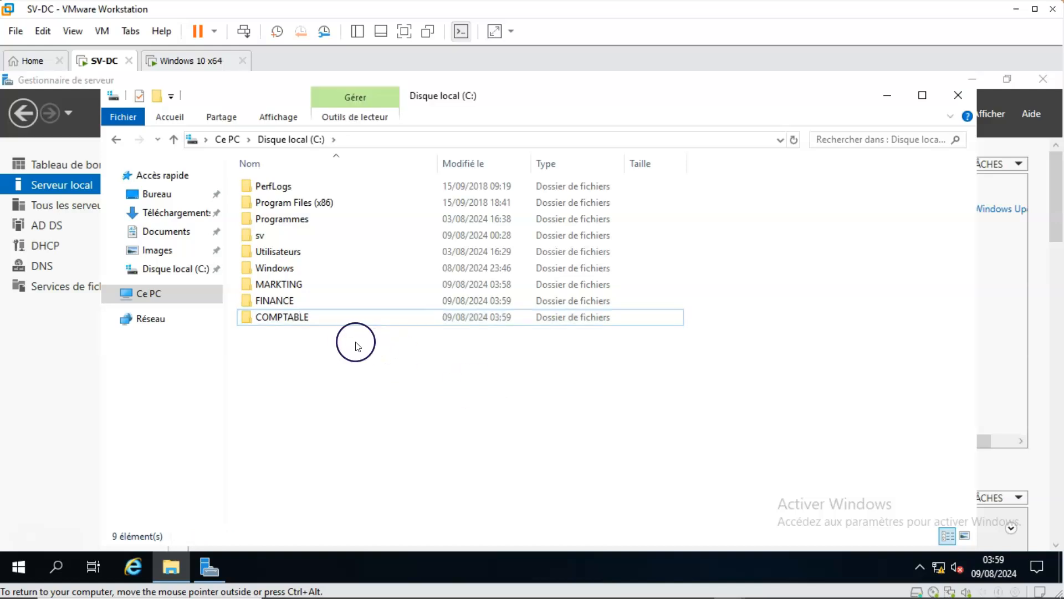
{"action": "right_click", "coordinate": [353, 355]}
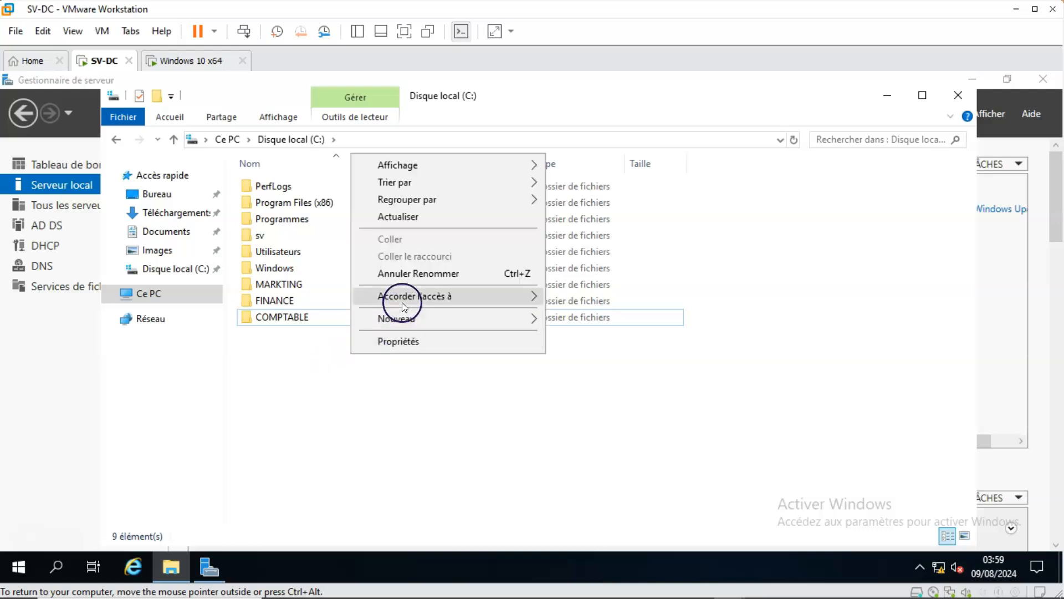
{"action": "left_click", "coordinate": [385, 217]}
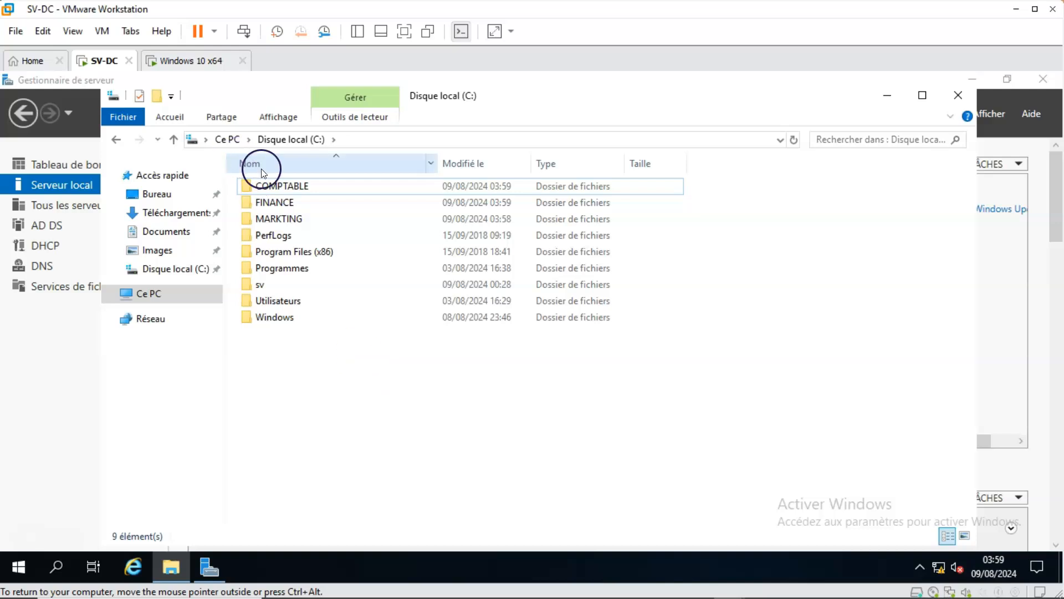
Enable sharing of the COMPTABLE folder through its advanced sharing settings.
{"action": "left_click", "coordinate": [277, 186]}
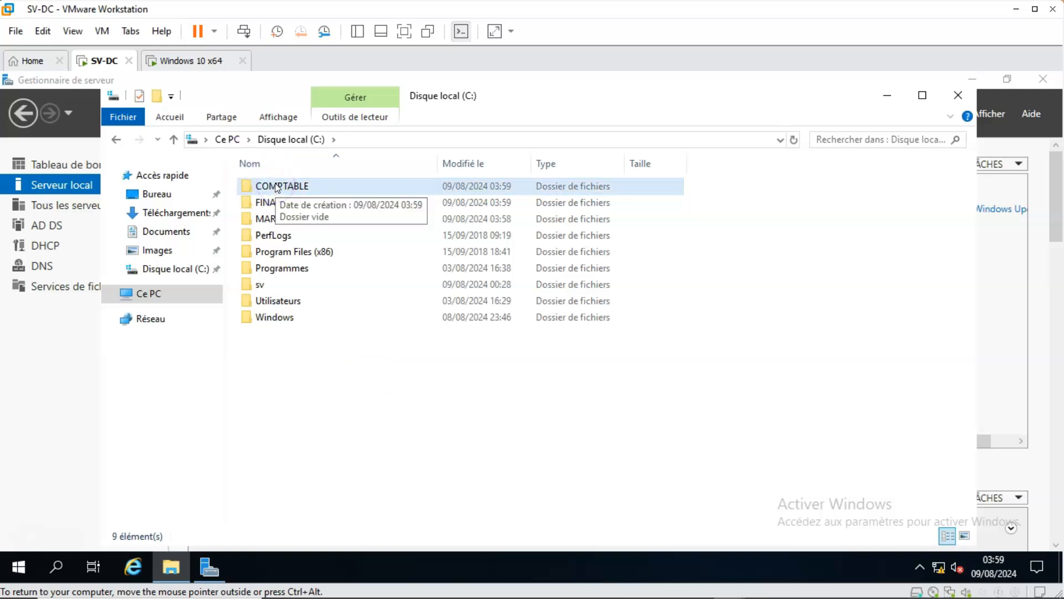
{"action": "left_click", "coordinate": [277, 187]}
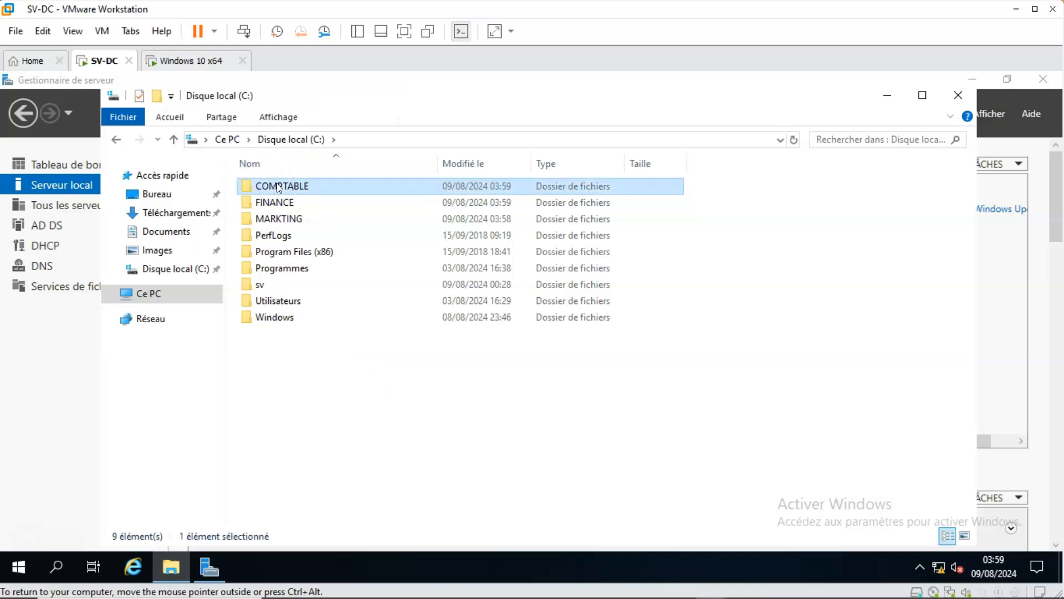
{"action": "right_click", "coordinate": [279, 187]}
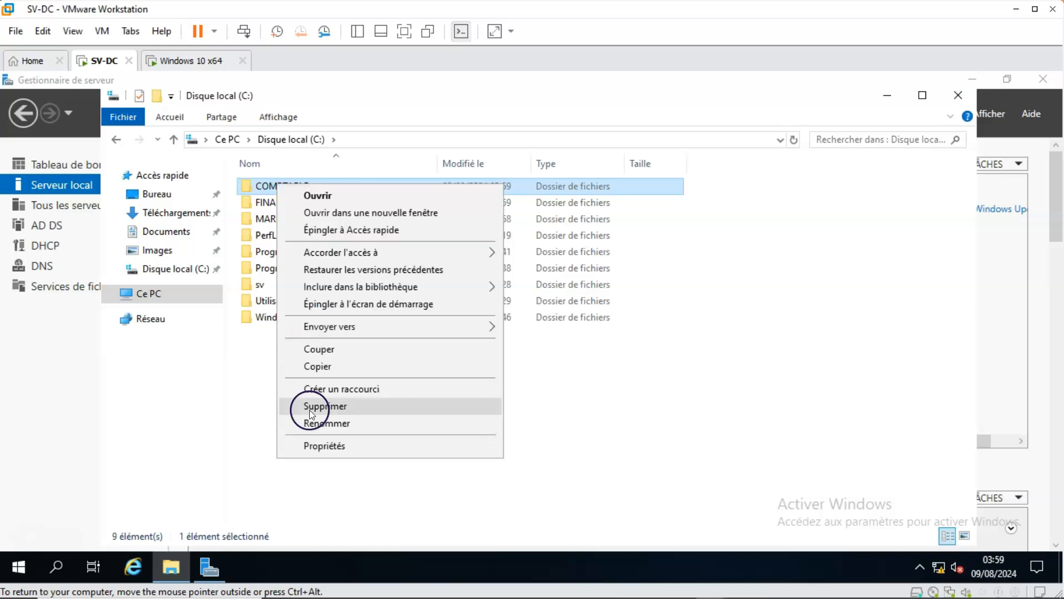
{"action": "left_click", "coordinate": [319, 446]}
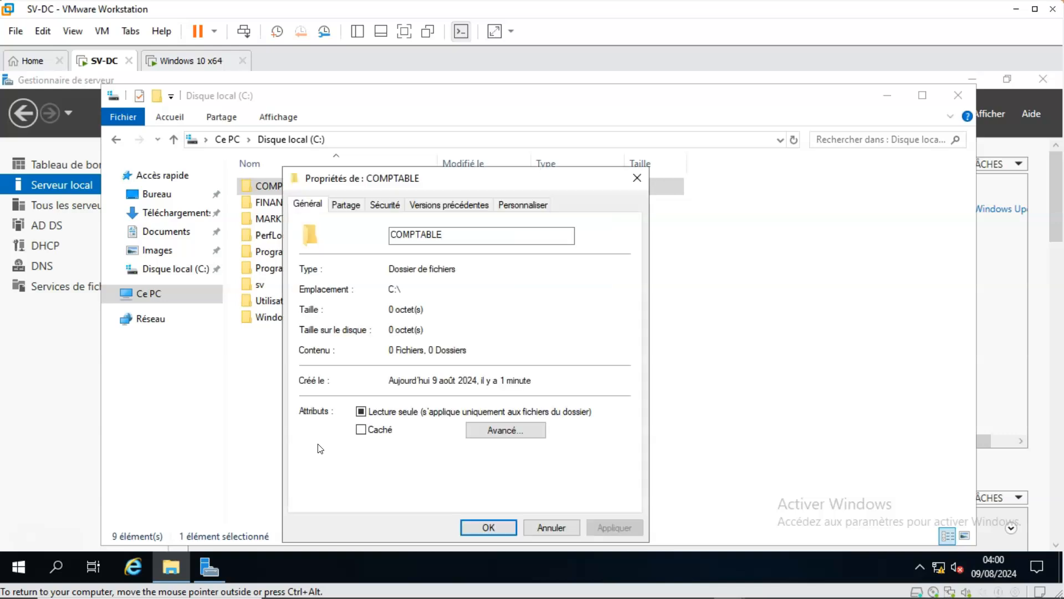
{"action": "left_click", "coordinate": [349, 207]}
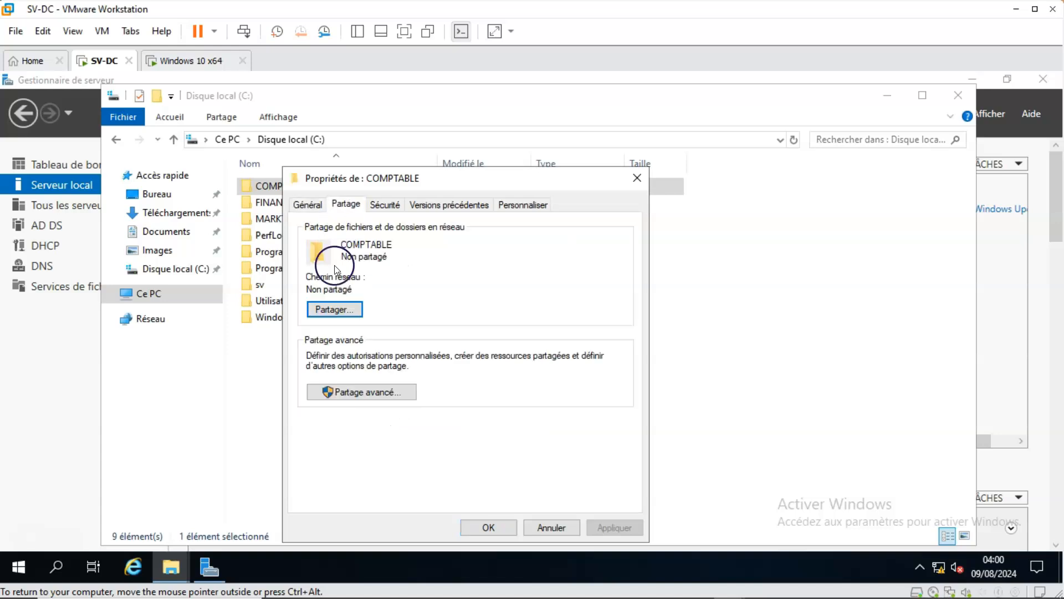
{"action": "left_click", "coordinate": [356, 395]}
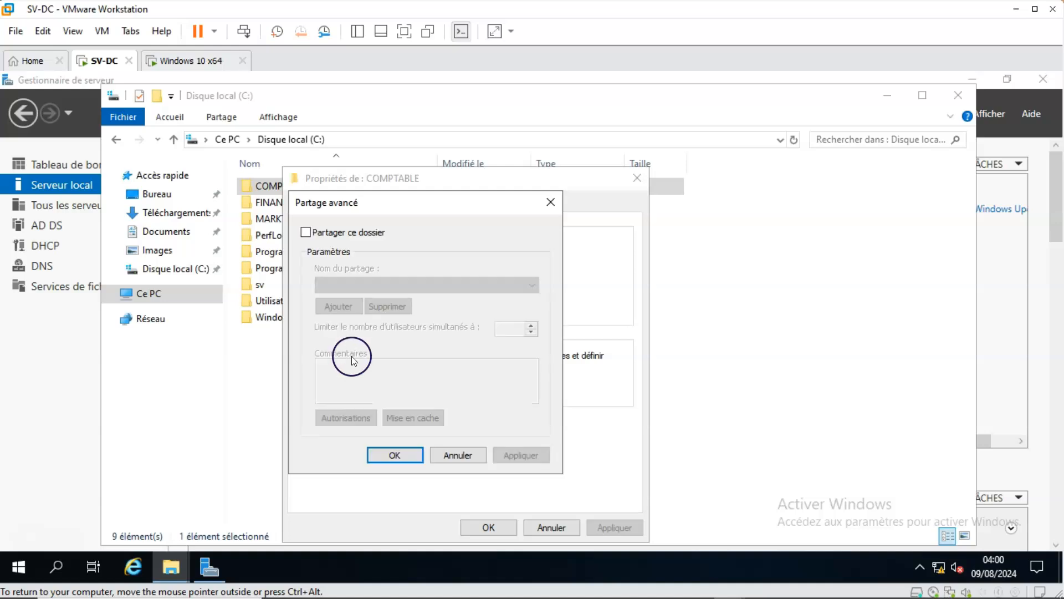
{"action": "left_click", "coordinate": [307, 233]}
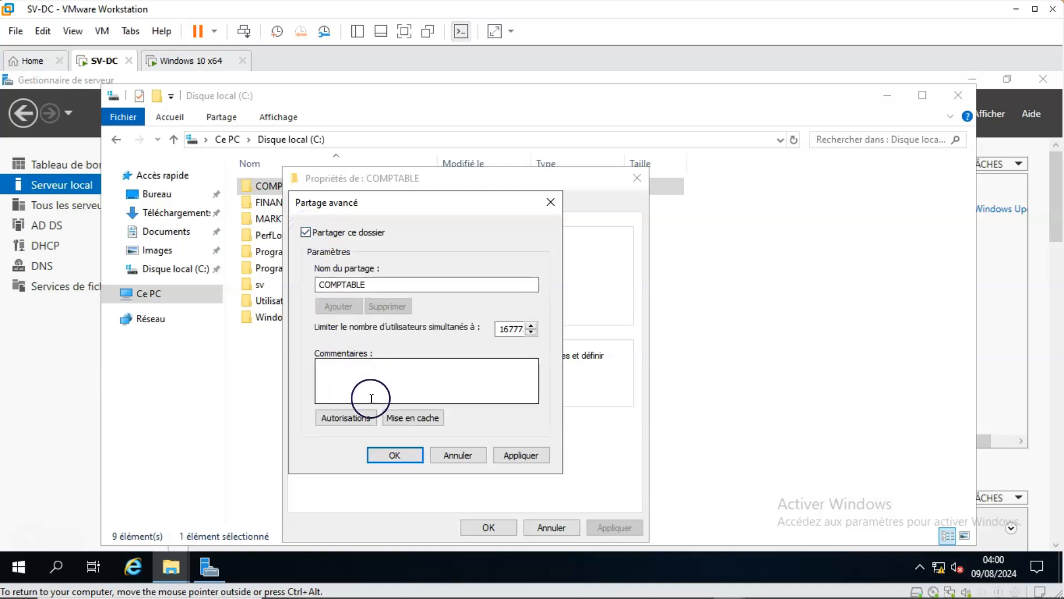
Remove the Tout le monde group from the COMPTABLE share permissions.
{"action": "left_click", "coordinate": [355, 421]}
{"action": "left_click", "coordinate": [351, 309]}
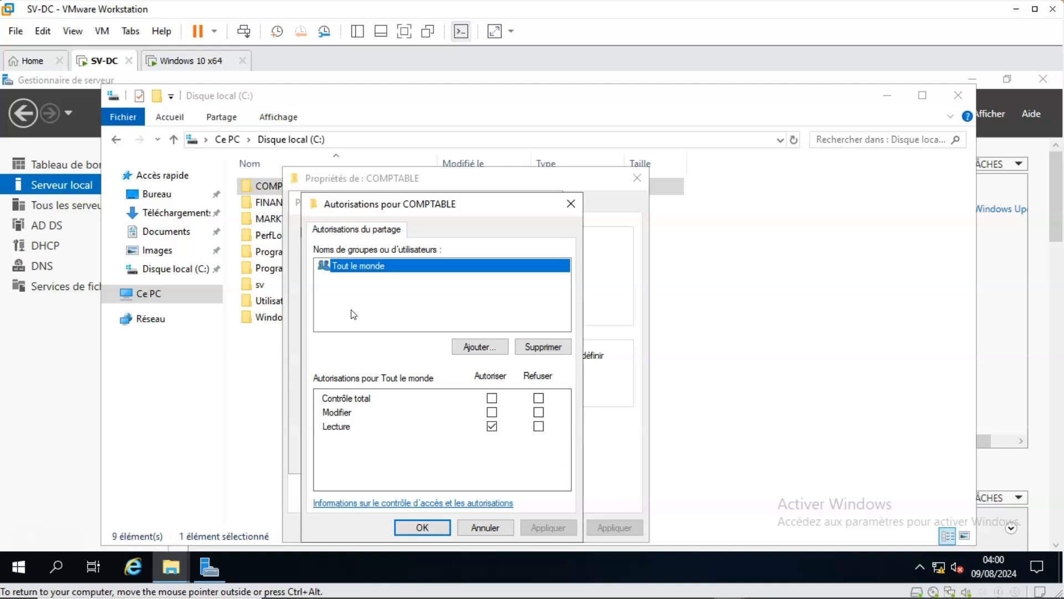
{"action": "left_click", "coordinate": [529, 347]}
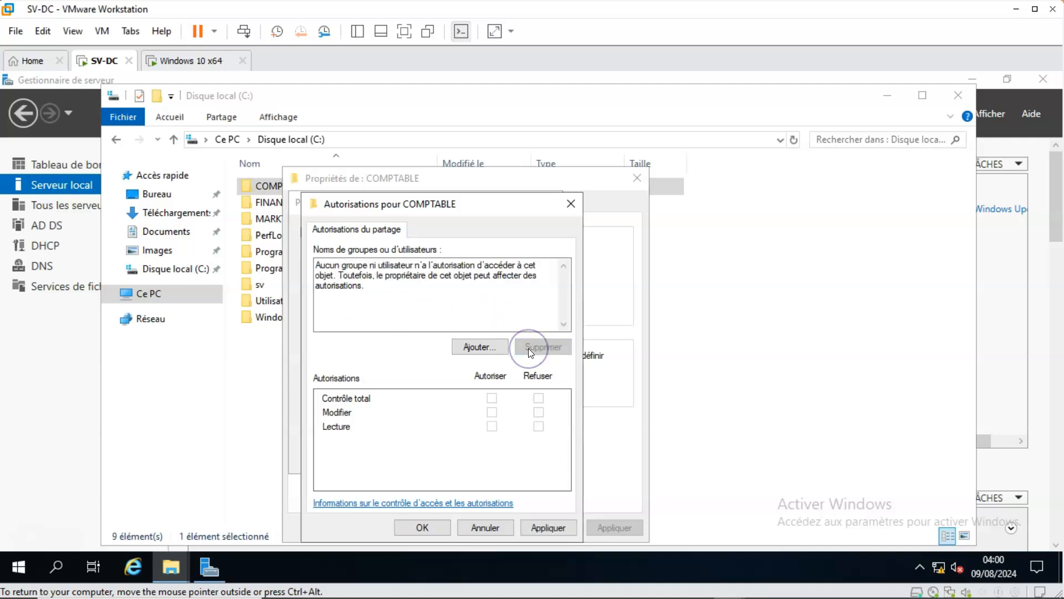
Add the gp-comptable group to the COMPTABLE share permissions, finding it by checking names that start with gp.
{"action": "left_click", "coordinate": [476, 348]}
{"action": "left_click", "coordinate": [479, 349]}
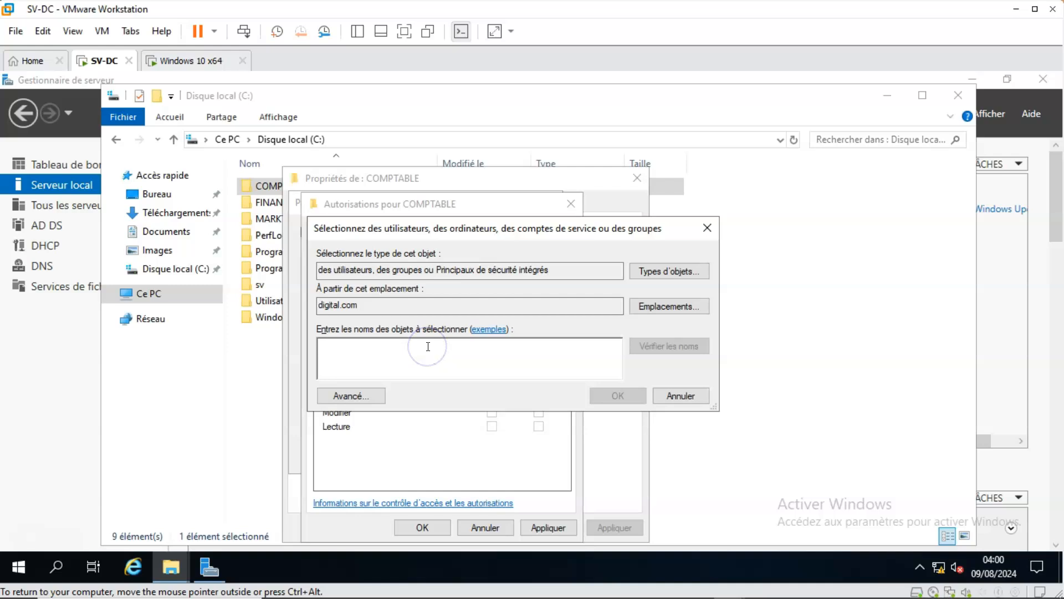
{"action": "type", "text": "gp"}
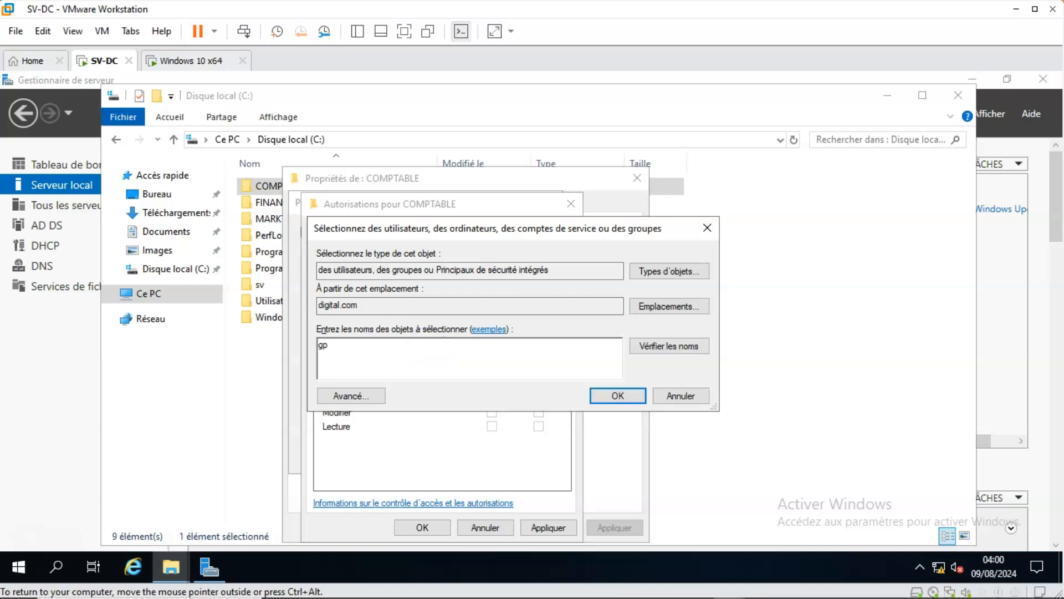
{"action": "left_click", "coordinate": [650, 348]}
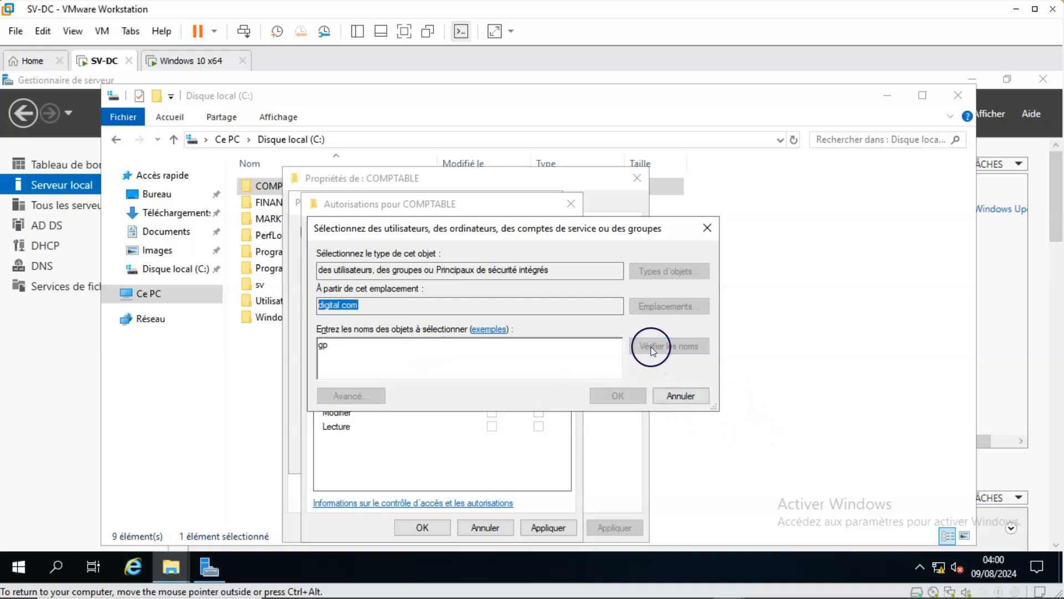
{"action": "left_click", "coordinate": [400, 353]}
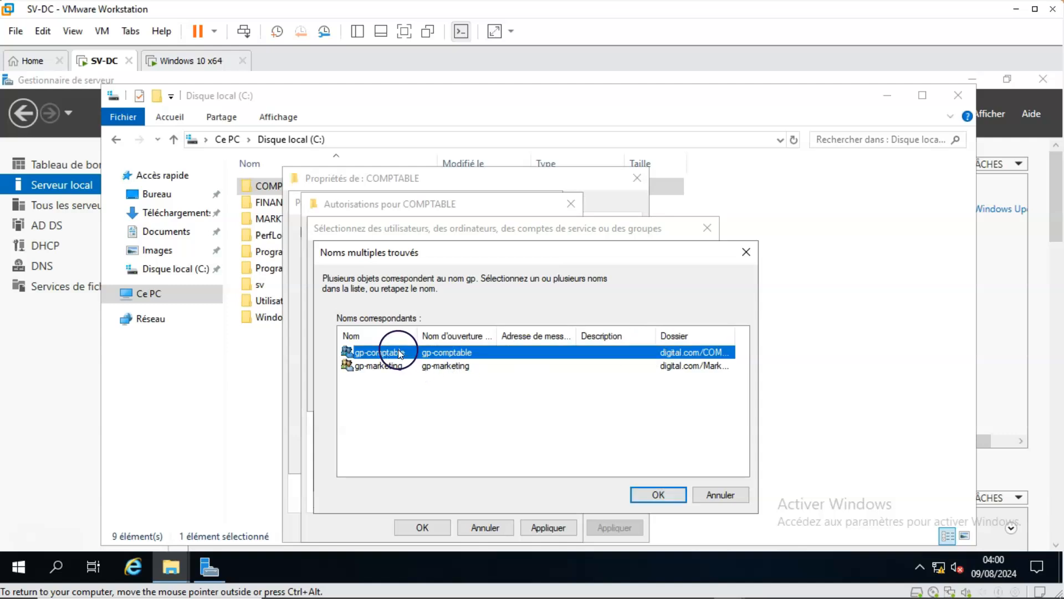
{"action": "left_click", "coordinate": [650, 491]}
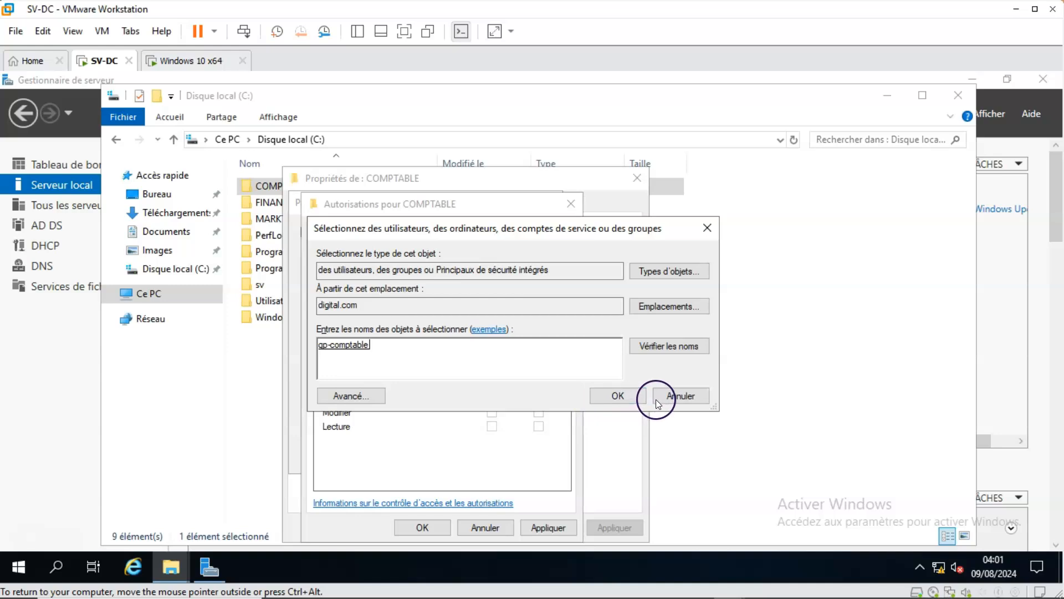
{"action": "left_click", "coordinate": [618, 396]}
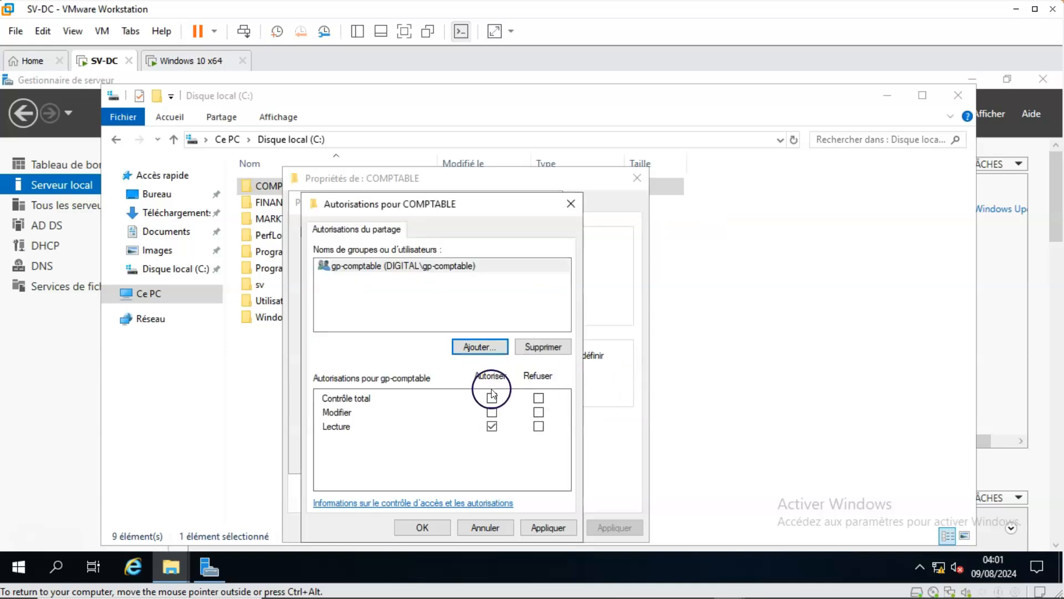
Allow gp-comptable full control (Contrôle total) on the COMPTABLE share and apply the advanced sharing settings.
{"action": "left_click", "coordinate": [491, 399]}
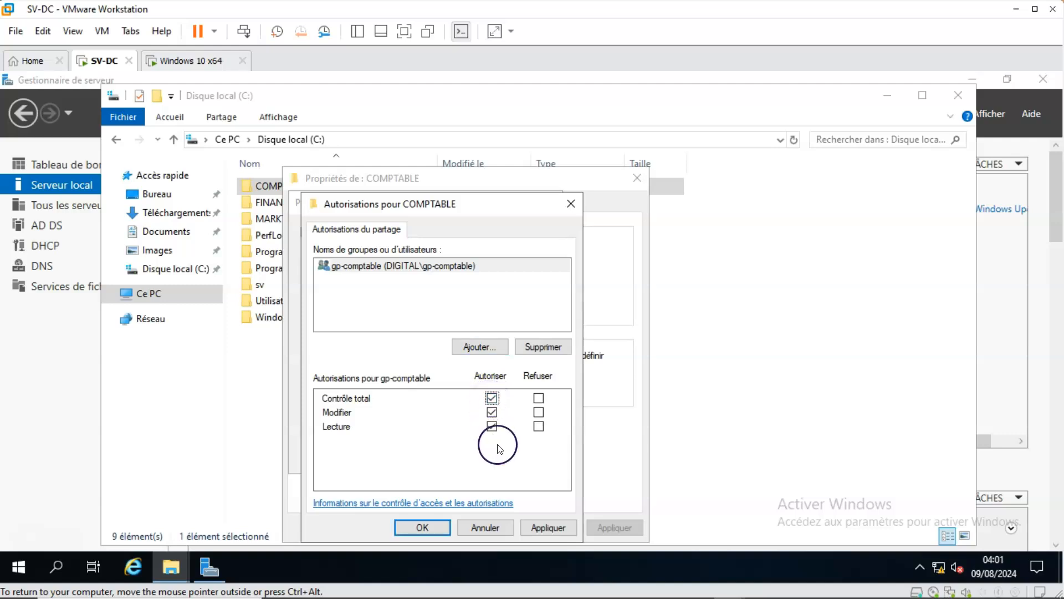
{"action": "left_click", "coordinate": [541, 526]}
{"action": "left_click", "coordinate": [432, 528]}
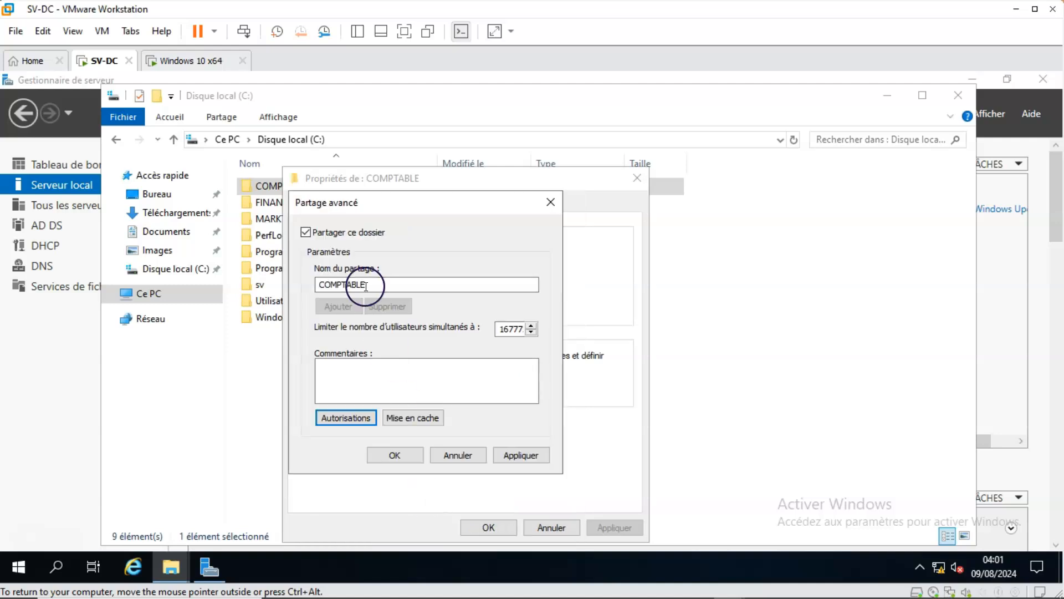
{"action": "left_click", "coordinate": [511, 452]}
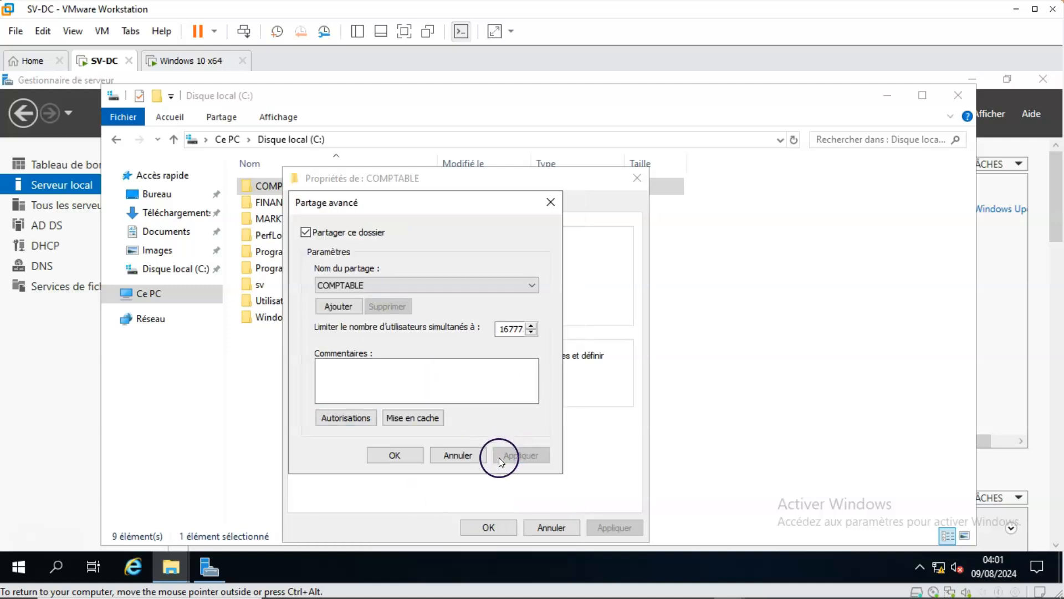
{"action": "left_click", "coordinate": [406, 454]}
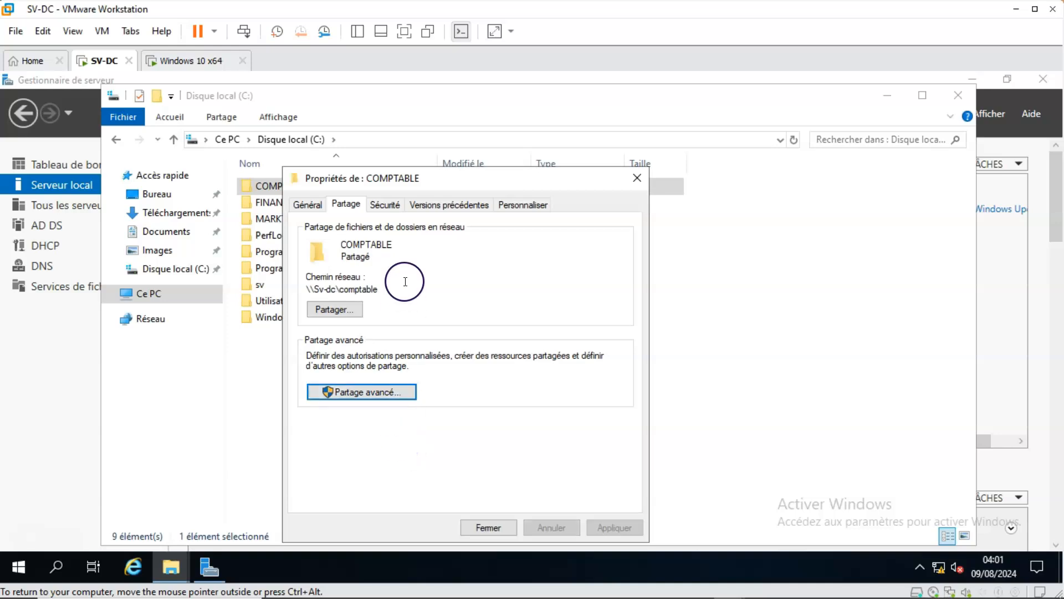
Try to remove CREATEUR PROPRIETAIRE from the COMPTABLE folder's security permissions, then close the permissions dialog.
{"action": "left_click", "coordinate": [388, 206]}
{"action": "left_click", "coordinate": [360, 264]}
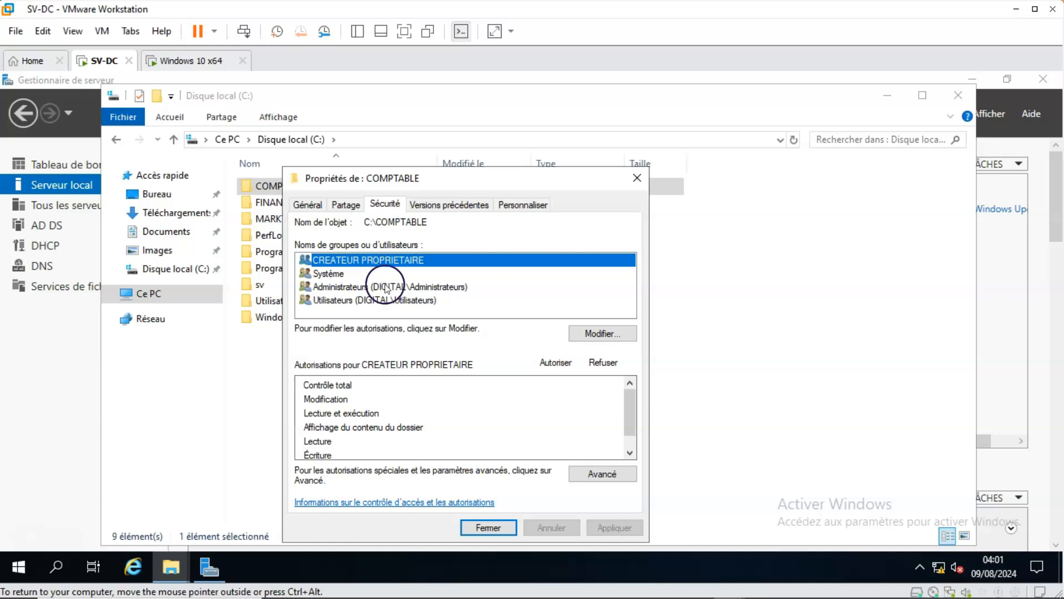
{"action": "left_click", "coordinate": [588, 334]}
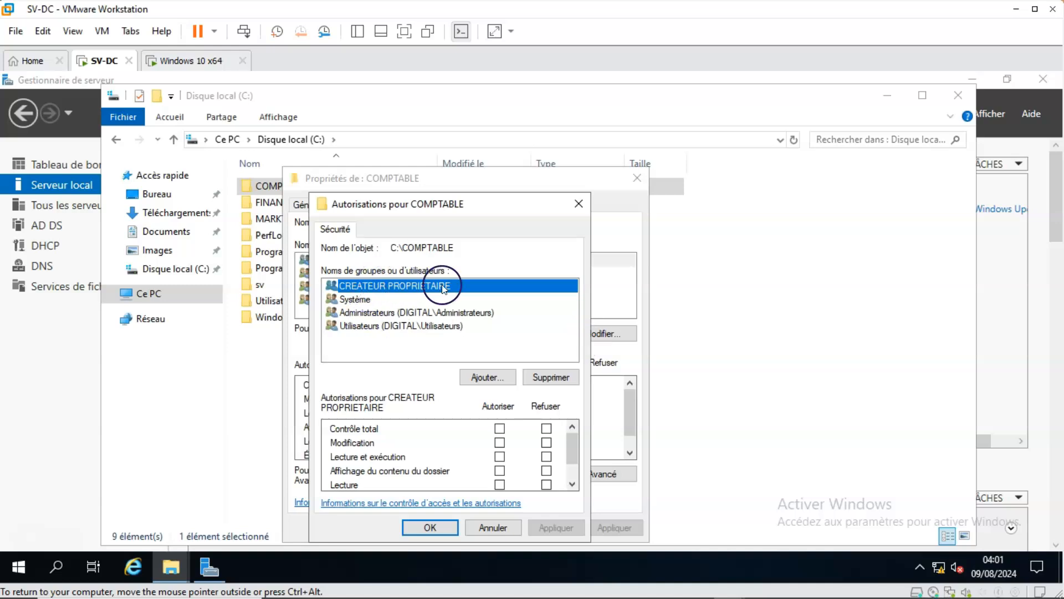
{"action": "left_click", "coordinate": [557, 377]}
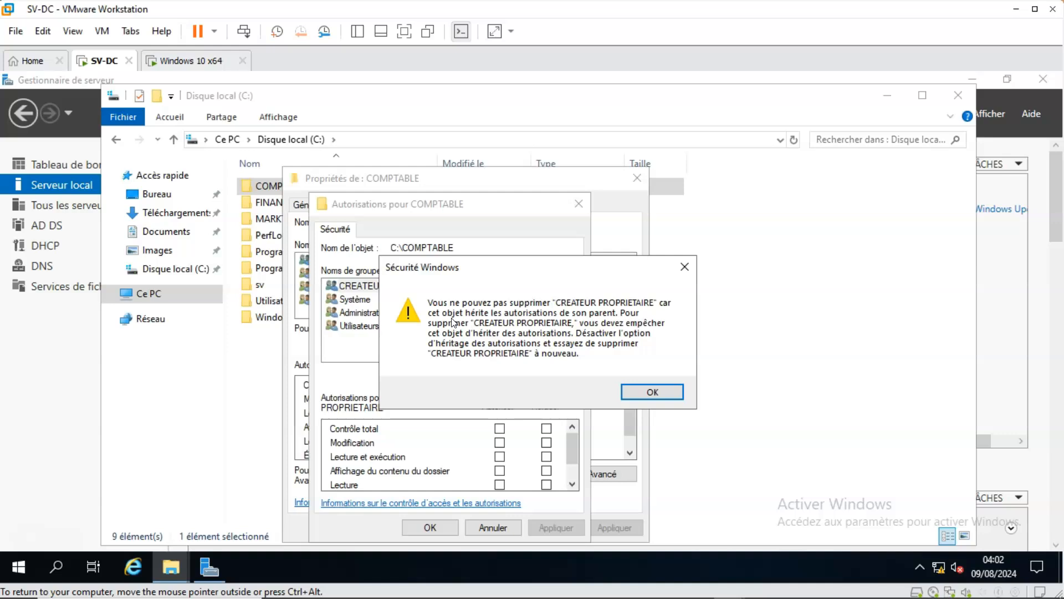
{"action": "left_click", "coordinate": [648, 392]}
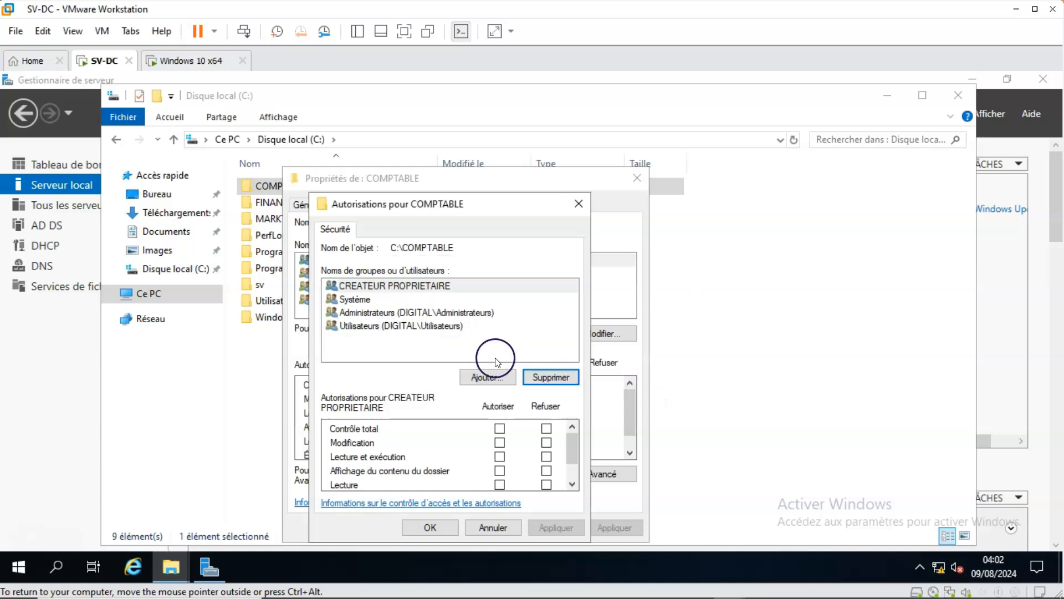
{"action": "left_click_drag", "start_coordinate": [465, 176], "coordinate": [466, 161]}
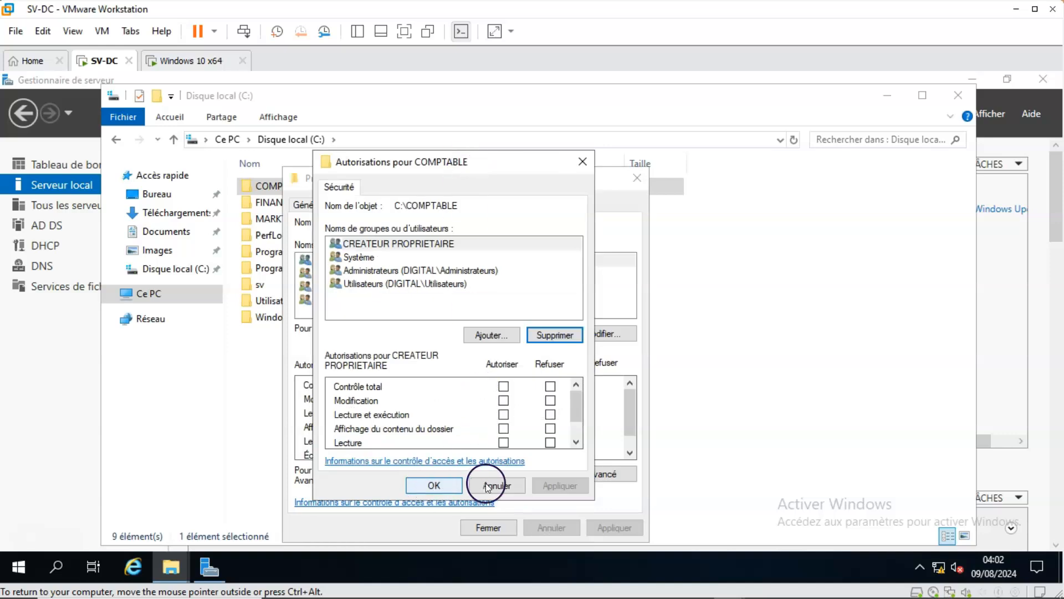
{"action": "left_click", "coordinate": [582, 161]}
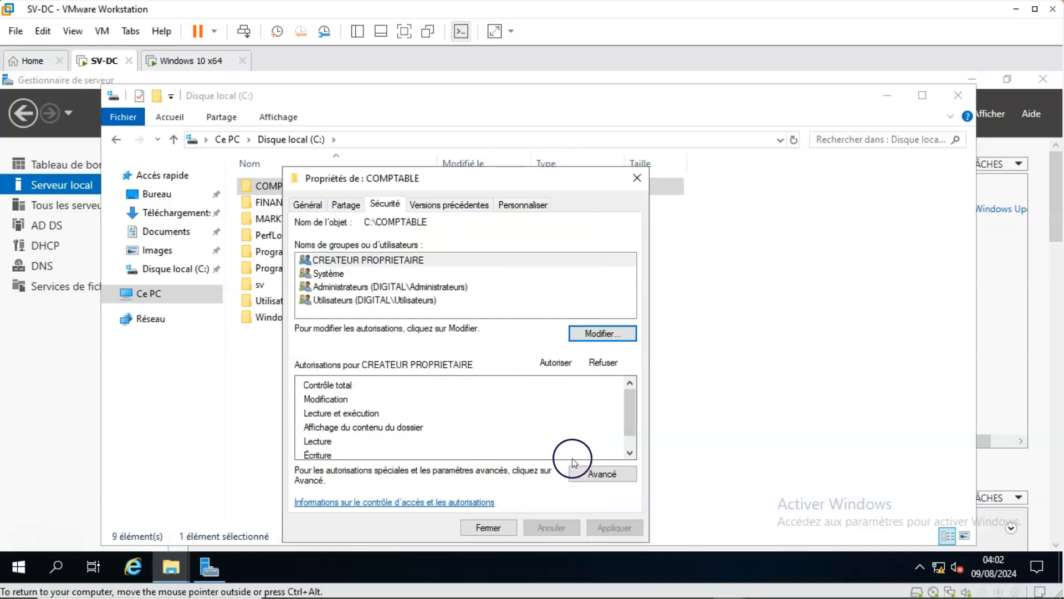
Disable permission inheritance on the COMPTABLE folder, converting the inherited permissions into explicit ones.
{"action": "left_click", "coordinate": [595, 475]}
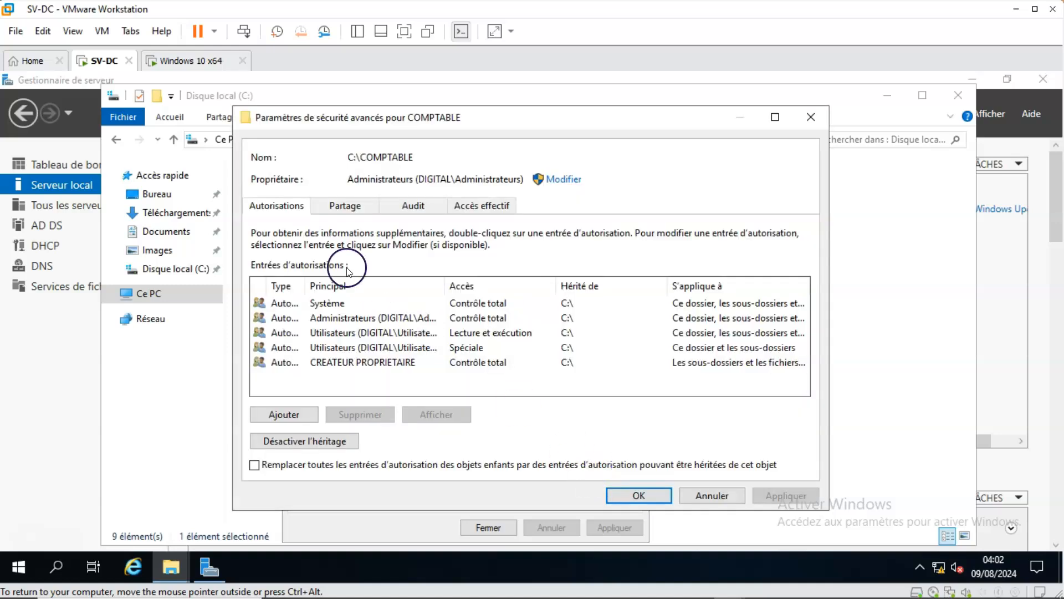
{"action": "left_click", "coordinate": [321, 303]}
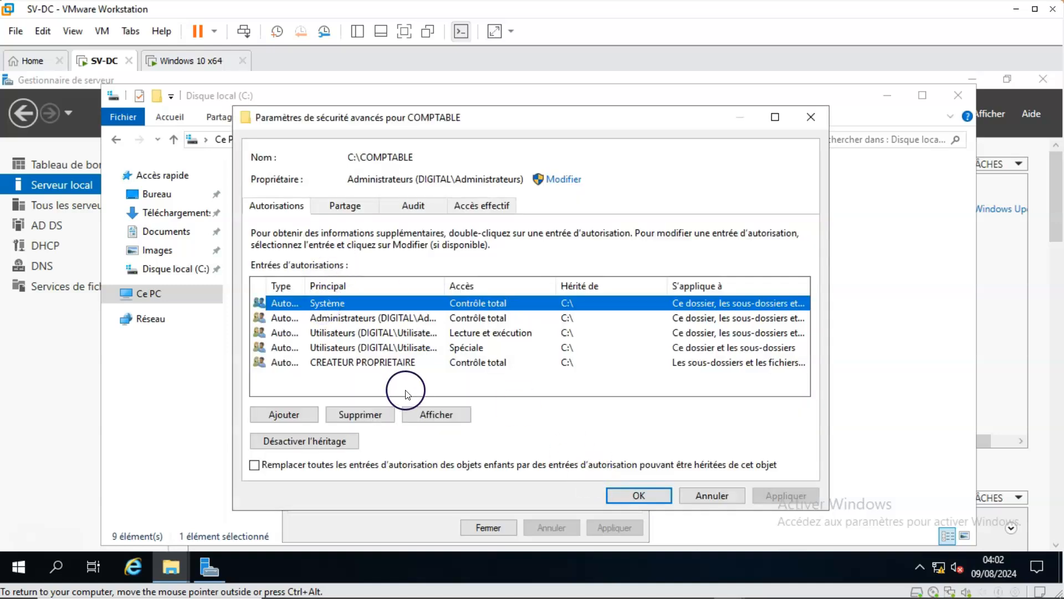
{"action": "left_click", "coordinate": [308, 441]}
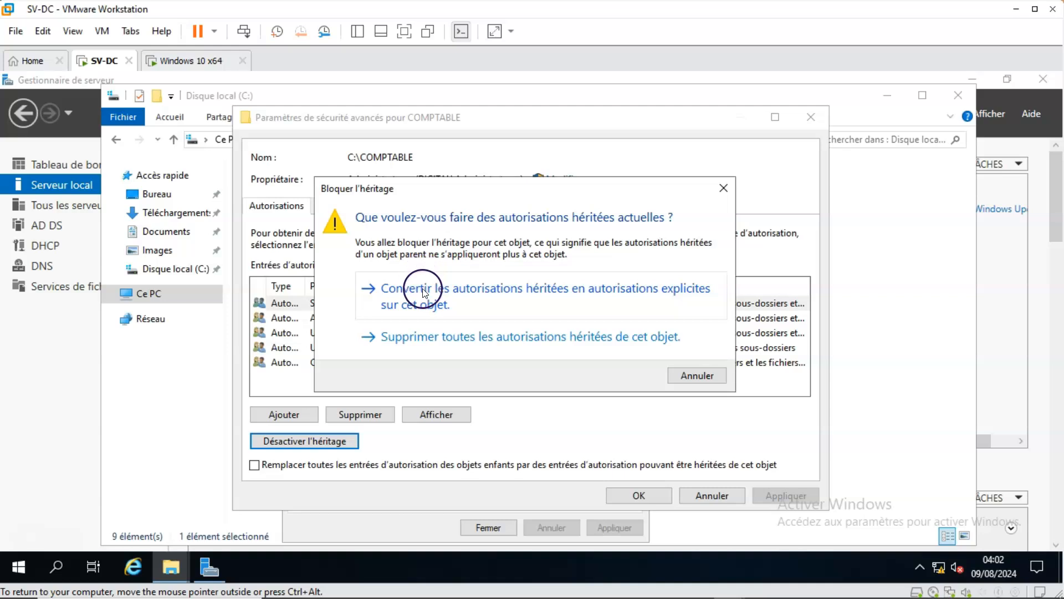
{"action": "left_click", "coordinate": [423, 289]}
Remove the Système, both Utilisateurs and the CREATEUR PROPRIETAIRE entries from COMPTABLE's advanced permission entries.
{"action": "left_click", "coordinate": [352, 304]}
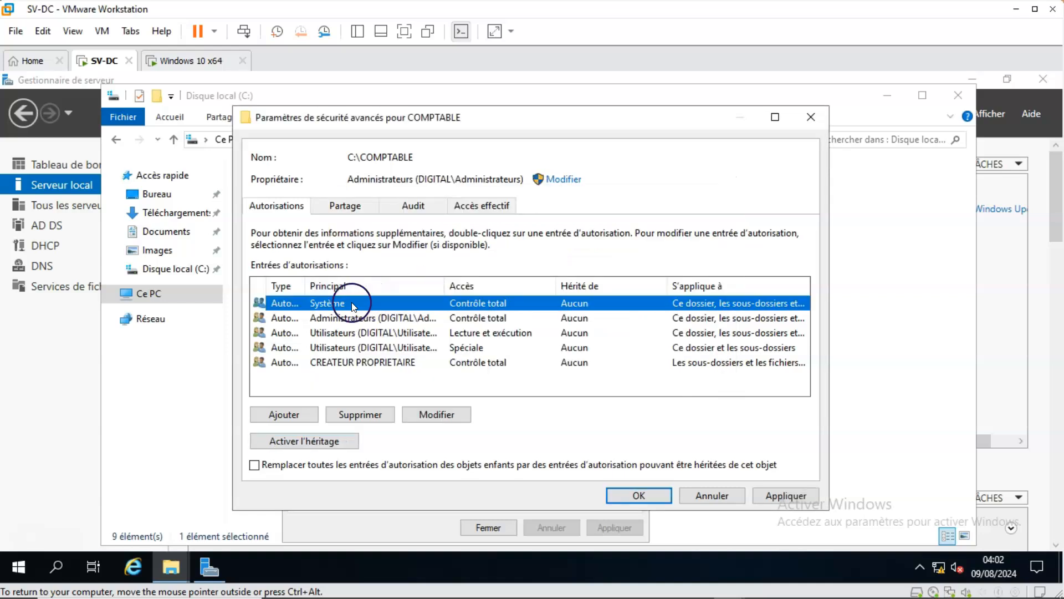
{"action": "left_click", "coordinate": [368, 415]}
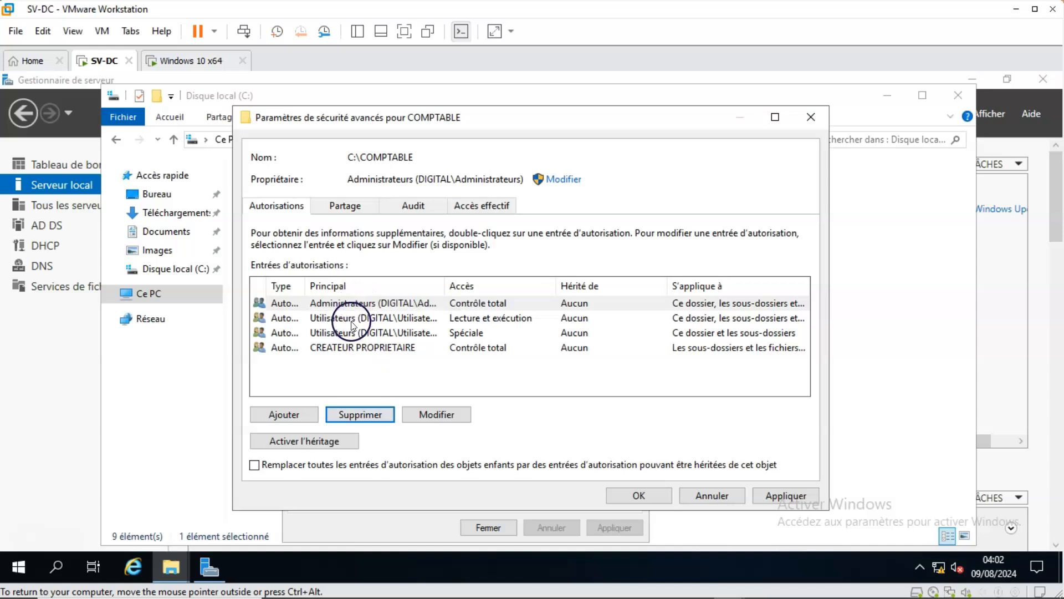
{"action": "left_click", "coordinate": [353, 320]}
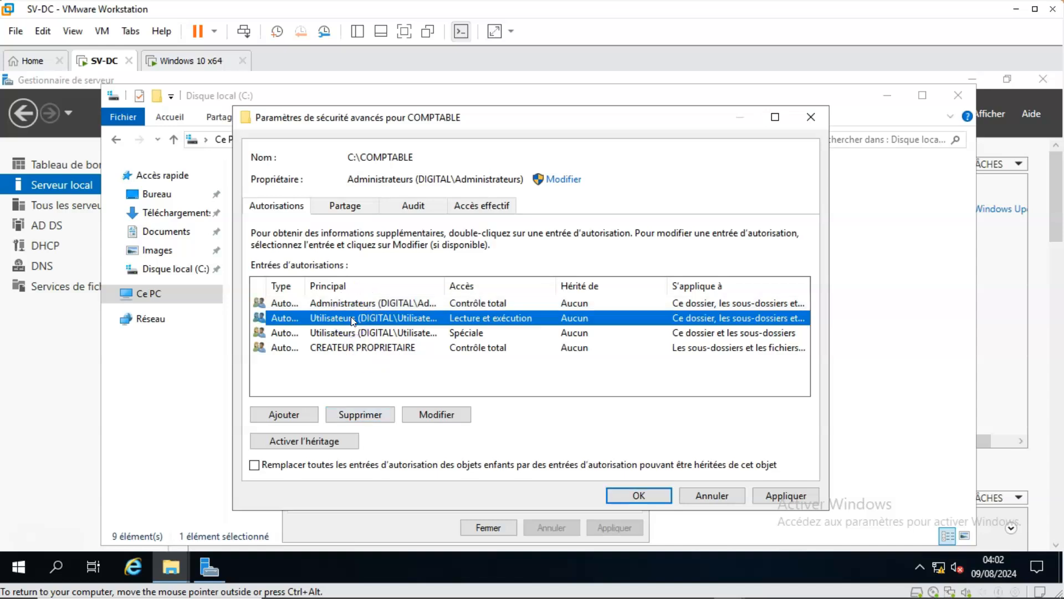
{"action": "left_click", "coordinate": [352, 414]}
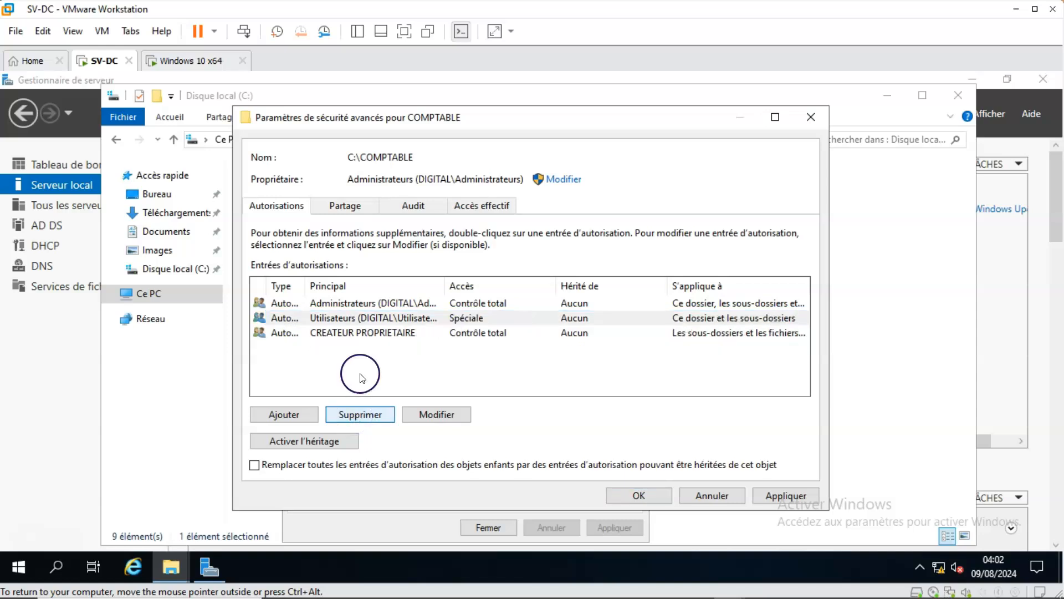
{"action": "left_click", "coordinate": [364, 319]}
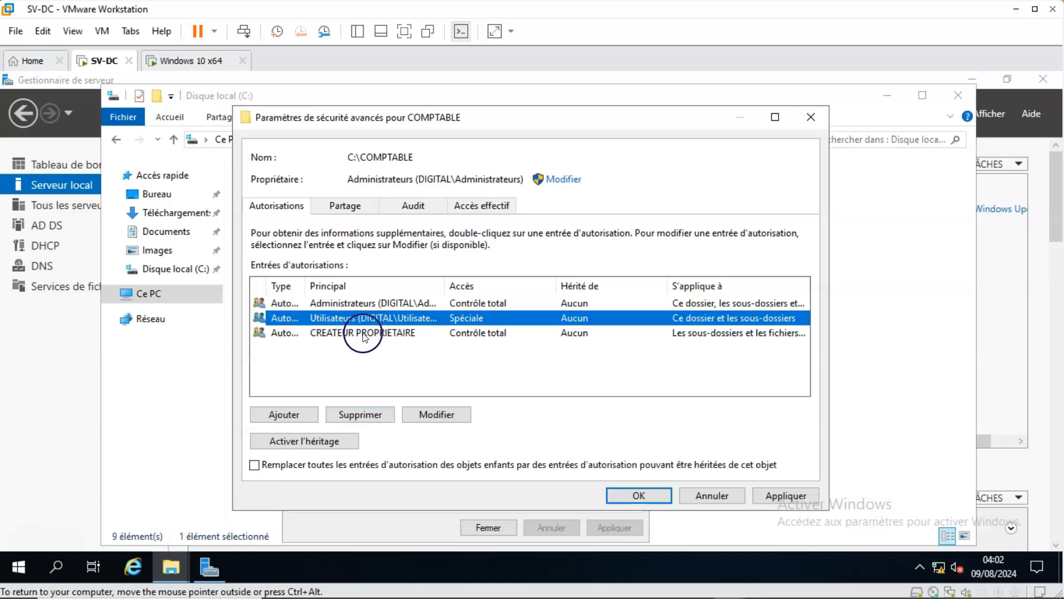
{"action": "left_click", "coordinate": [360, 407]}
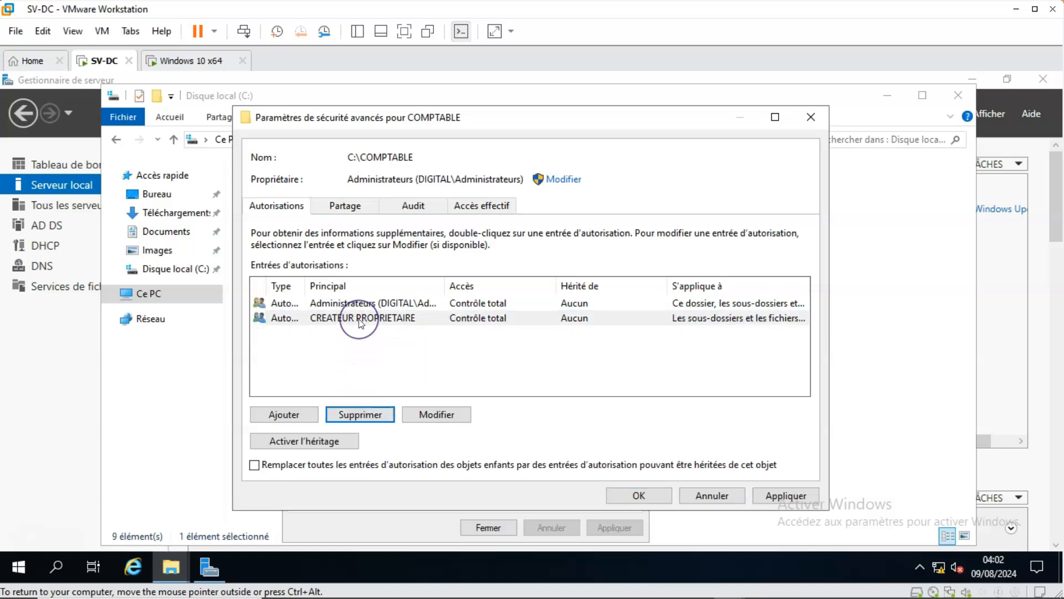
{"action": "left_click", "coordinate": [359, 321]}
{"action": "left_click", "coordinate": [357, 415]}
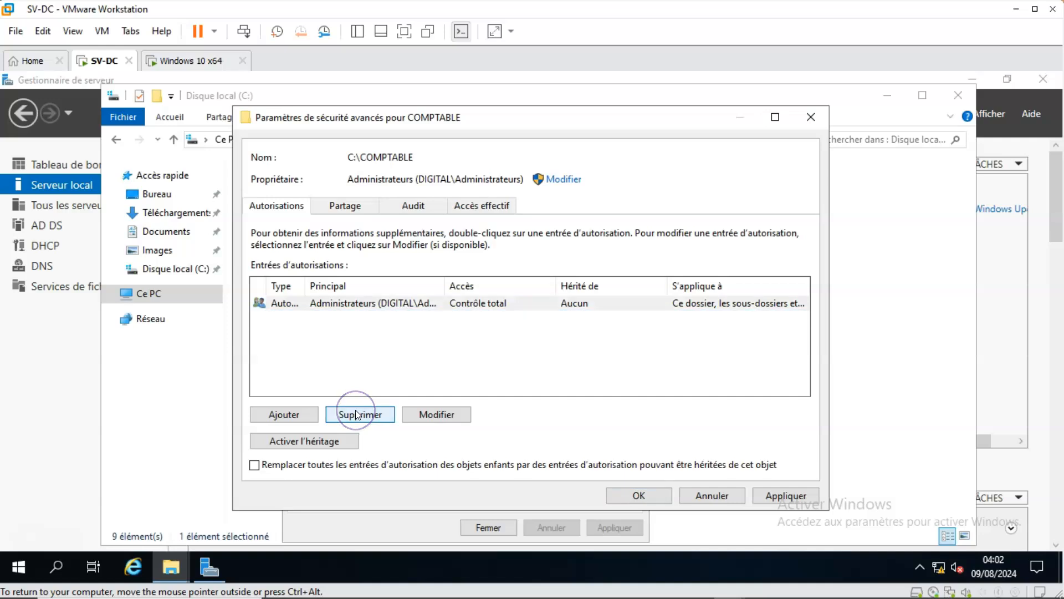
{"action": "left_click", "coordinate": [380, 433]}
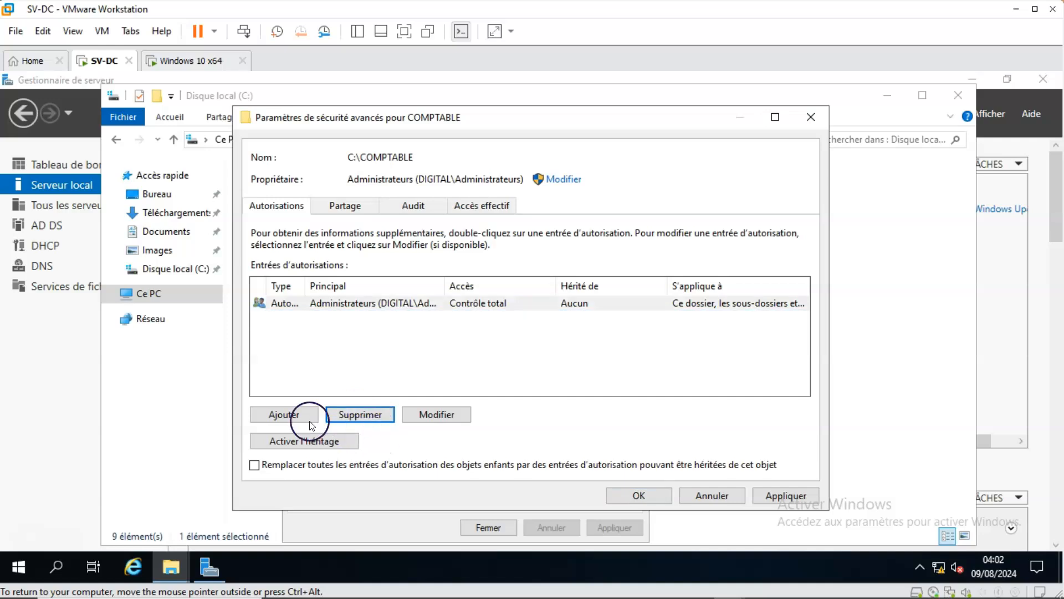
{"action": "left_click", "coordinate": [280, 415]}
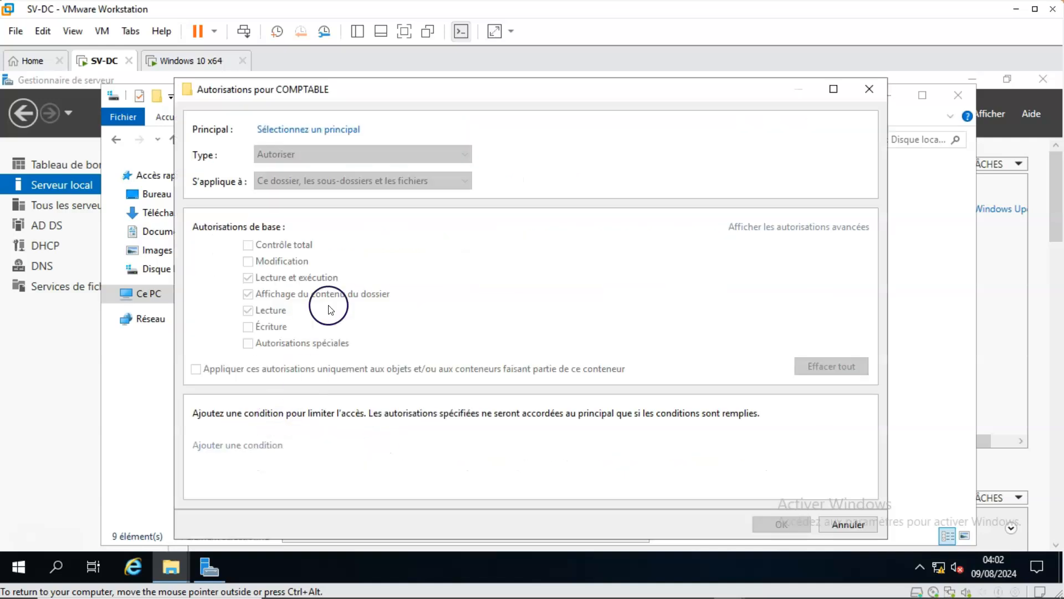
{"action": "left_click", "coordinate": [870, 87]}
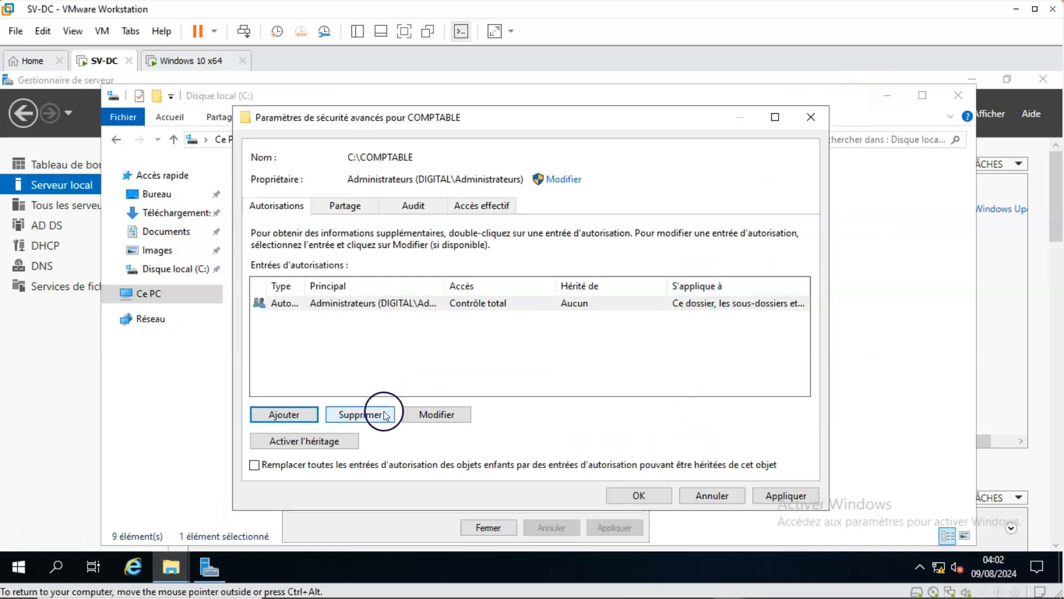
Apply the COMPTABLE folder's advanced security settings and close them, keeping the Administrateurs entry as it is.
{"action": "left_click", "coordinate": [774, 495]}
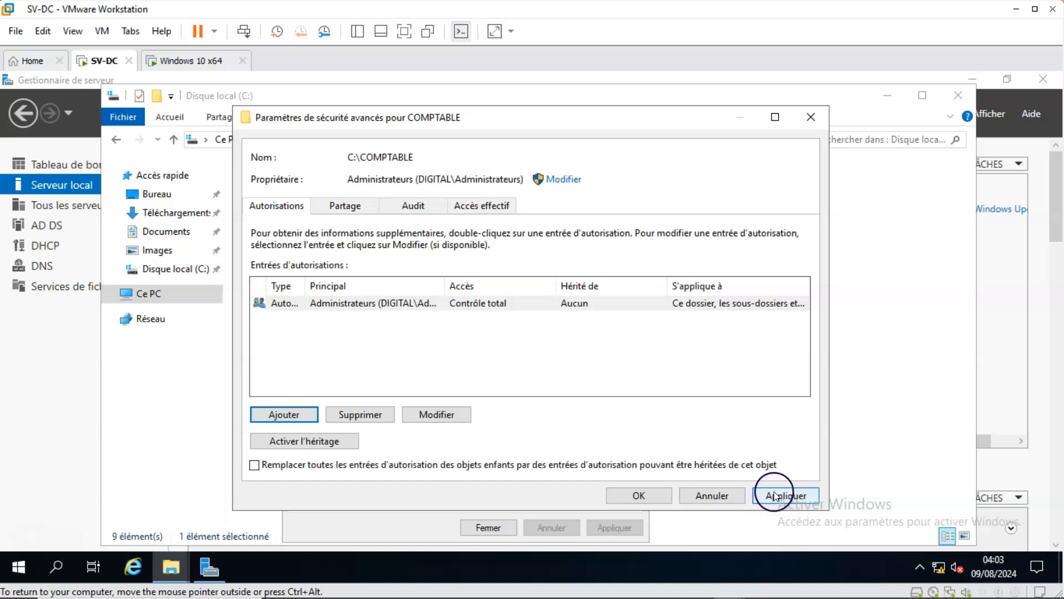
{"action": "left_click", "coordinate": [435, 415]}
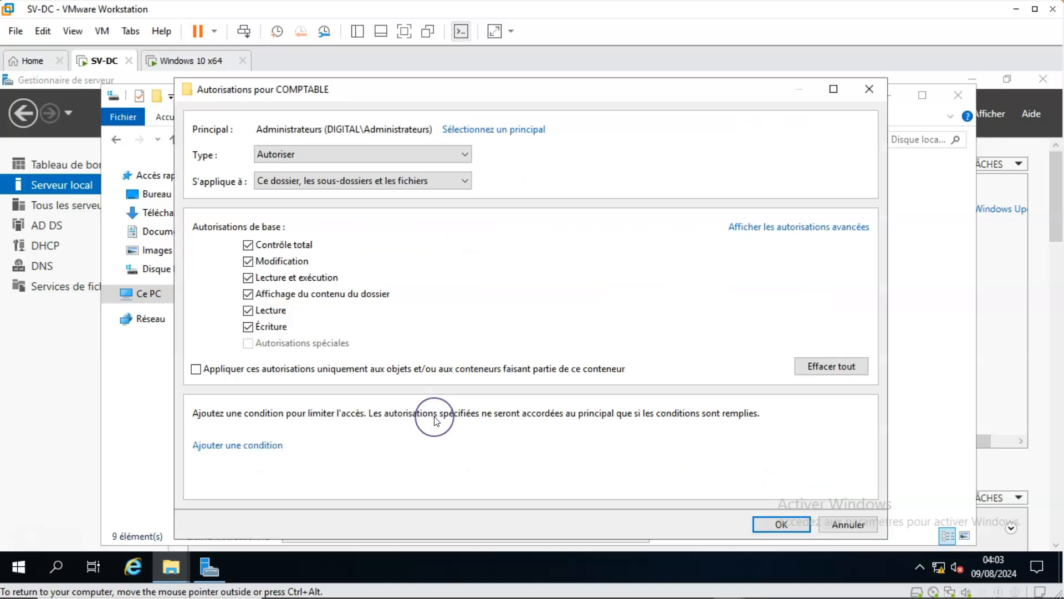
{"action": "left_click", "coordinate": [871, 87]}
{"action": "left_click", "coordinate": [773, 495]}
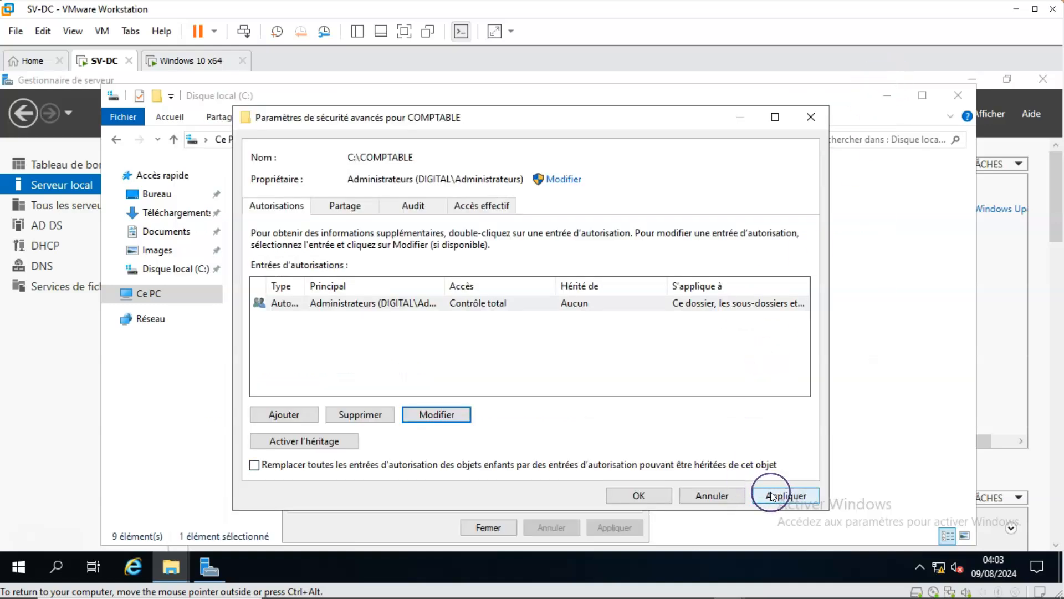
{"action": "left_click", "coordinate": [640, 495]}
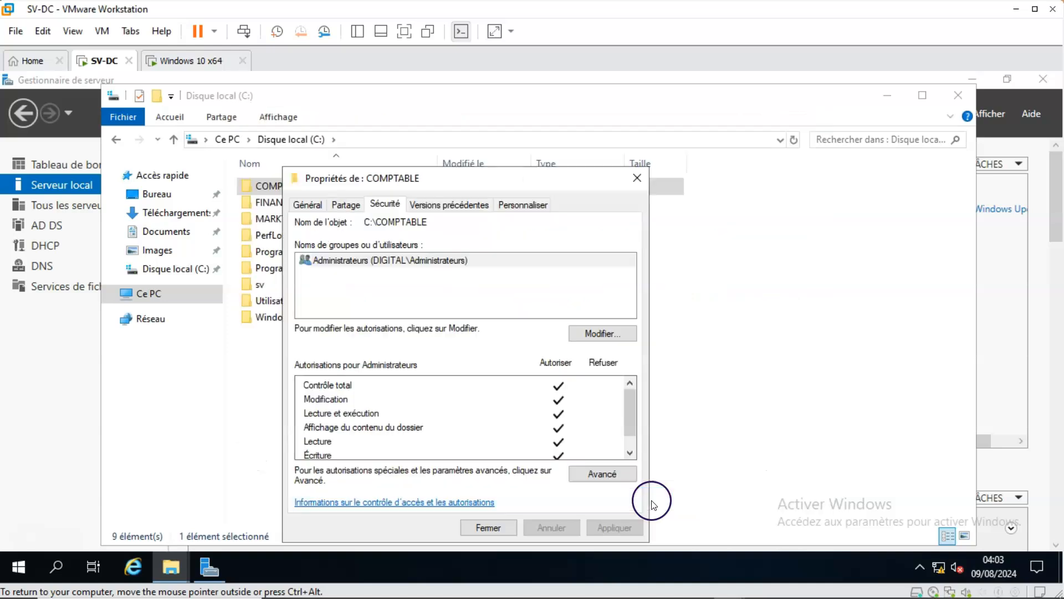
Add the gp-comptable group to the COMPTABLE folder's security permissions, finding it by checking names that start with gp.
{"action": "left_click", "coordinate": [594, 334]}
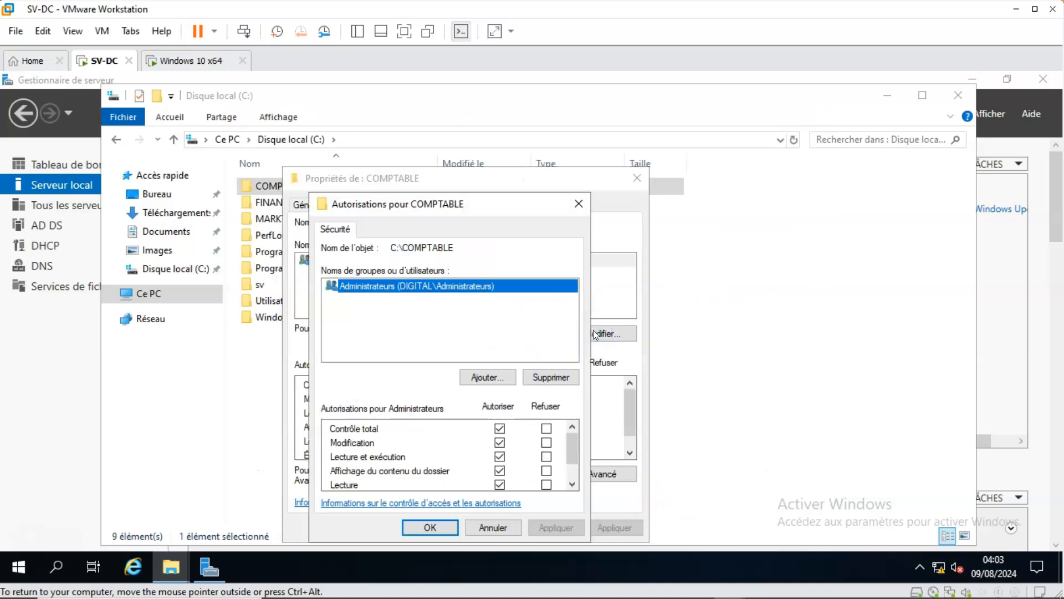
{"action": "left_click", "coordinate": [479, 379]}
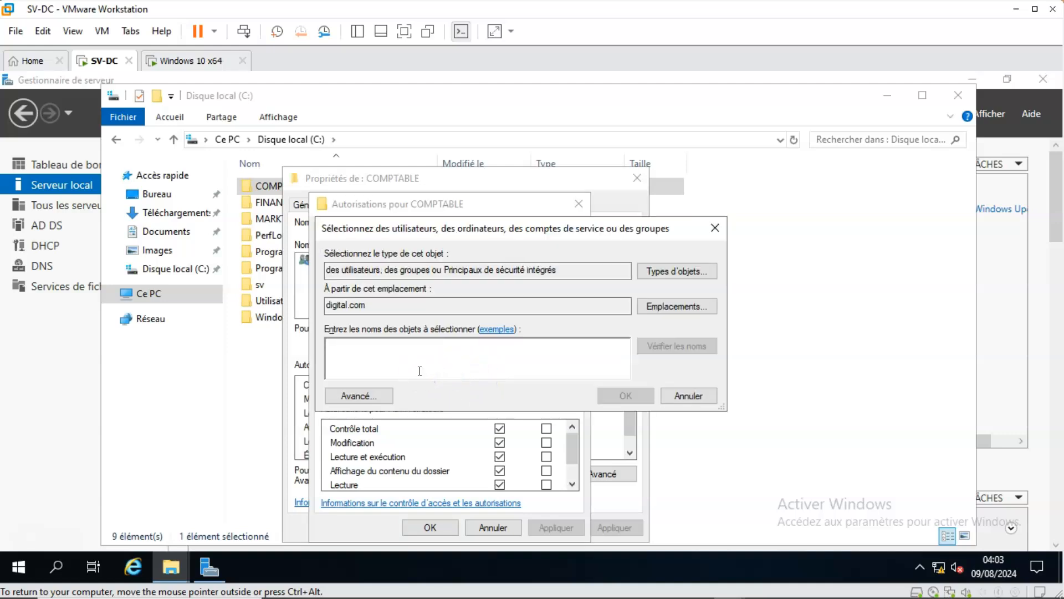
{"action": "type", "text": "gp"}
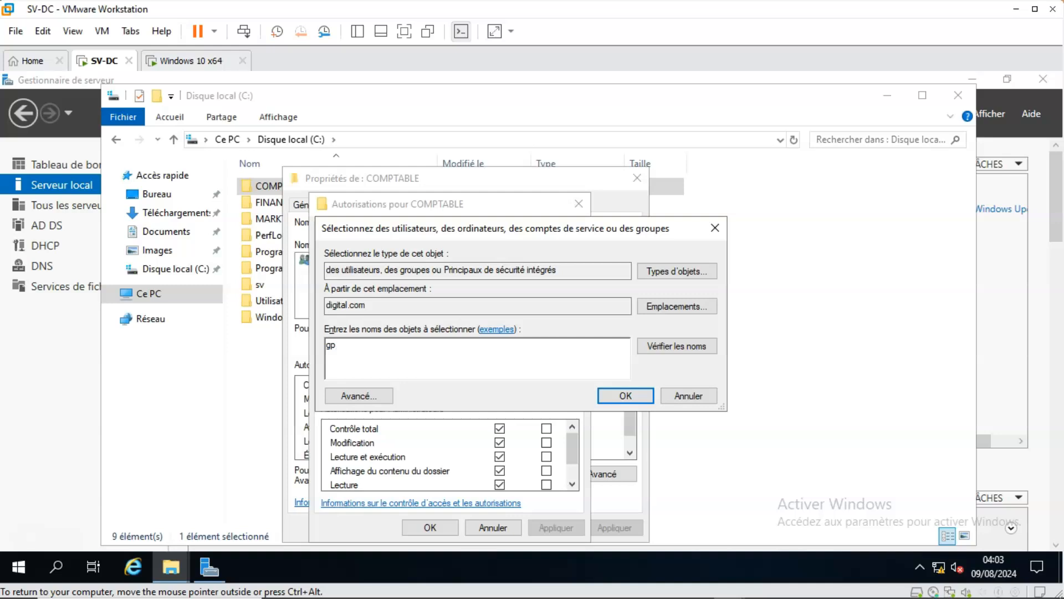
{"action": "left_click", "coordinate": [685, 344]}
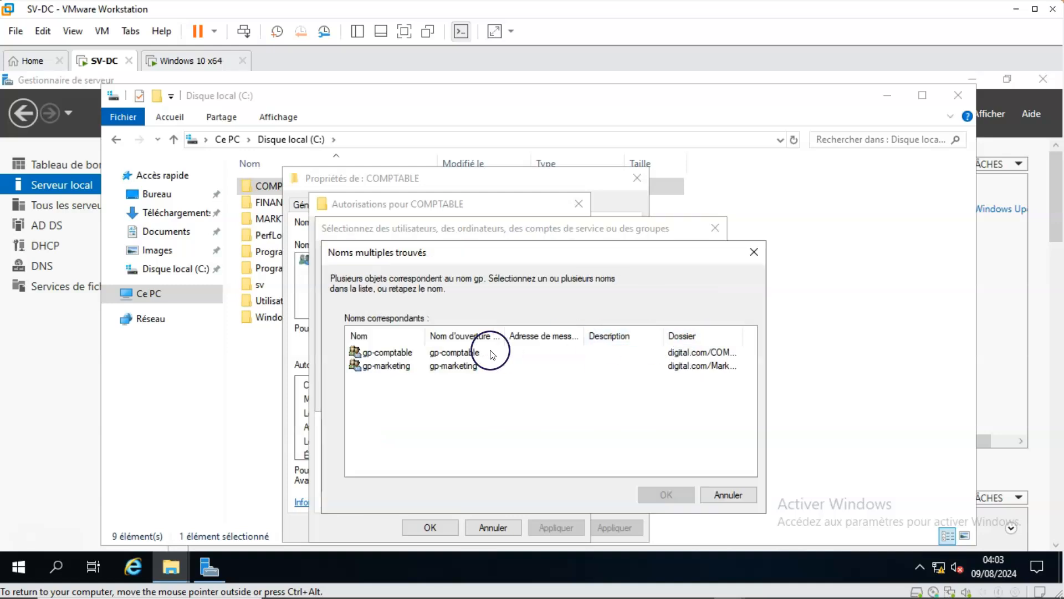
{"action": "left_click", "coordinate": [407, 353]}
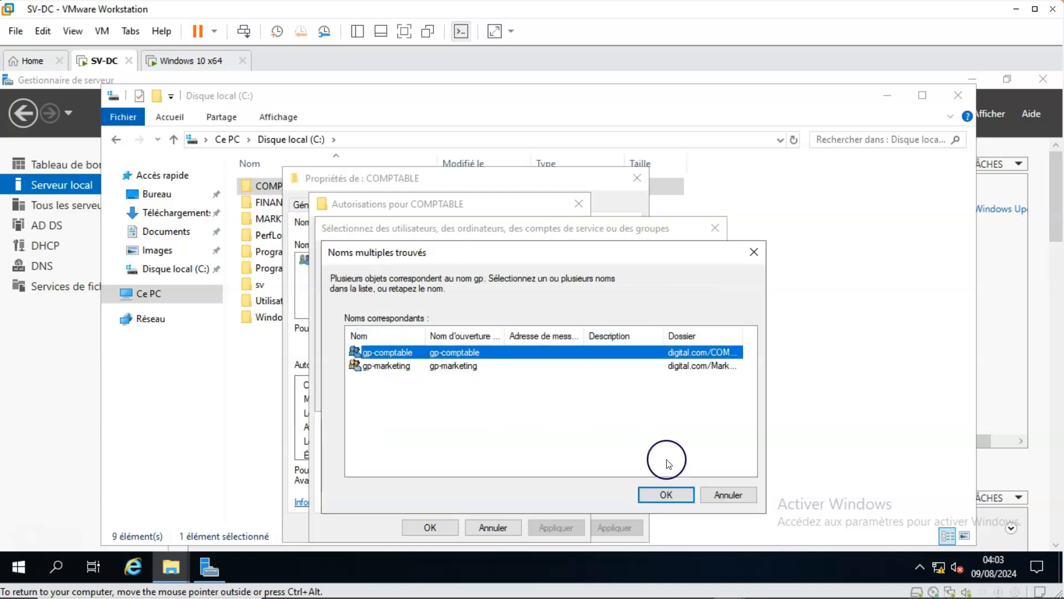
{"action": "left_click", "coordinate": [671, 493]}
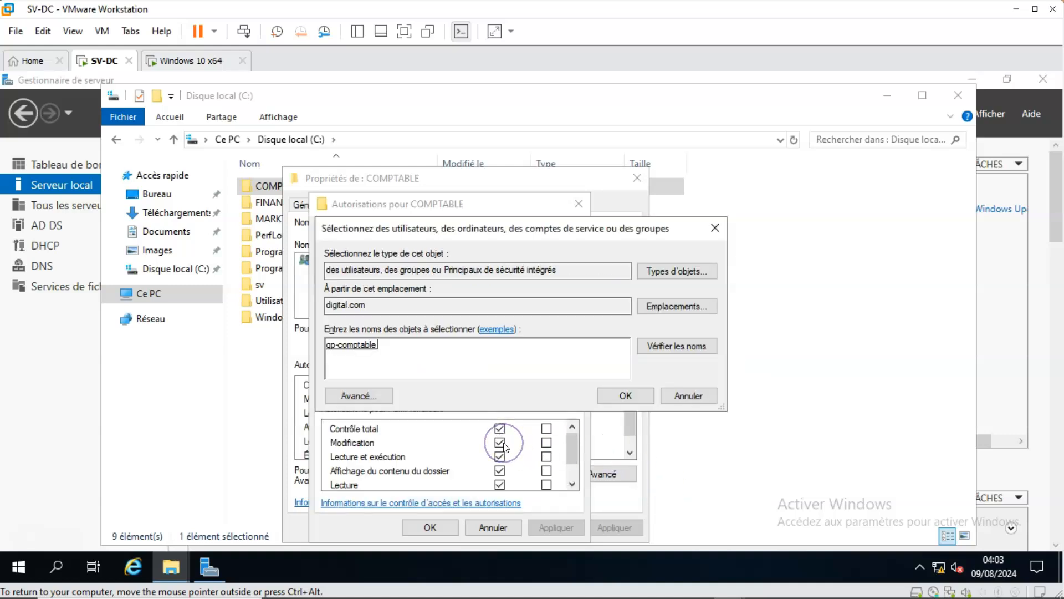
{"action": "left_click", "coordinate": [625, 395]}
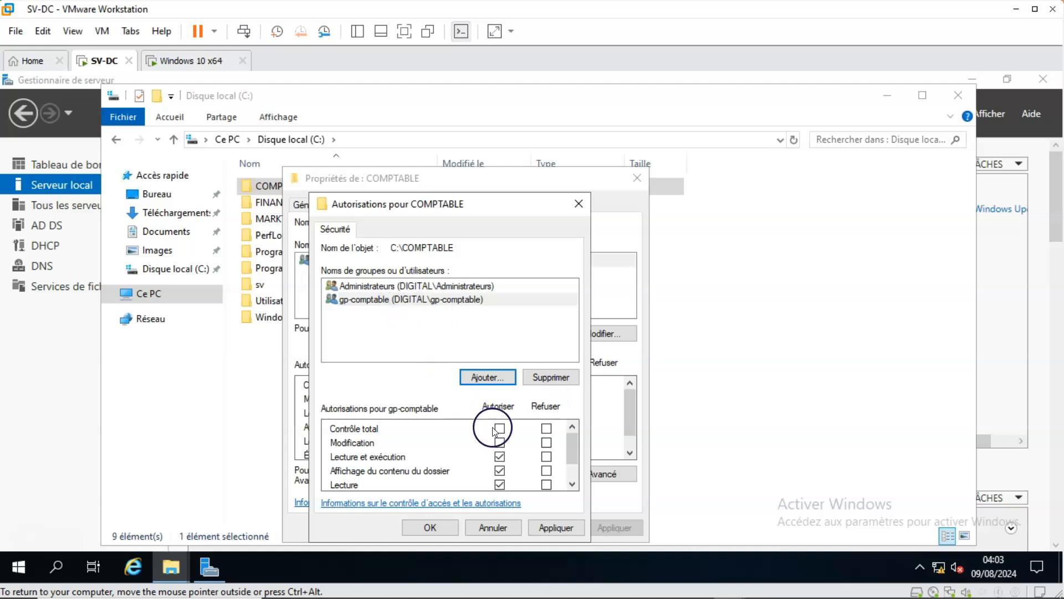
Allow gp-comptable the Modification permission on the COMPTABLE folder, apply it and close the folder's properties.
{"action": "left_click", "coordinate": [501, 442]}
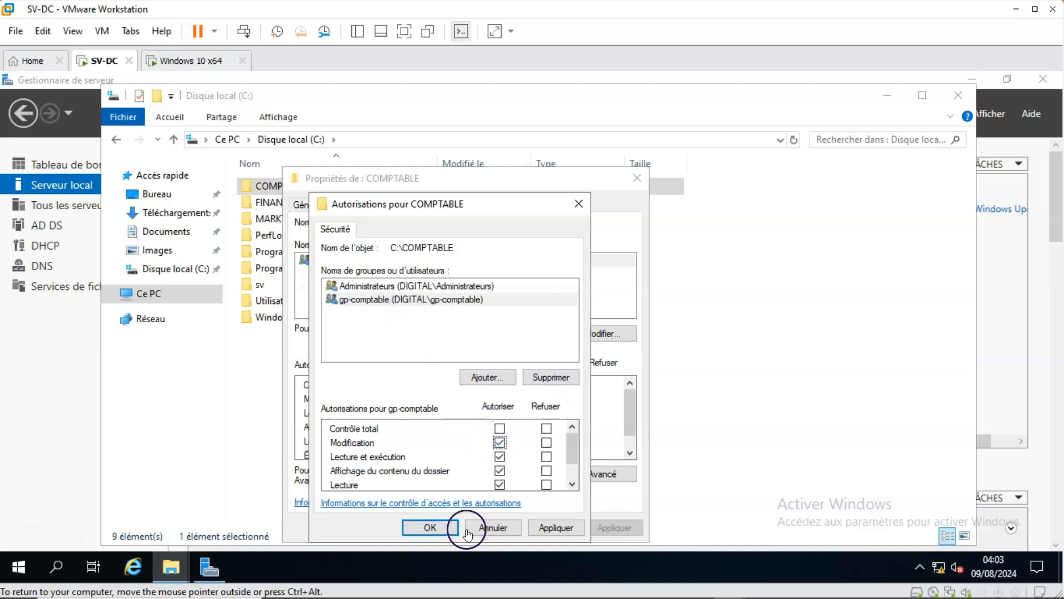
{"action": "left_click", "coordinate": [559, 525]}
{"action": "left_click", "coordinate": [411, 518]}
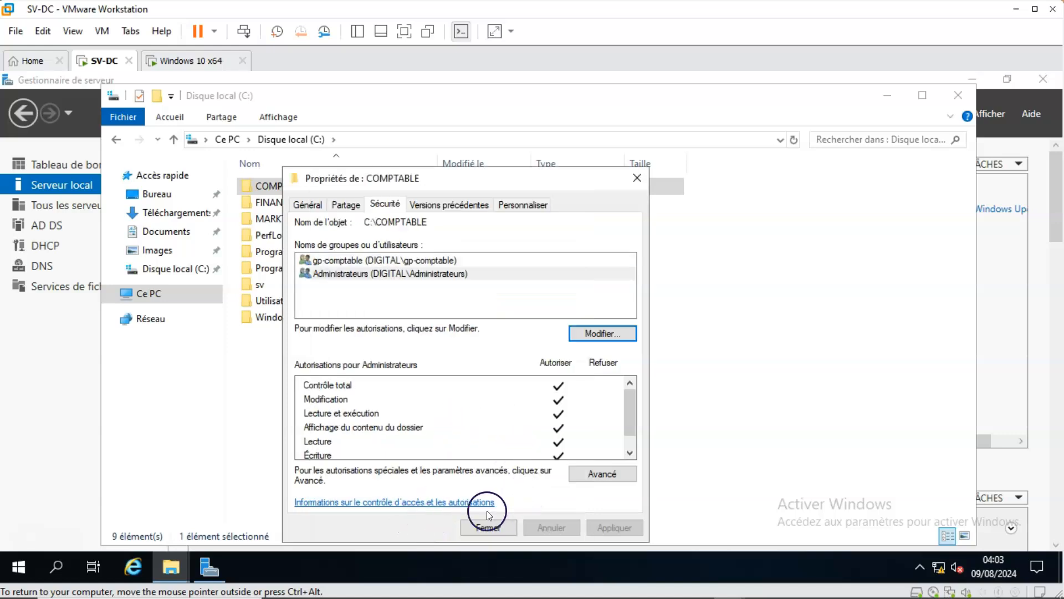
{"action": "left_click", "coordinate": [486, 526]}
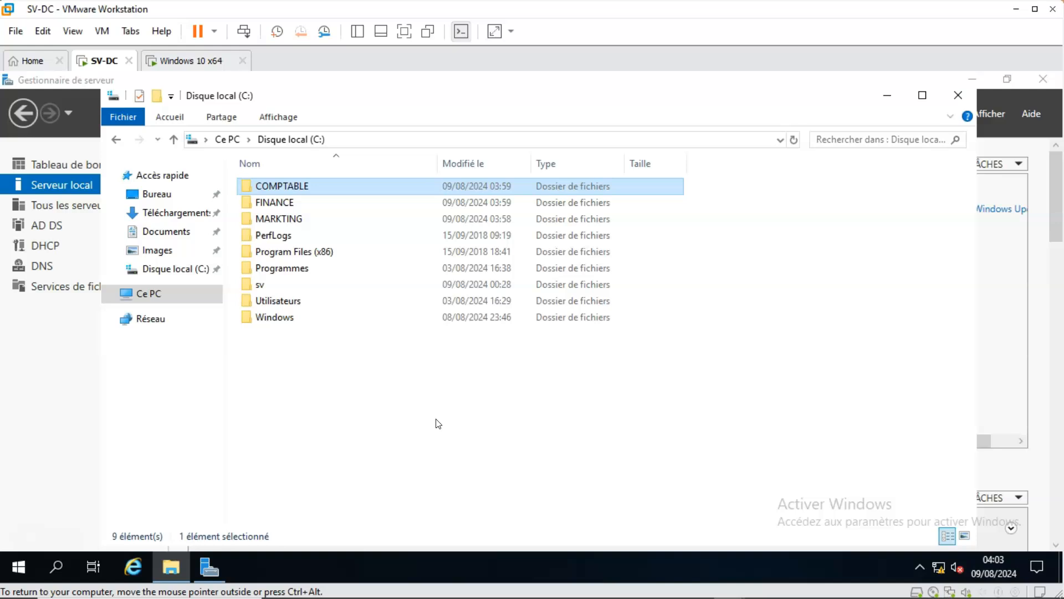
Share the FINANCE folder through advanced sharing and remove the Tout le monde group from its share permissions.
{"action": "left_click", "coordinate": [271, 206]}
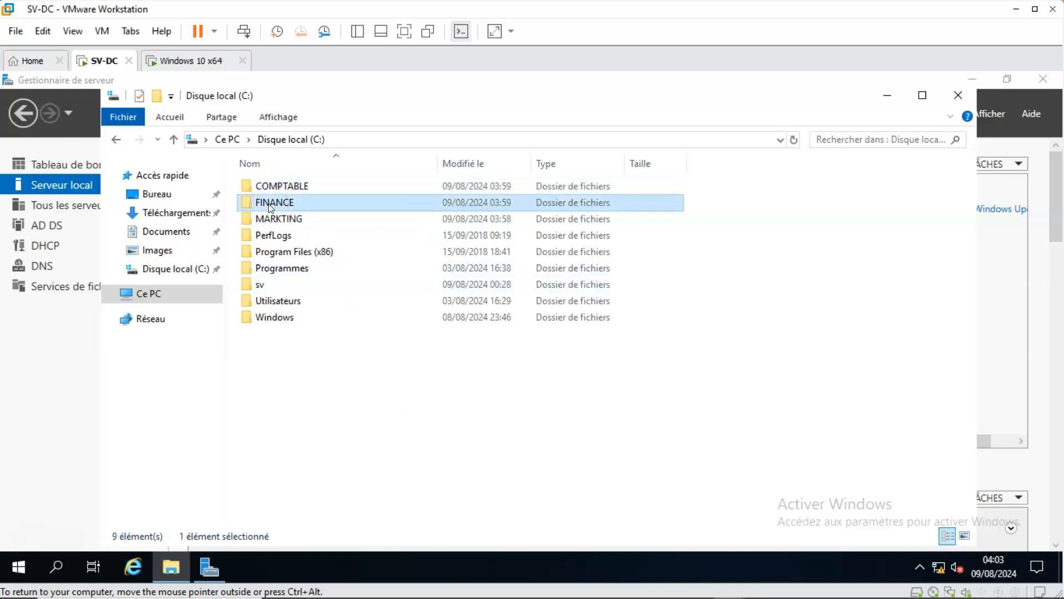
{"action": "right_click", "coordinate": [270, 206]}
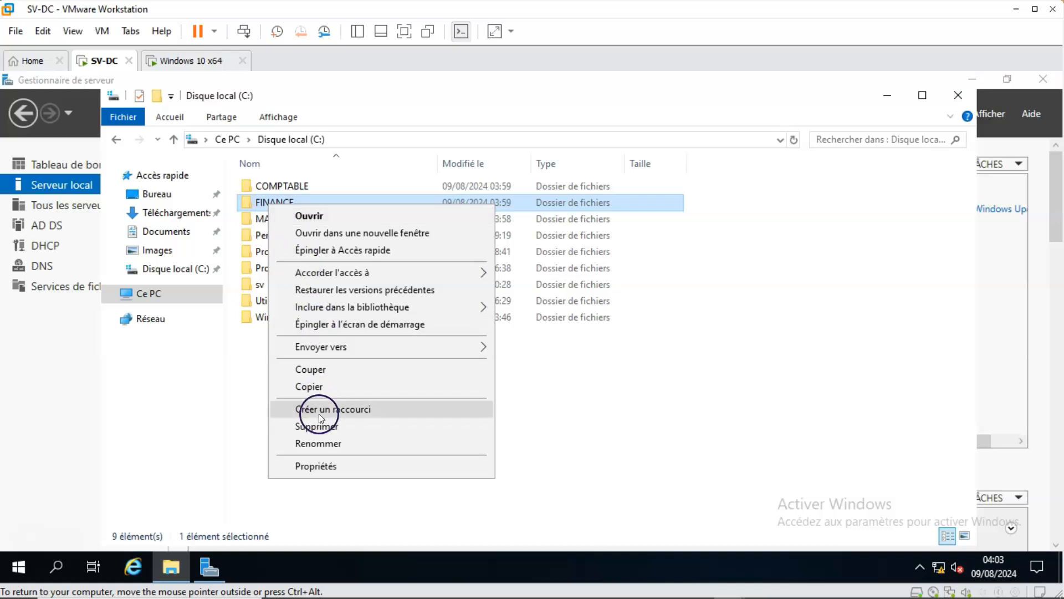
{"action": "left_click", "coordinate": [318, 465]}
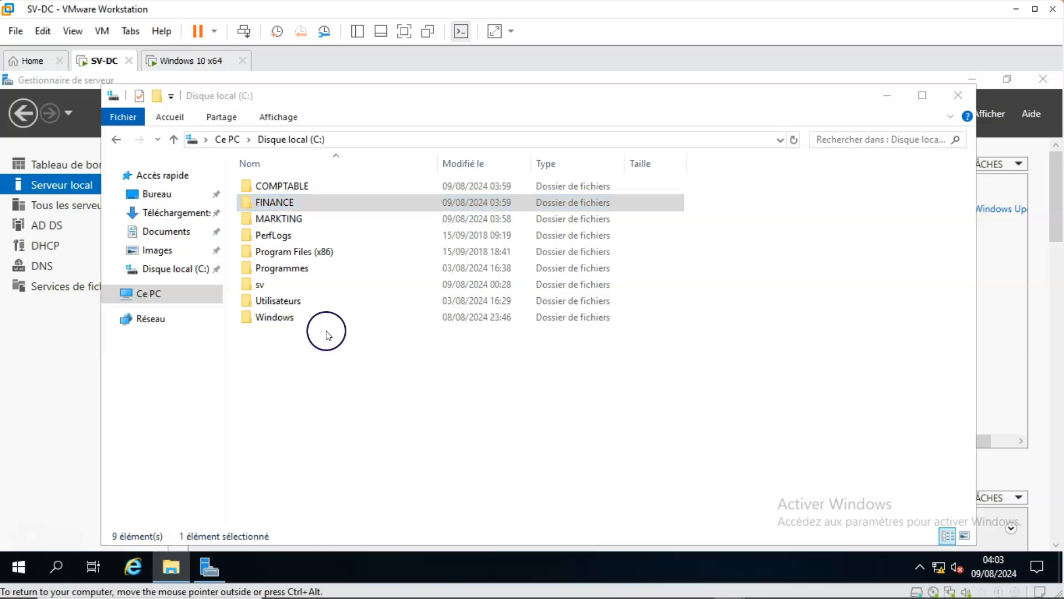
{"action": "left_click", "coordinate": [342, 204]}
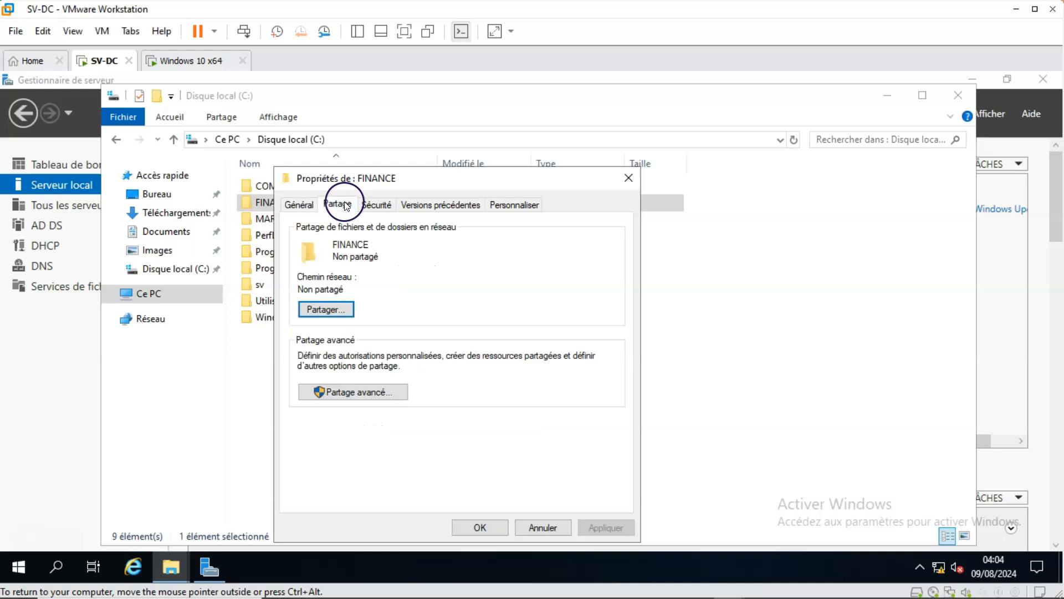
{"action": "left_click", "coordinate": [339, 391]}
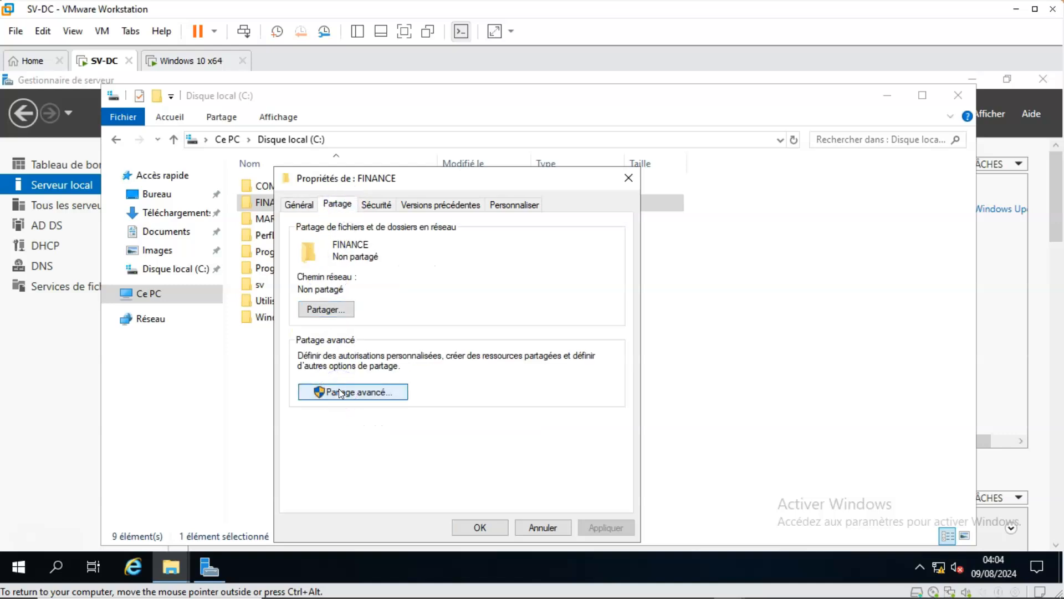
{"action": "left_click", "coordinate": [298, 231]}
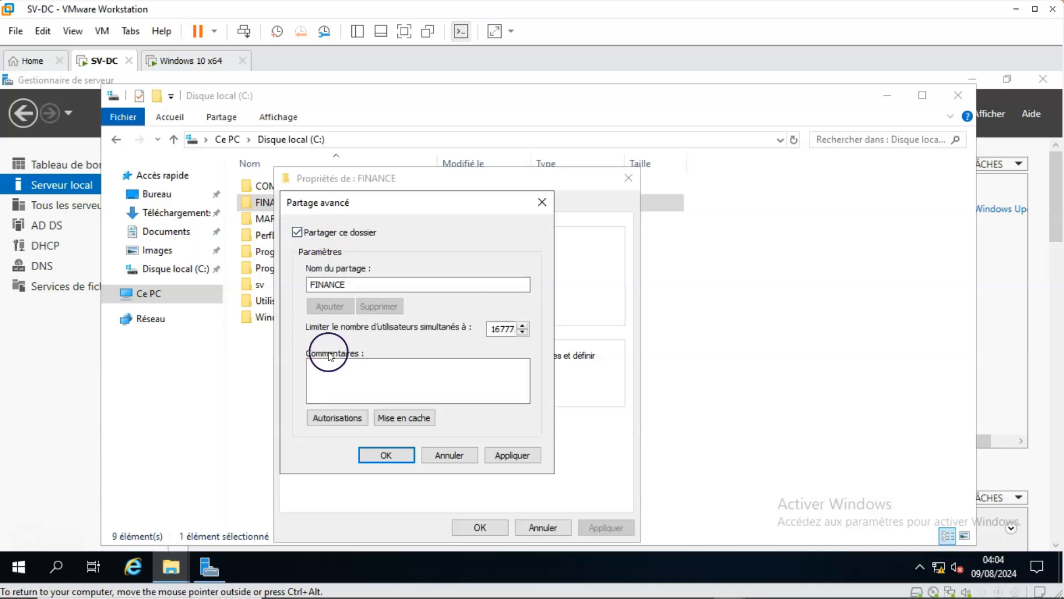
{"action": "left_click", "coordinate": [340, 417]}
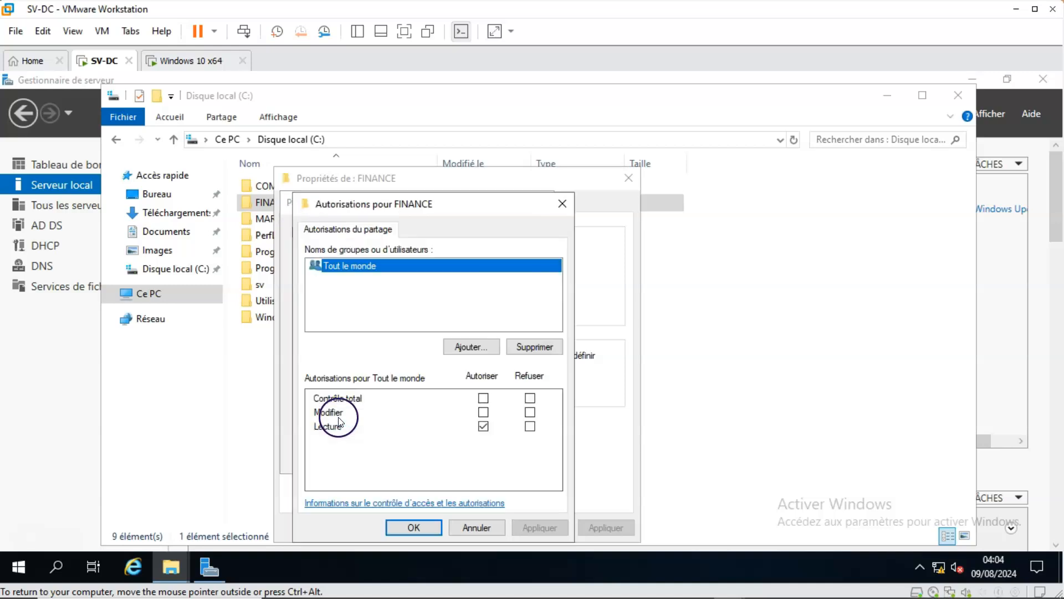
{"action": "left_click", "coordinate": [547, 346]}
Check the directory for names starting with gp to add to the FINANCE share permissions, and dismiss the list of matches.
{"action": "left_click", "coordinate": [474, 347]}
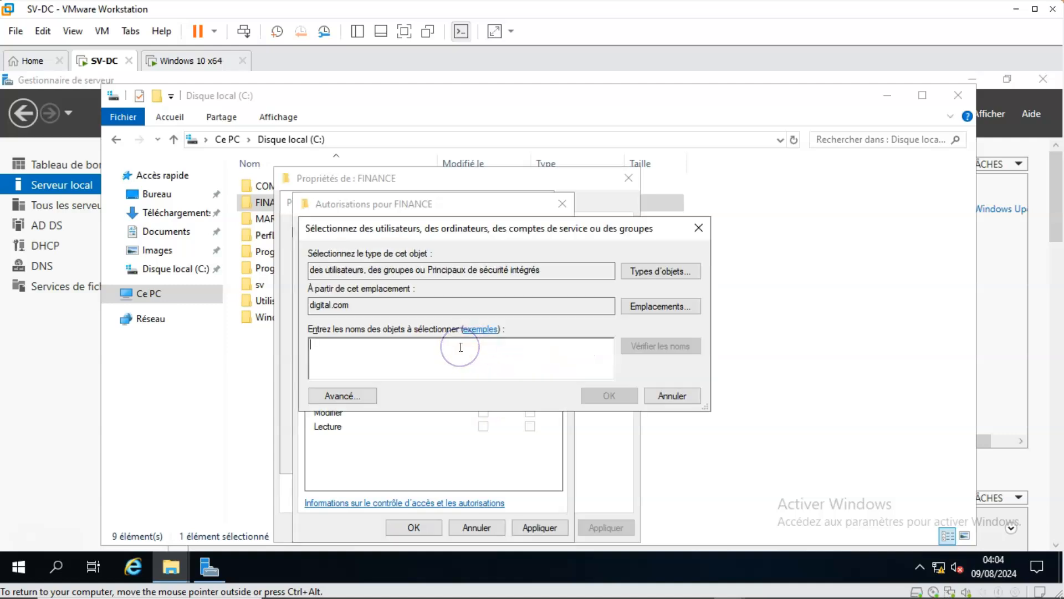
{"action": "type", "text": "gp"}
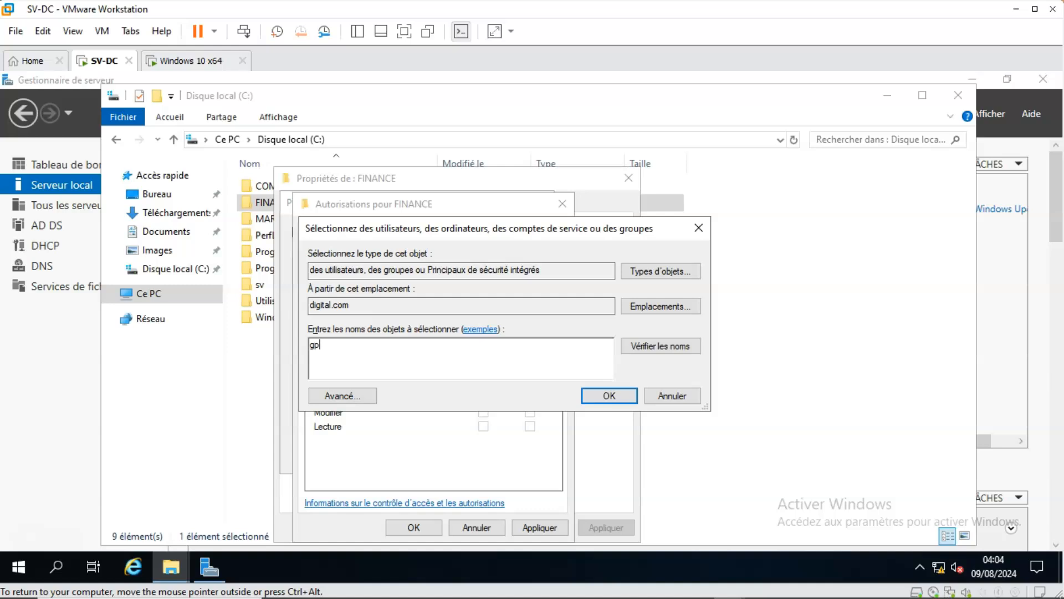
{"action": "left_click", "coordinate": [649, 349]}
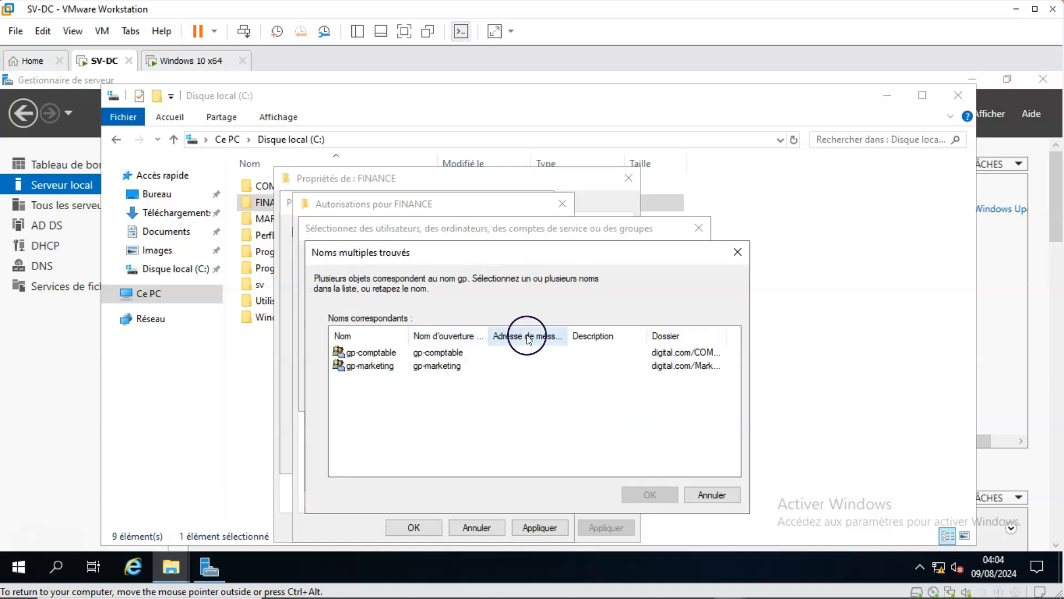
{"action": "left_click", "coordinate": [700, 492]}
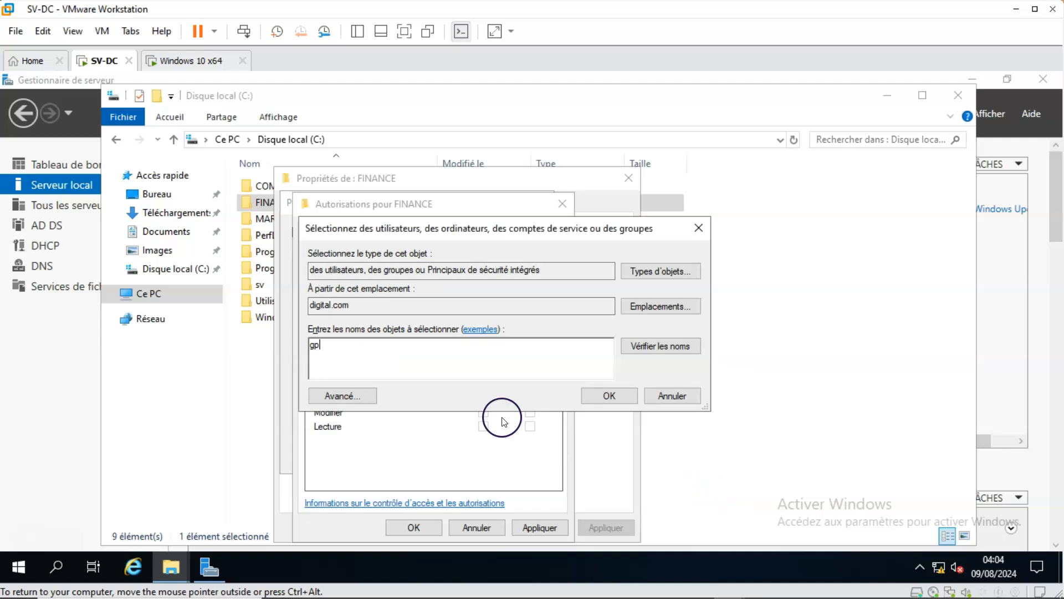
Add the finance group to the FINANCE folder's share permissions, finding it by checking names that start with fi.
{"action": "key", "text": "BackSpace"}
{"action": "key", "text": "BackSpace"}
{"action": "type", "text": "fi"}
{"action": "left_click", "coordinate": [646, 345]}
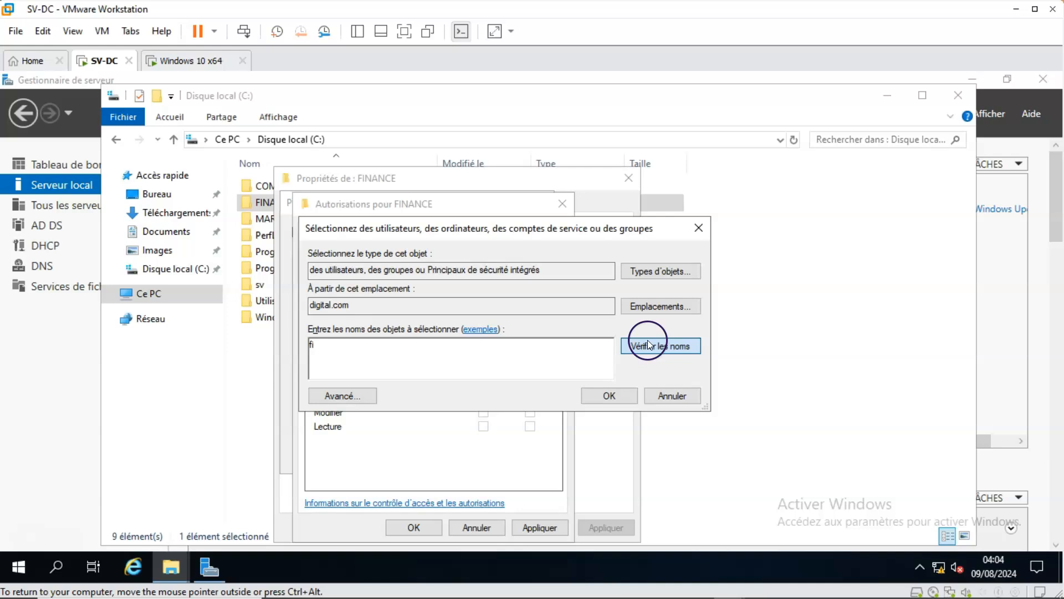
{"action": "left_click", "coordinate": [610, 396]}
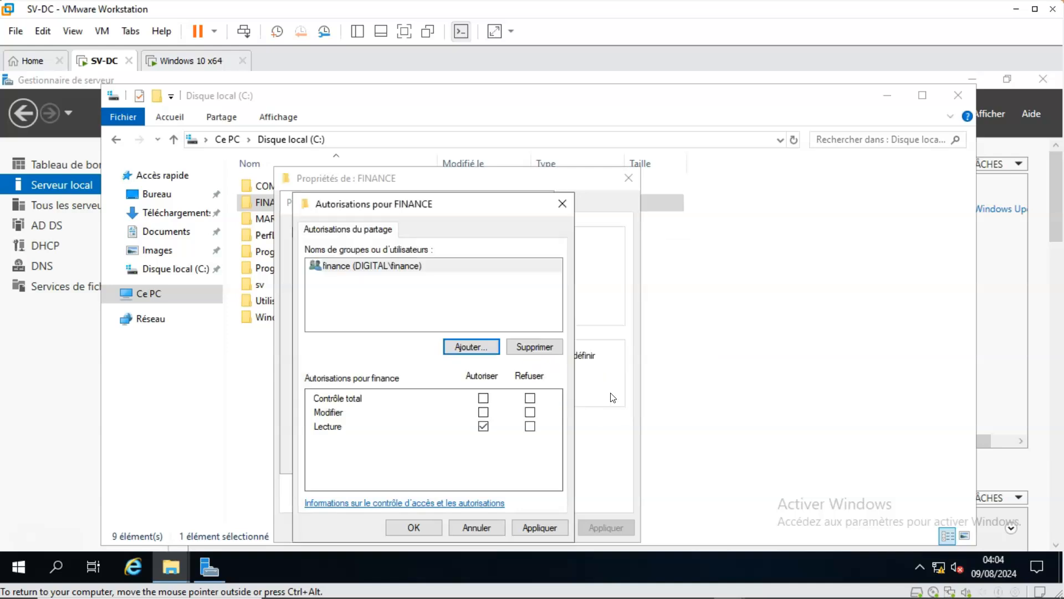
Allow the finance group Contrôle total on the FINANCE share, apply it and close the advanced sharing settings.
{"action": "left_click", "coordinate": [483, 399]}
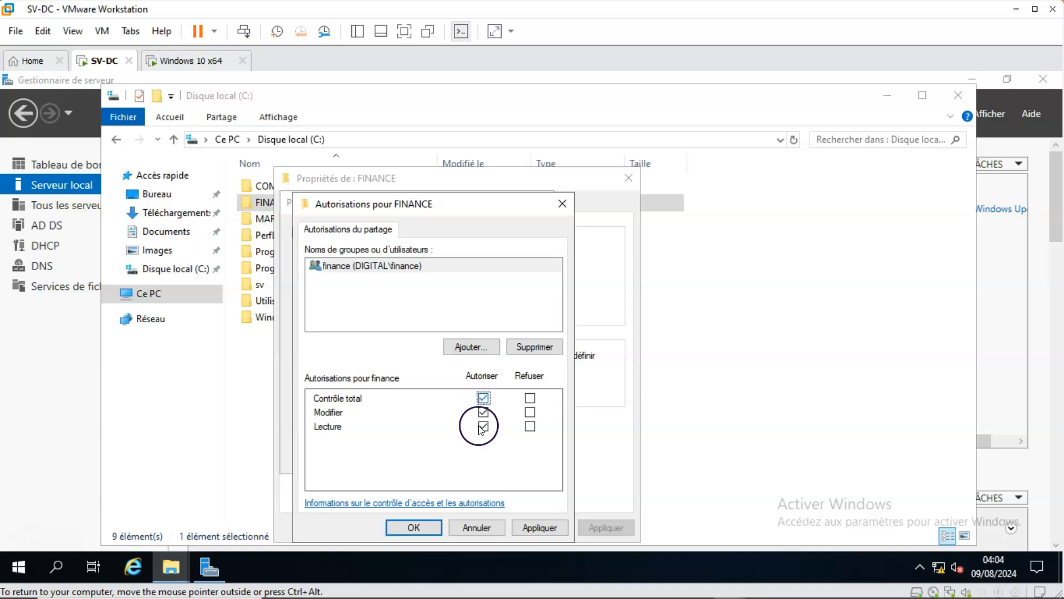
{"action": "left_click", "coordinate": [537, 528]}
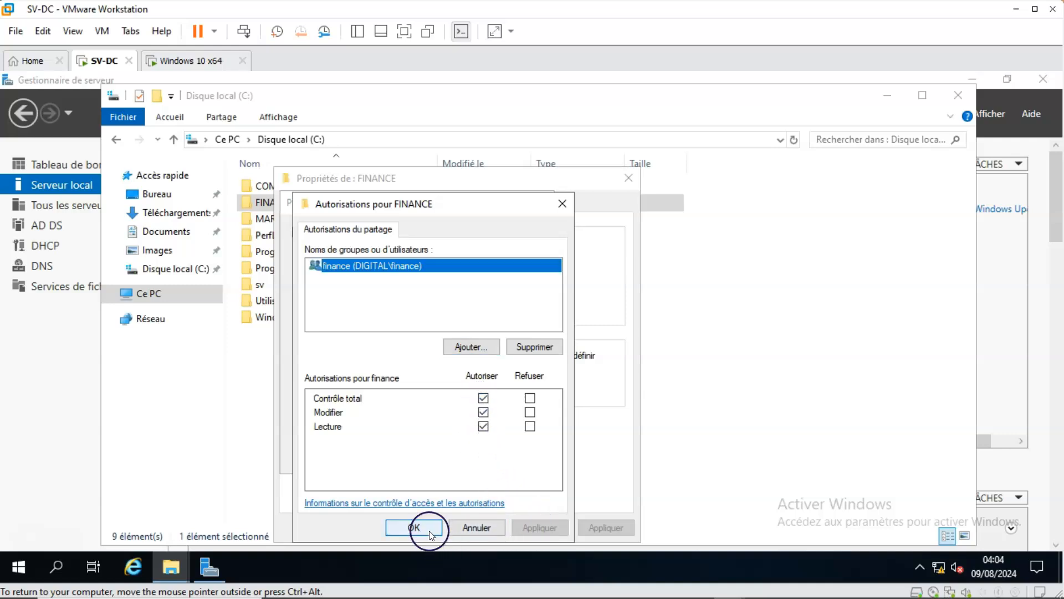
{"action": "left_click", "coordinate": [429, 528]}
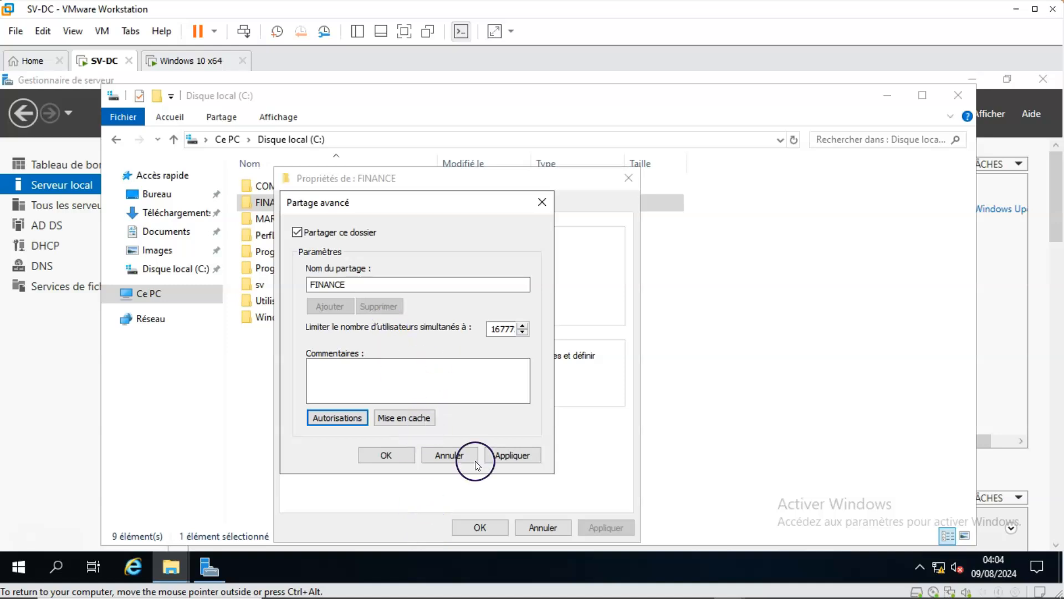
{"action": "left_click", "coordinate": [518, 456]}
{"action": "left_click", "coordinate": [392, 453]}
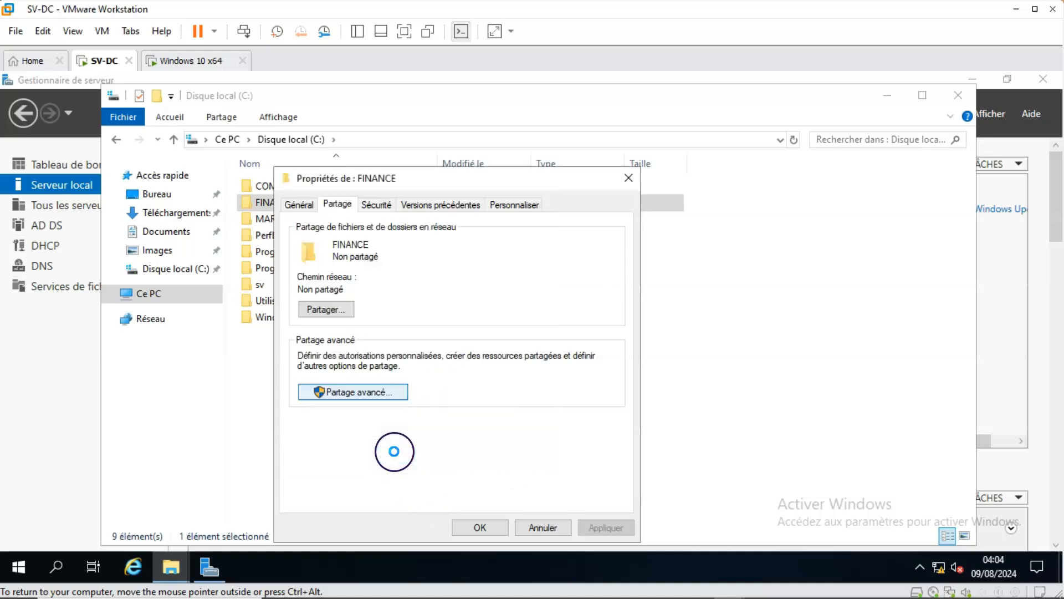
Disable inheritance in the FINANCE folder's advanced security settings, converting the inherited permissions into explicit ones.
{"action": "left_click", "coordinate": [377, 205]}
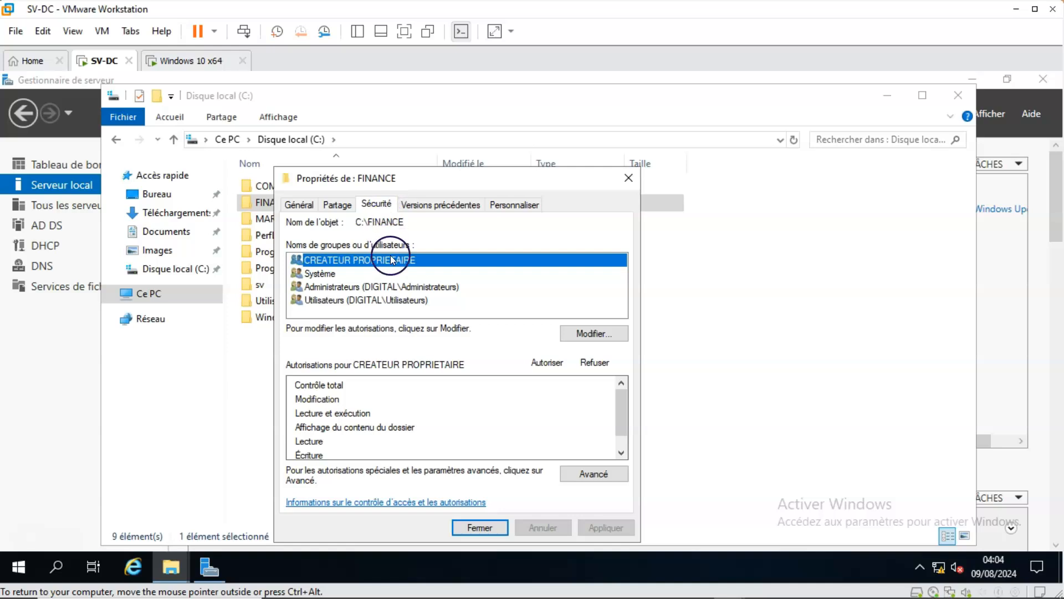
{"action": "left_click", "coordinate": [592, 475]}
{"action": "left_click", "coordinate": [280, 442]}
{"action": "left_click", "coordinate": [401, 299]}
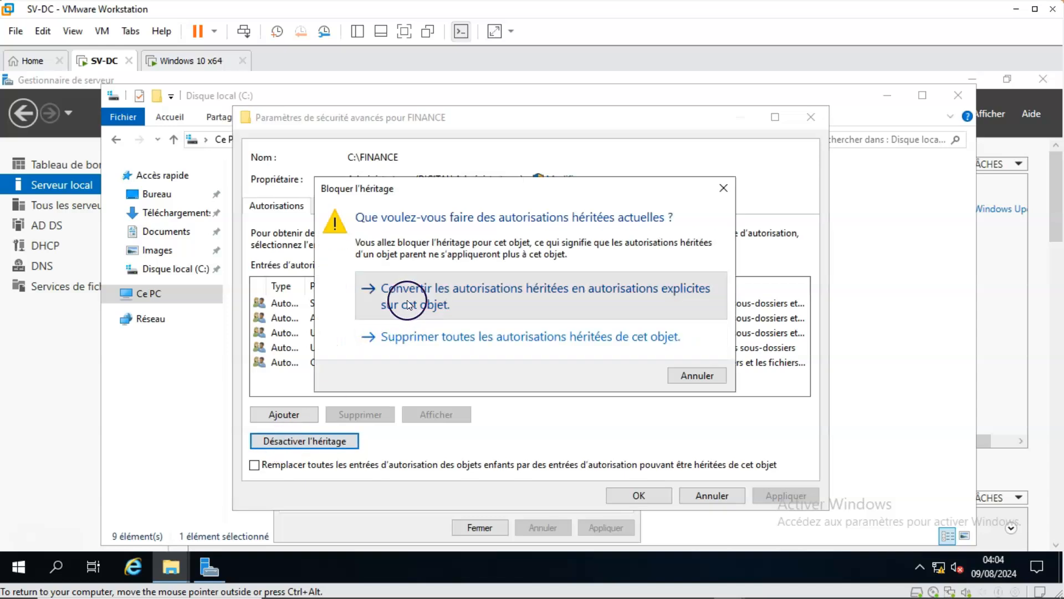
Remove the Système, both Utilisateurs and the CREATEUR PROPRIETAIRE entries from FINANCE's advanced security settings, then apply and close them.
{"action": "left_click", "coordinate": [337, 305]}
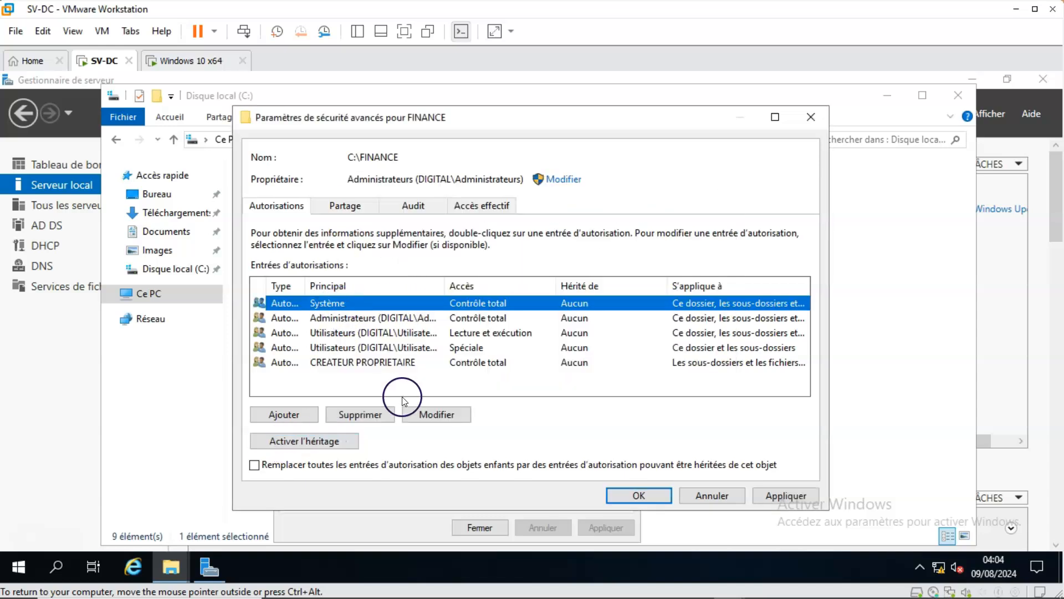
{"action": "left_click", "coordinate": [380, 415]}
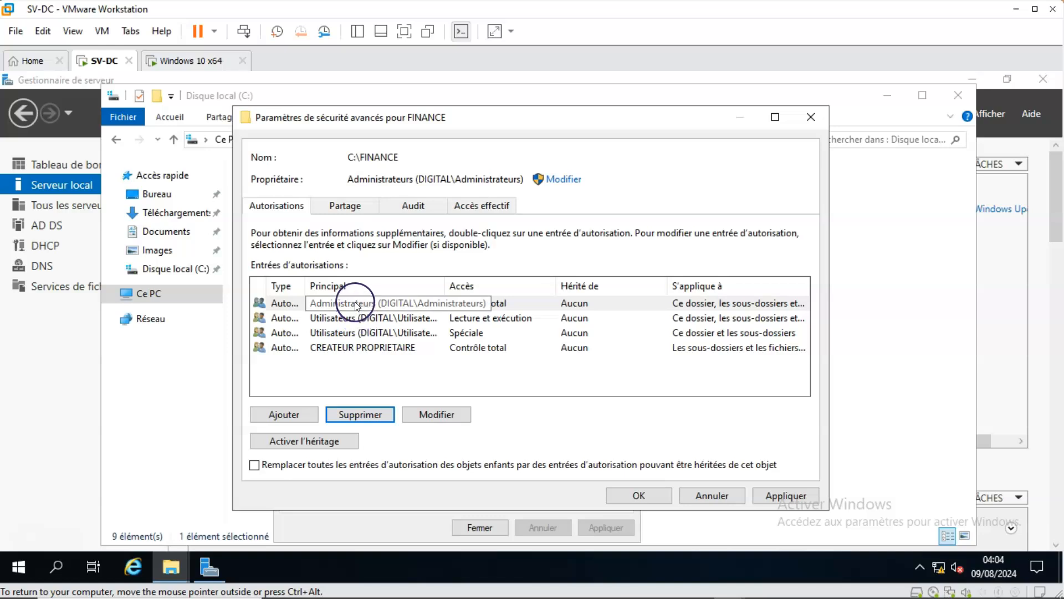
{"action": "left_click", "coordinate": [351, 317]}
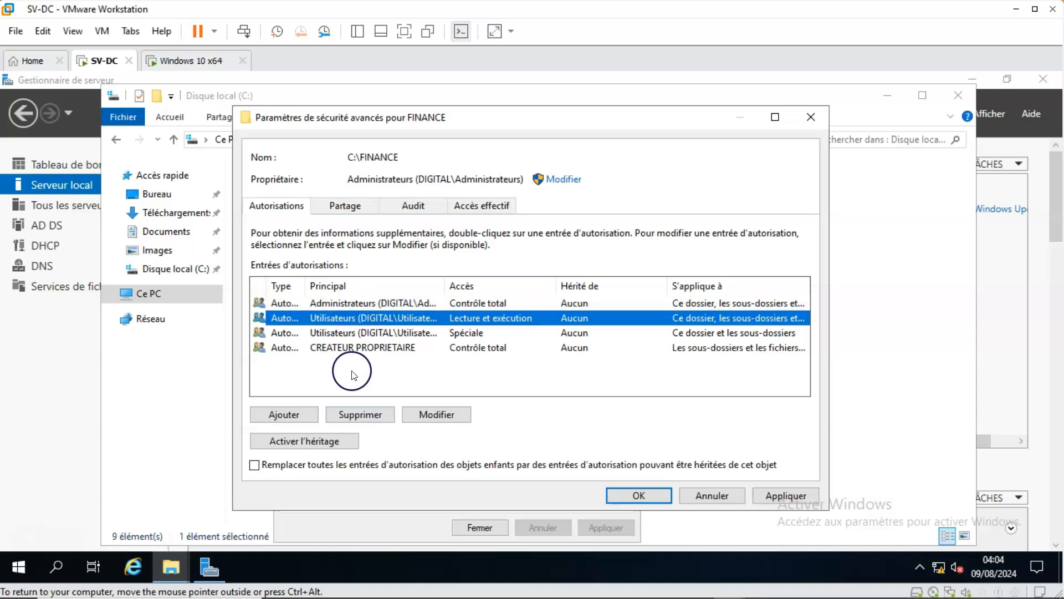
{"action": "left_click", "coordinate": [358, 418]}
{"action": "left_click", "coordinate": [357, 316]}
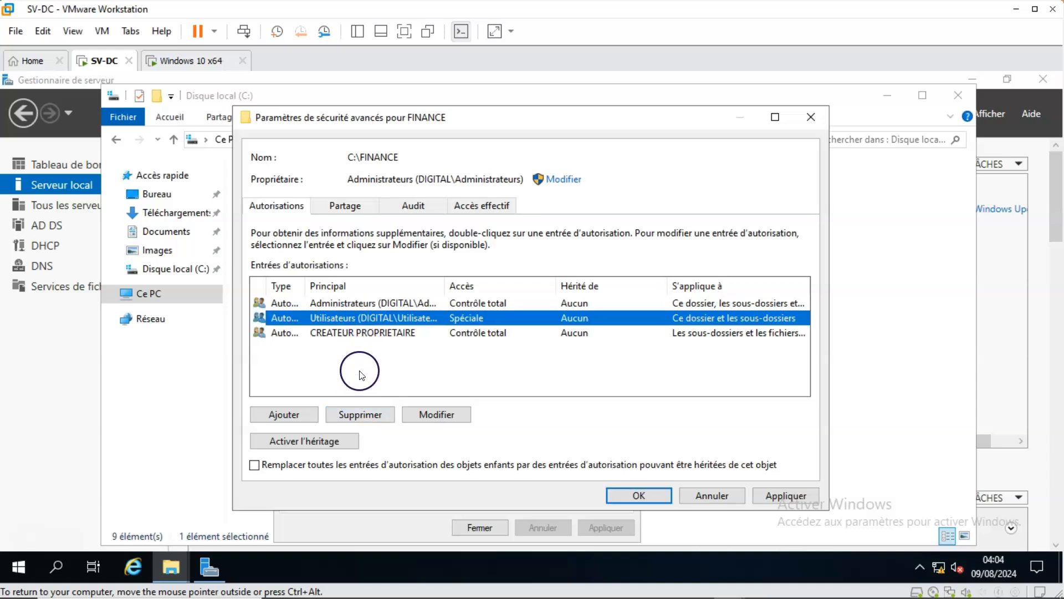
{"action": "left_click", "coordinate": [358, 414]}
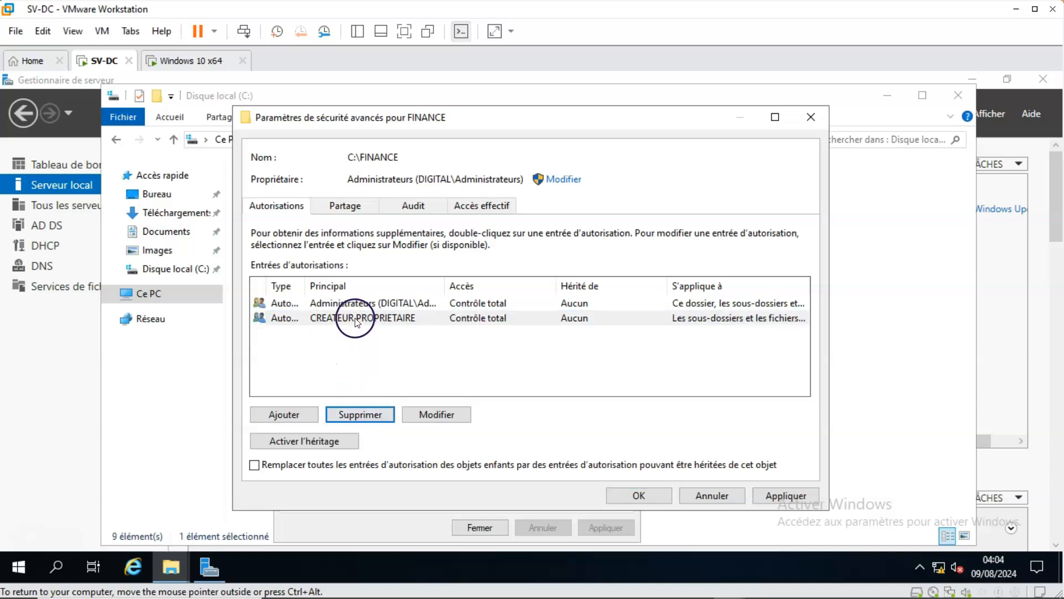
{"action": "left_click", "coordinate": [356, 317]}
{"action": "left_click", "coordinate": [360, 415]}
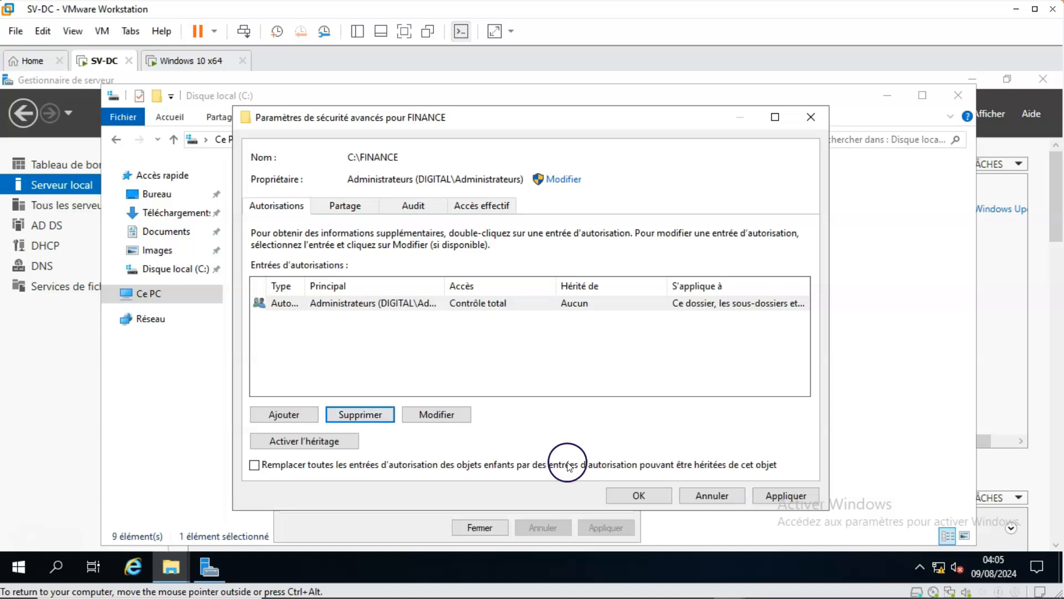
{"action": "left_click", "coordinate": [788, 496]}
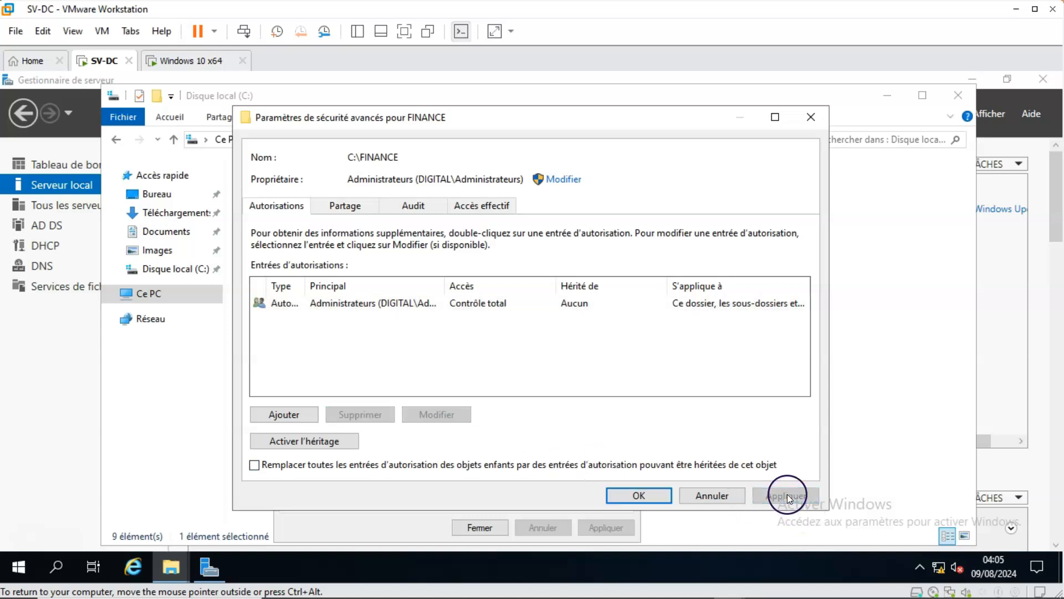
{"action": "left_click", "coordinate": [639, 495]}
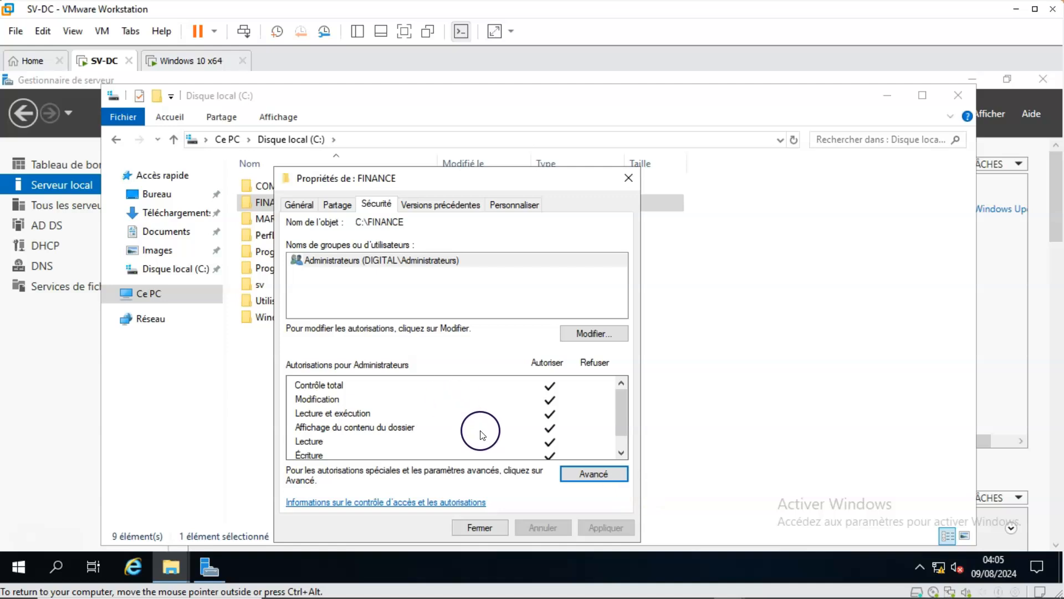
Add the finance group to the FINANCE folder's security permissions, finding it by checking names that start with fin.
{"action": "left_click", "coordinate": [592, 335]}
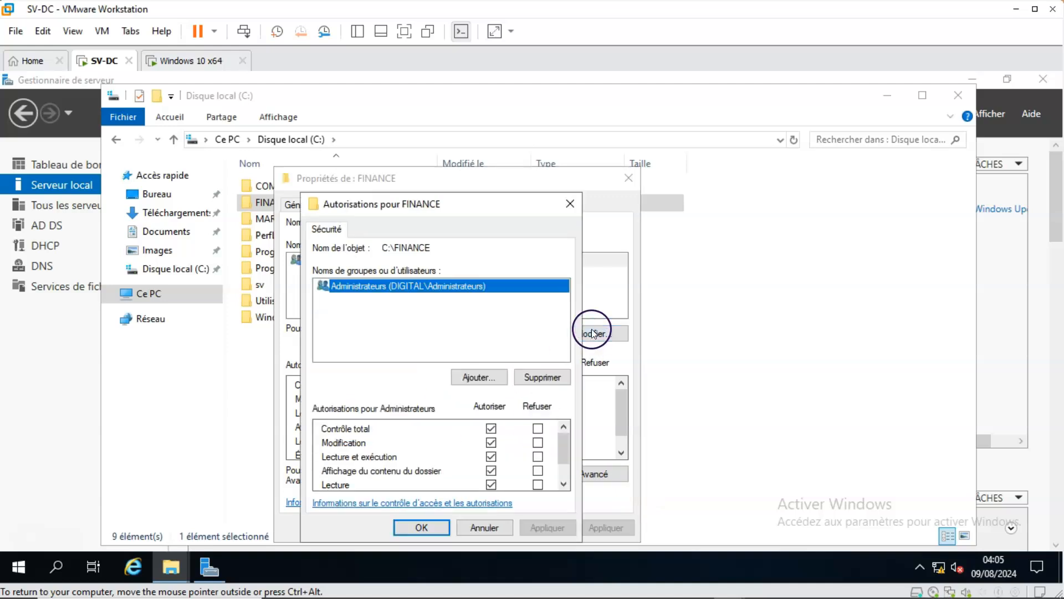
{"action": "left_click", "coordinate": [480, 377]}
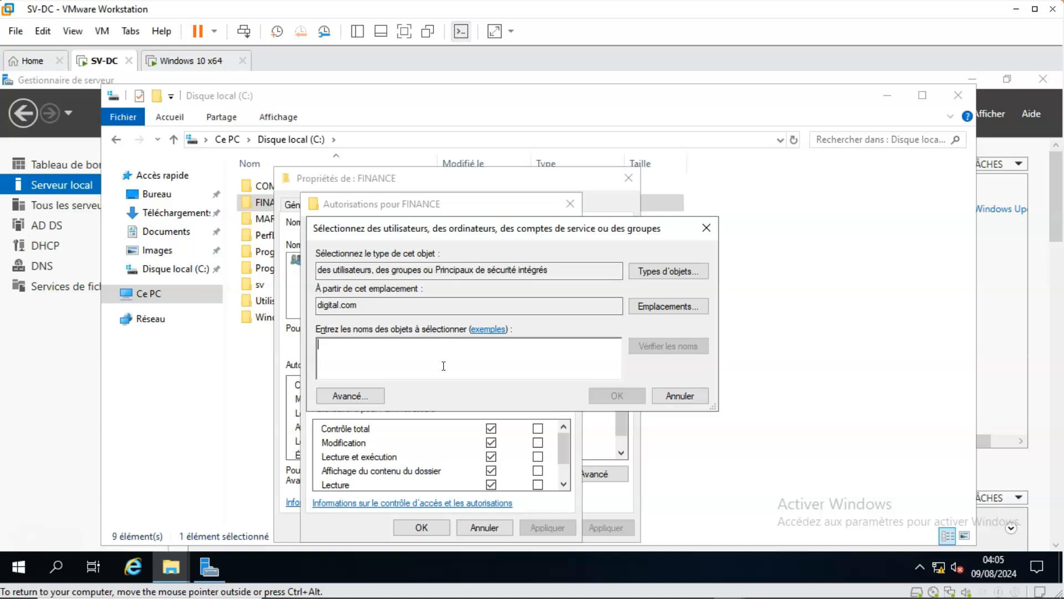
{"action": "type", "text": "fi"}
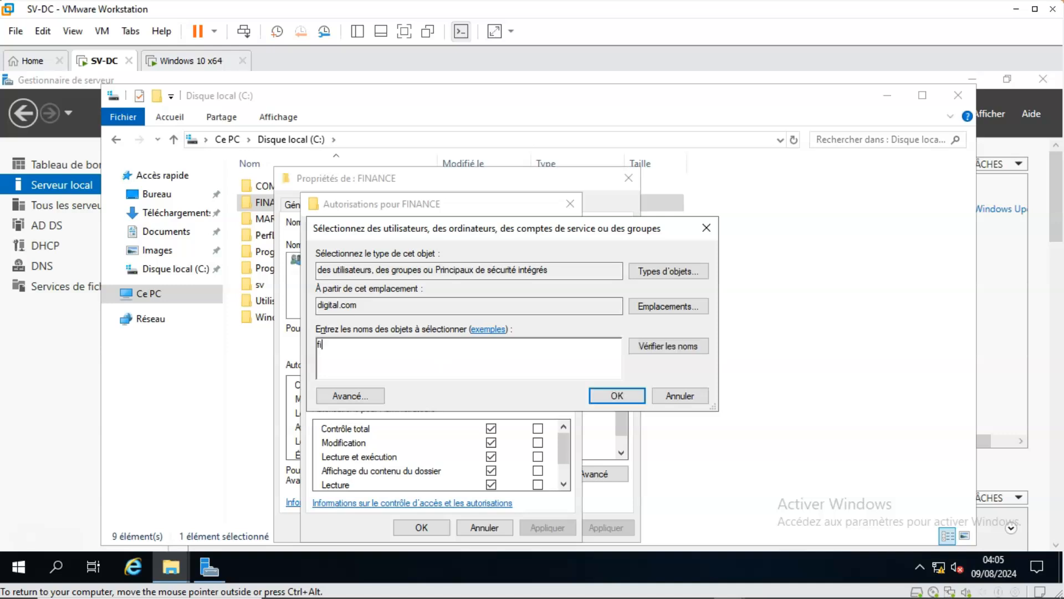
{"action": "type", "text": "n"}
{"action": "left_click", "coordinate": [662, 344]}
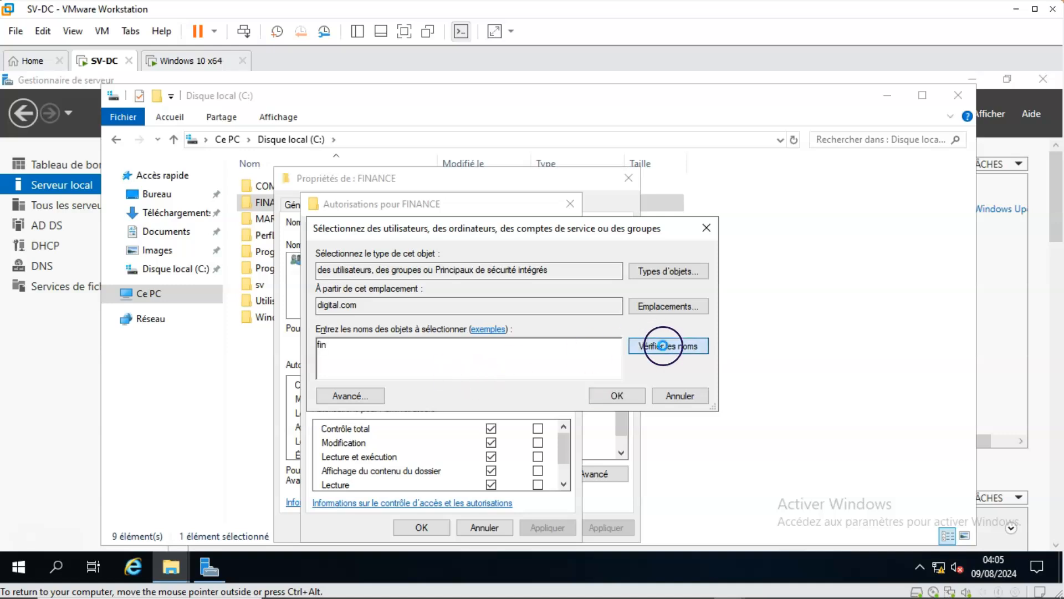
{"action": "left_click", "coordinate": [613, 394]}
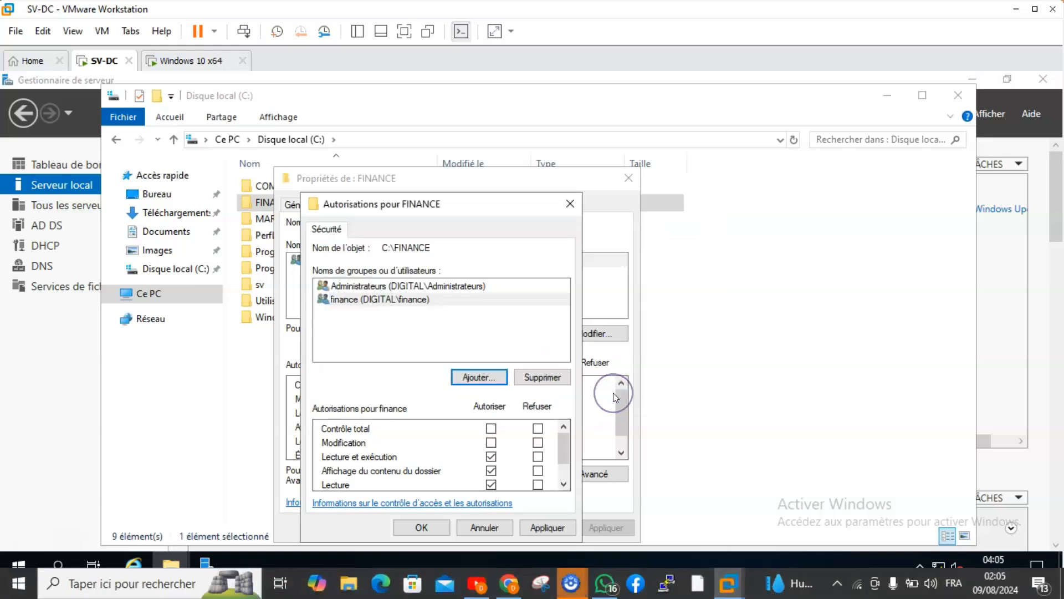
Allow the finance group the Modification permission on the FINANCE folder, apply it and close the folder's properties.
{"action": "left_click", "coordinate": [491, 443]}
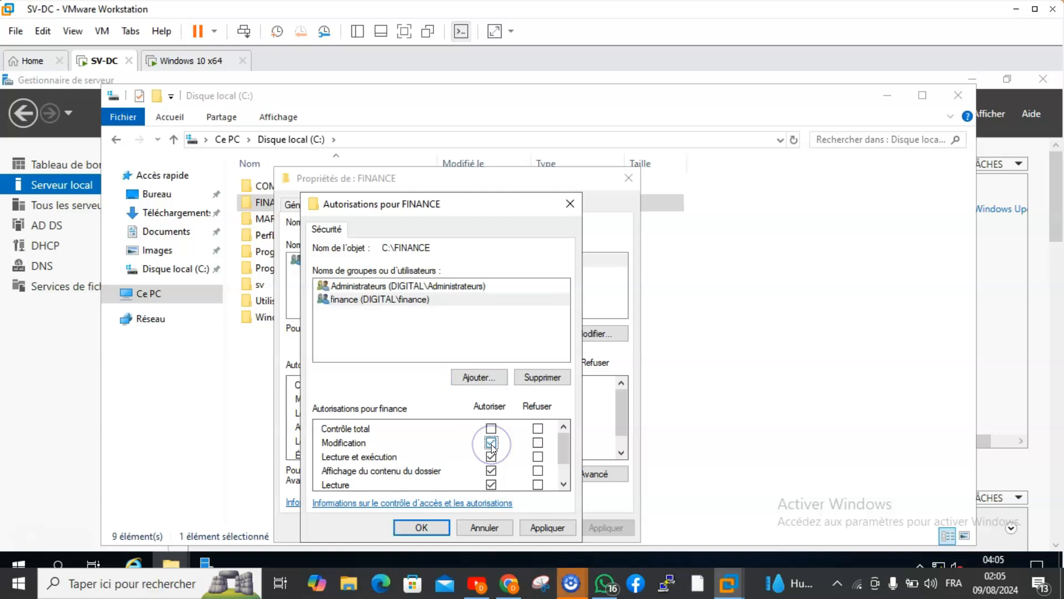
{"action": "left_click", "coordinate": [538, 527]}
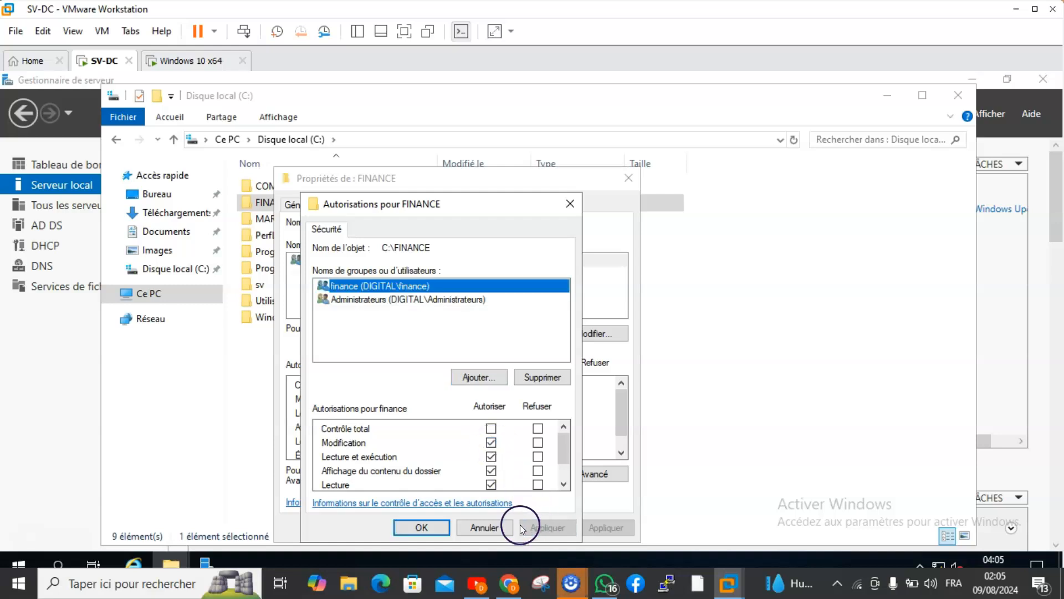
{"action": "left_click", "coordinate": [424, 527]}
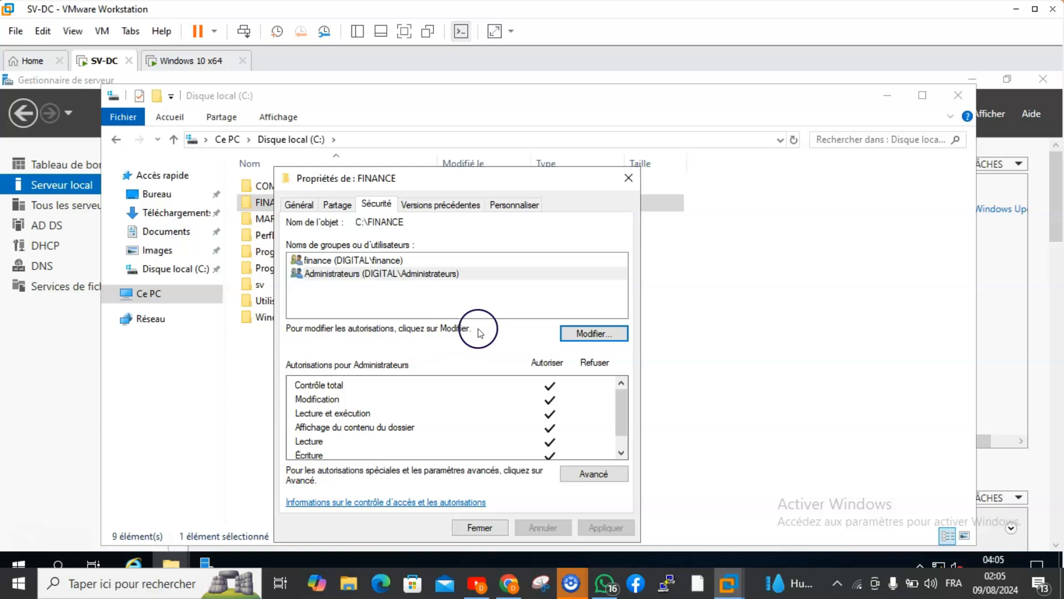
{"action": "left_click", "coordinate": [472, 528]}
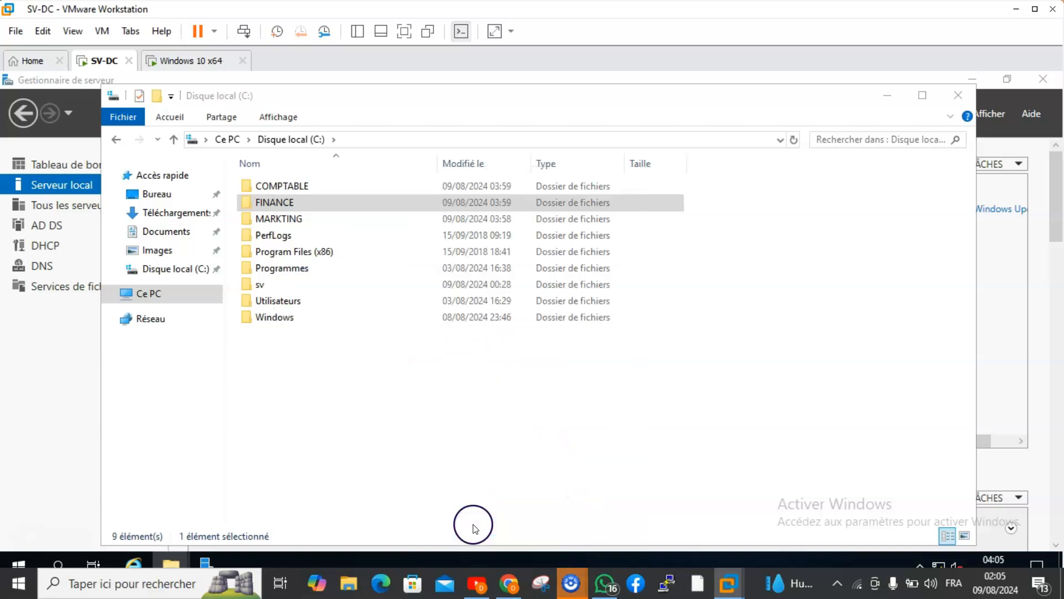
Share the MARKTING folder through advanced sharing and remove Tout le monde from its share permissions.
{"action": "right_click", "coordinate": [275, 220]}
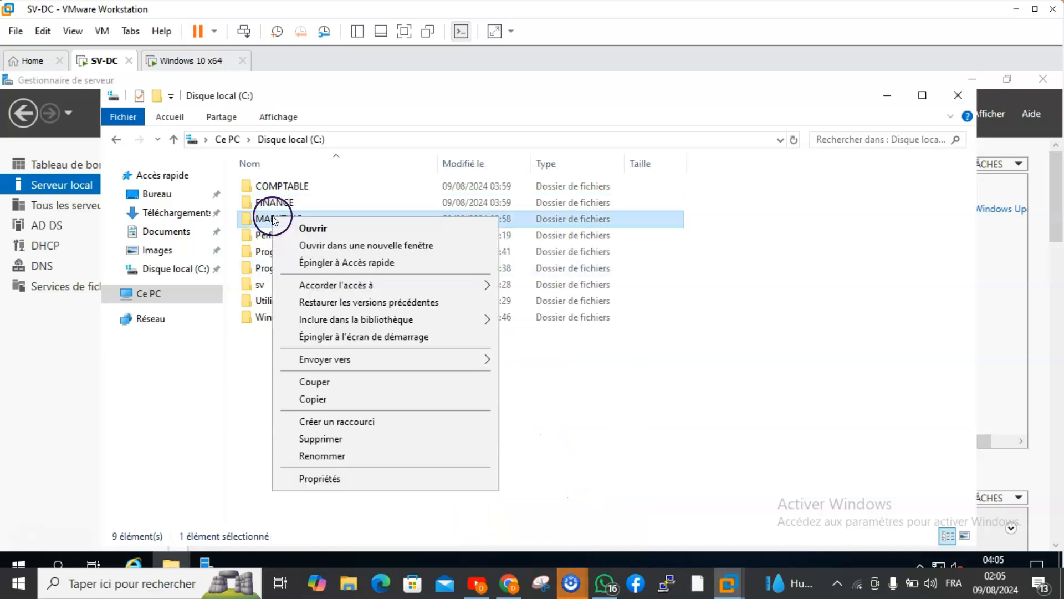
{"action": "left_click", "coordinate": [329, 478]}
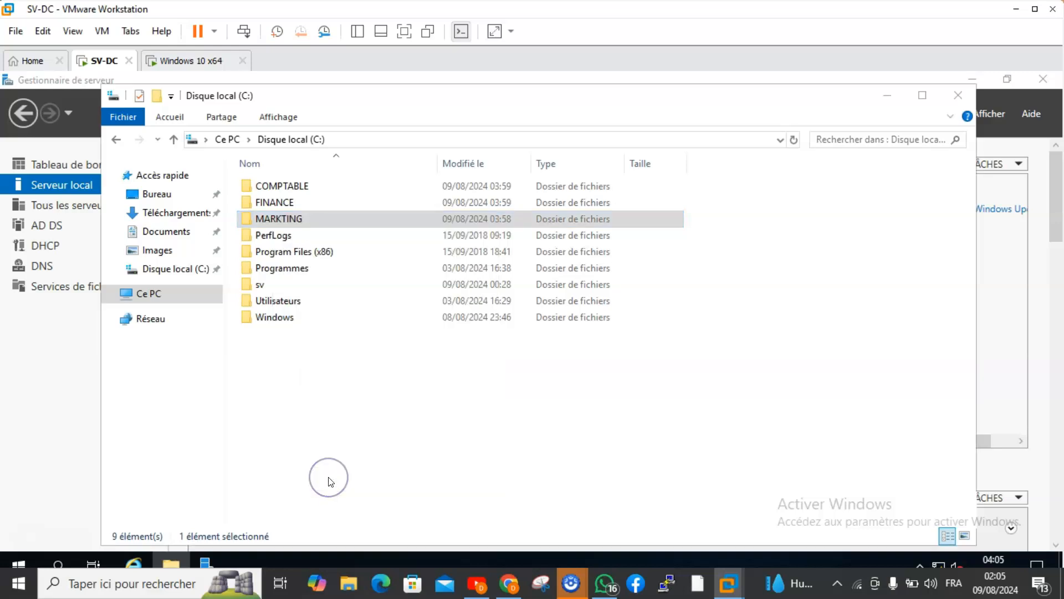
{"action": "left_click", "coordinate": [344, 205]}
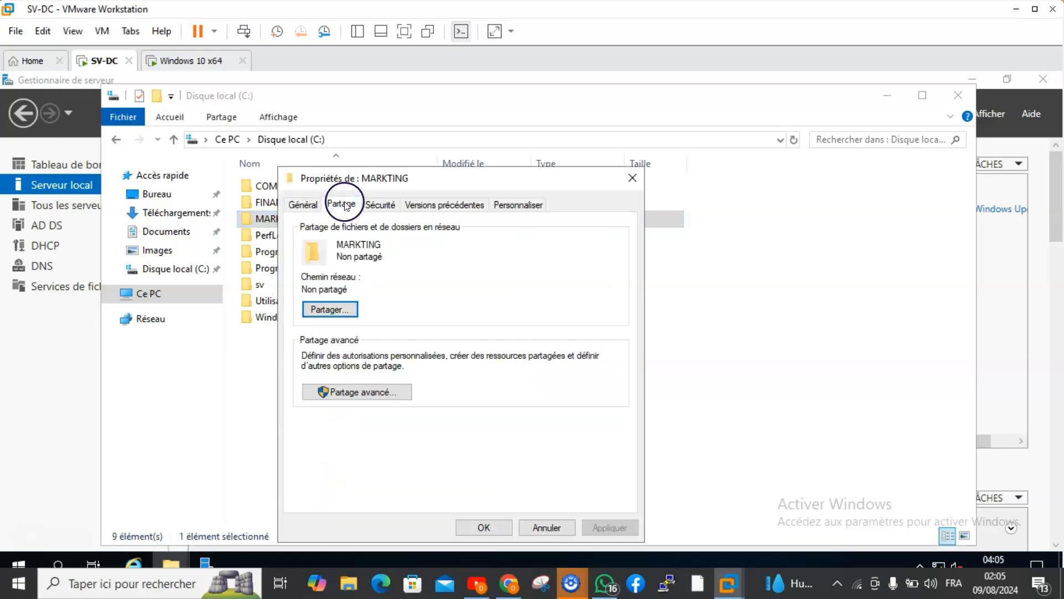
{"action": "left_click", "coordinate": [346, 391]}
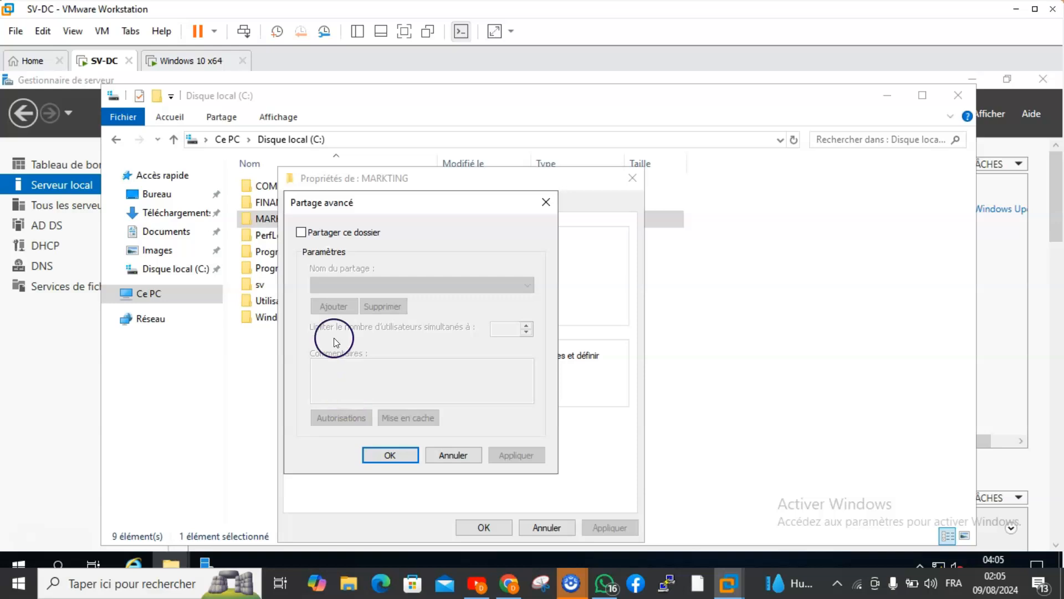
{"action": "left_click", "coordinate": [301, 232]}
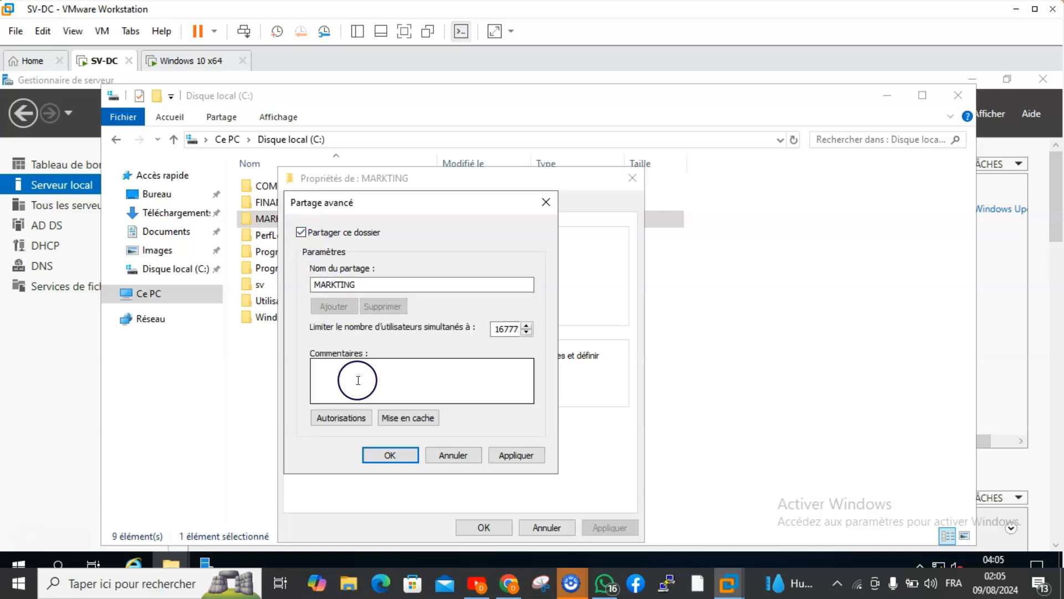
{"action": "left_click", "coordinate": [338, 417]}
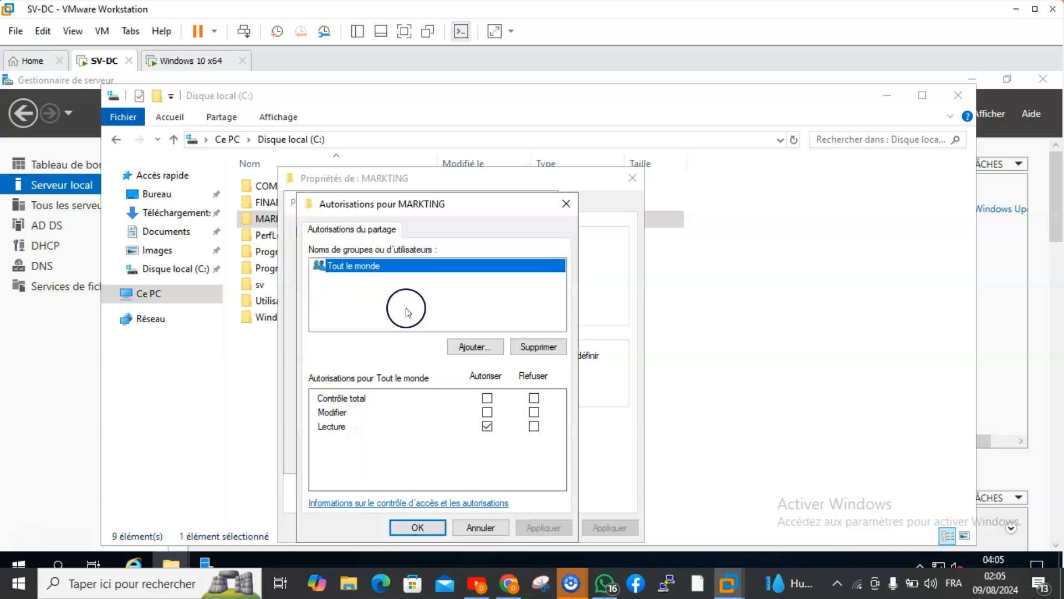
{"action": "left_click", "coordinate": [537, 347]}
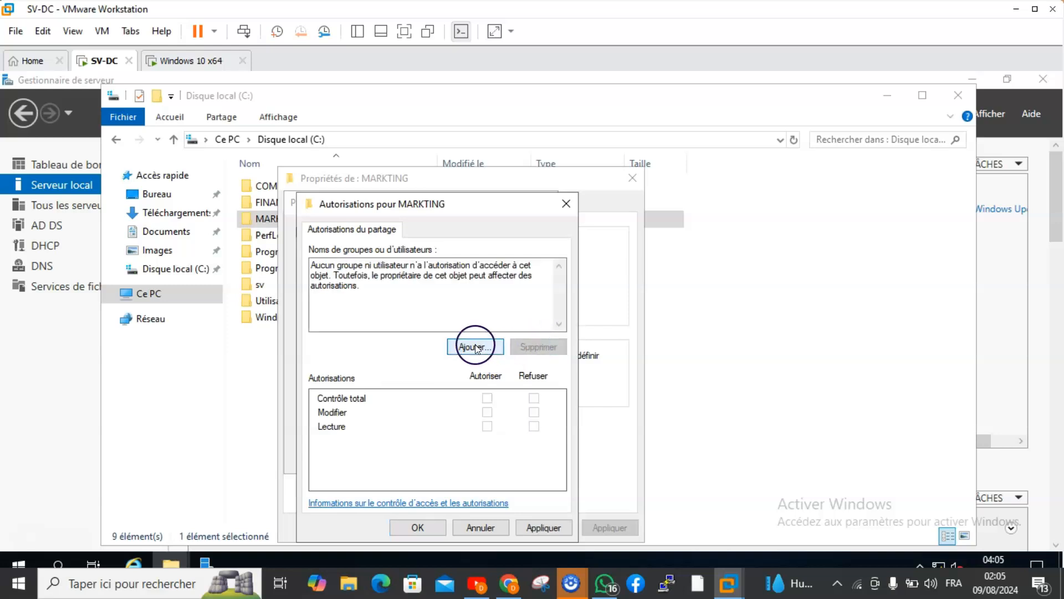
Add the gp-marketing group to MARKTING's share permissions, finding it by checking names that start with gp.
{"action": "left_click", "coordinate": [491, 358]}
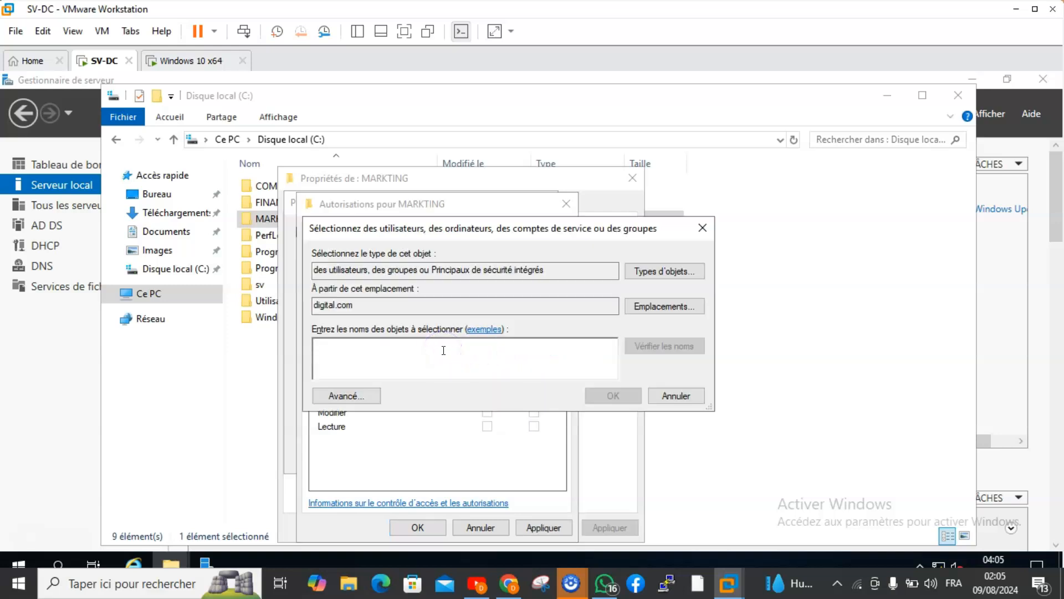
{"action": "type", "text": "gp"}
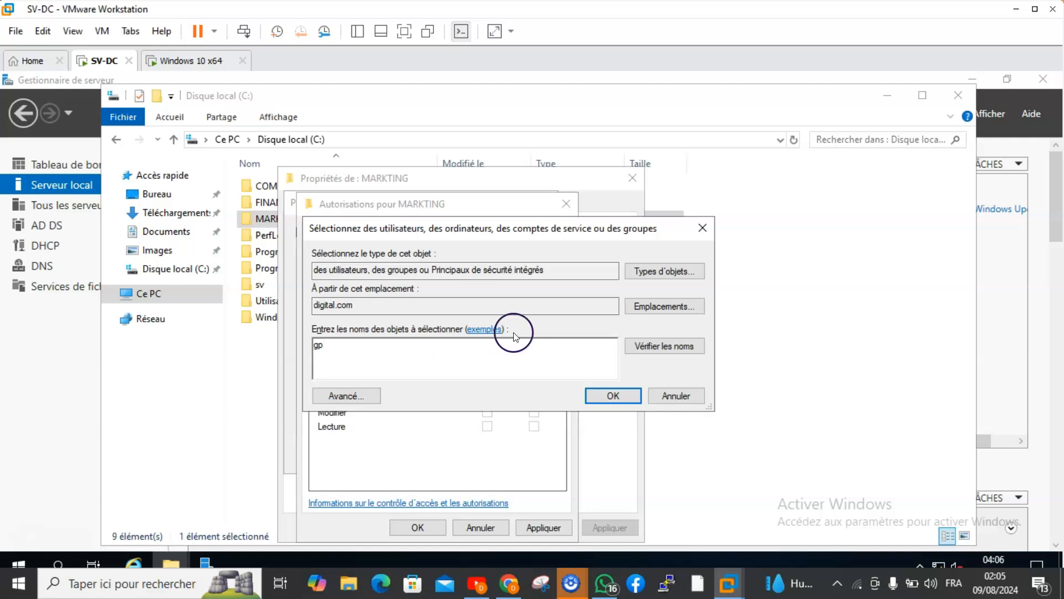
{"action": "left_click", "coordinate": [637, 348]}
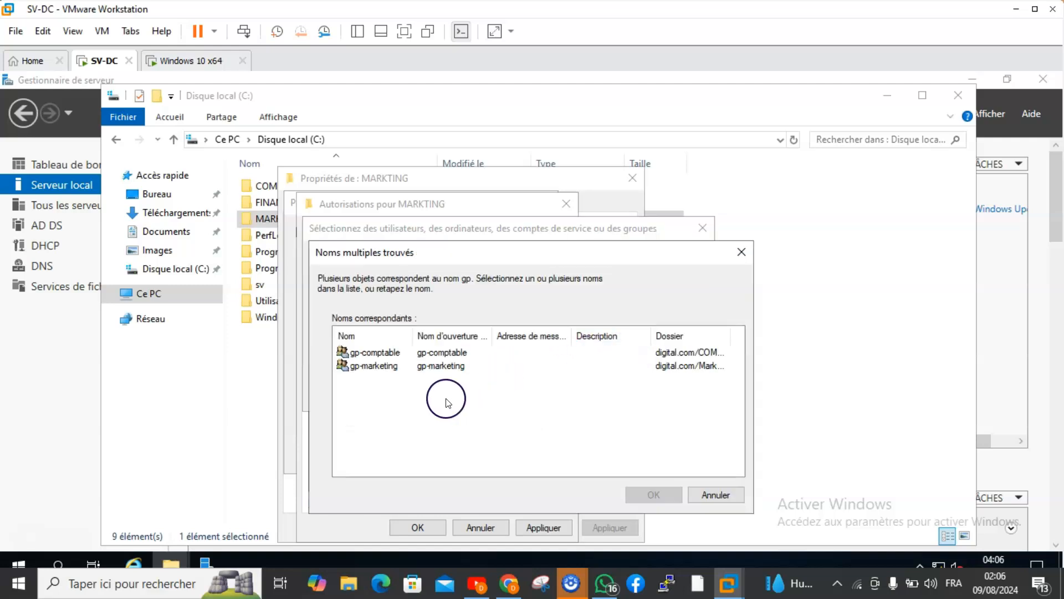
{"action": "left_click", "coordinate": [398, 367]}
{"action": "left_click", "coordinate": [653, 493]}
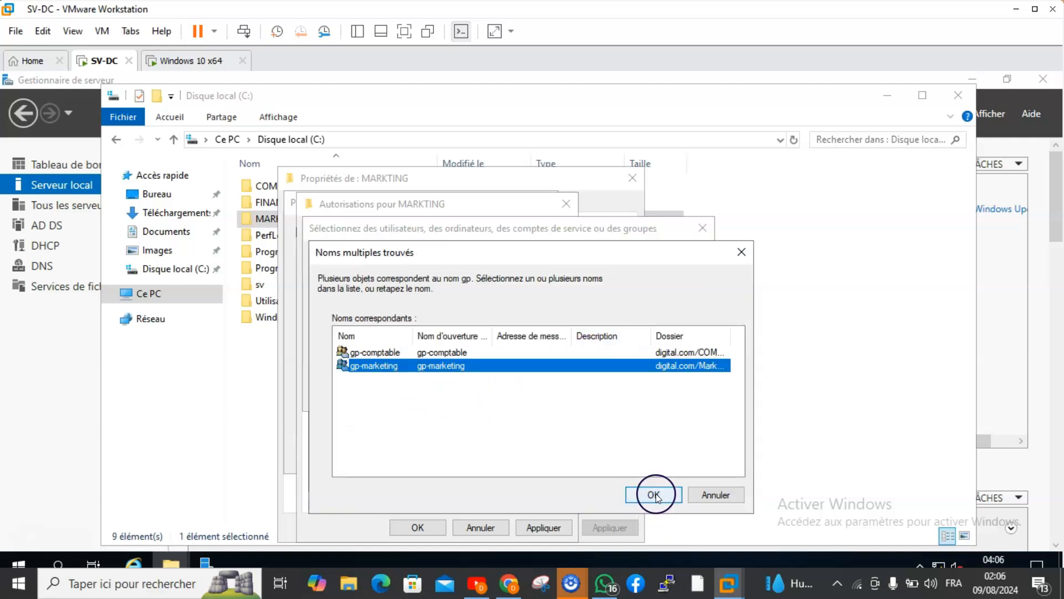
{"action": "left_click", "coordinate": [613, 395]}
Allow gp-marketing Contrôle total on the MARKTING share, then apply and close the advanced sharing settings.
{"action": "left_click", "coordinate": [486, 398]}
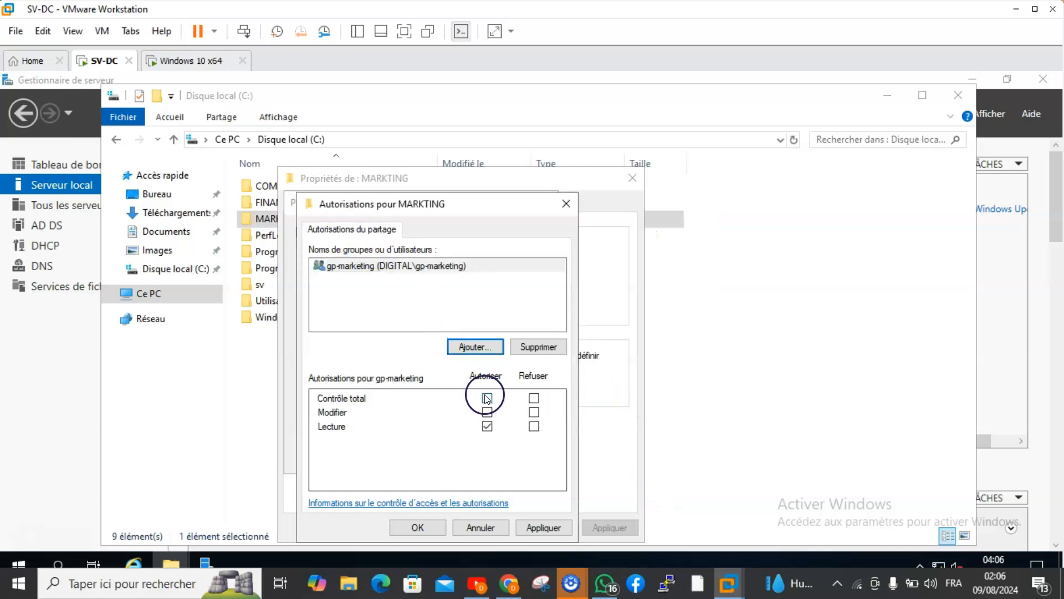
{"action": "left_click", "coordinate": [541, 521]}
{"action": "left_click", "coordinate": [435, 527]}
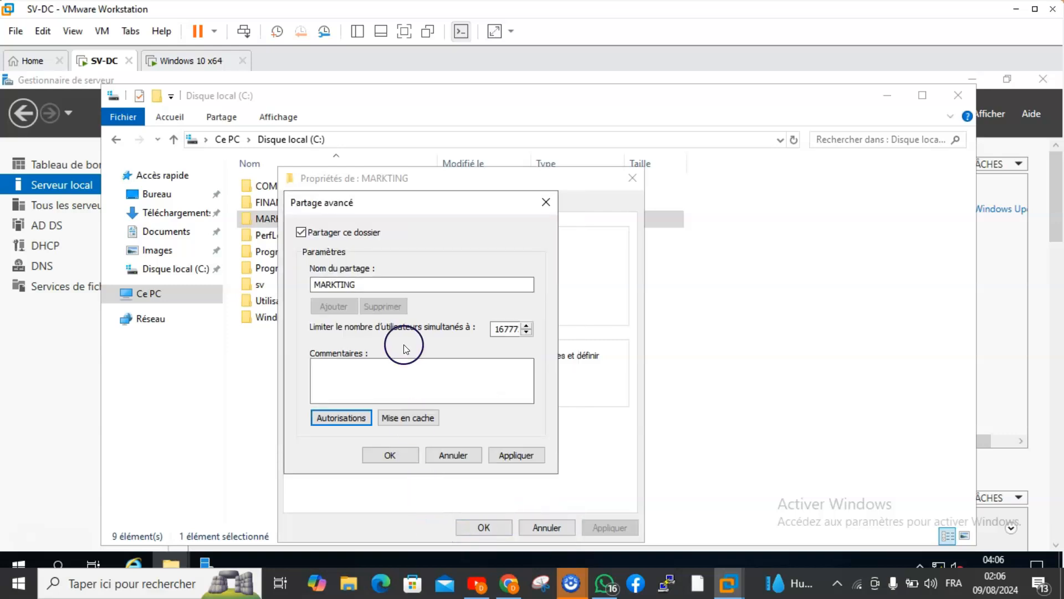
{"action": "left_click", "coordinate": [514, 455]}
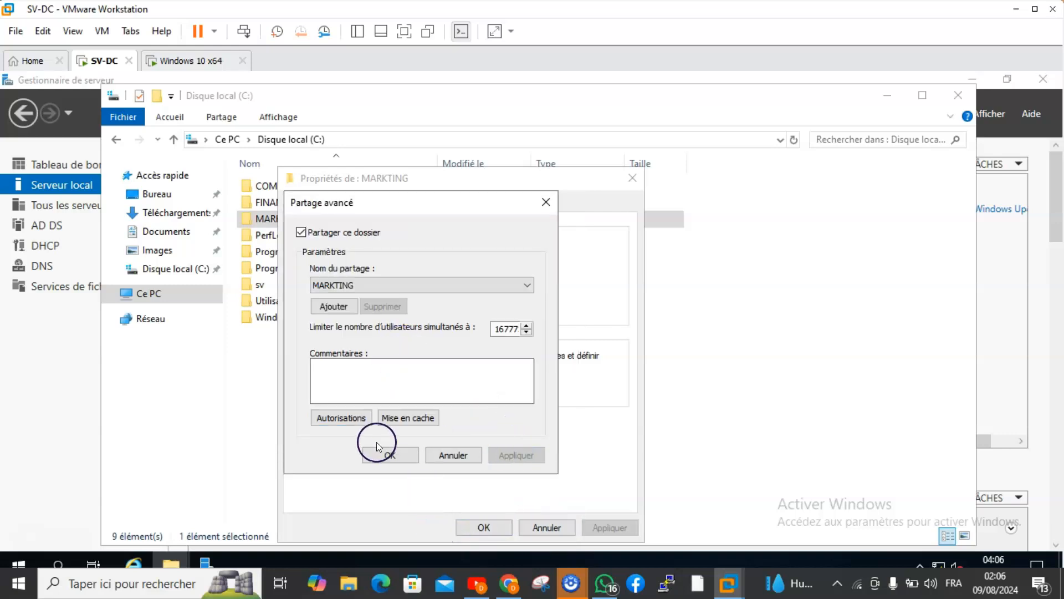
{"action": "left_click", "coordinate": [387, 452]}
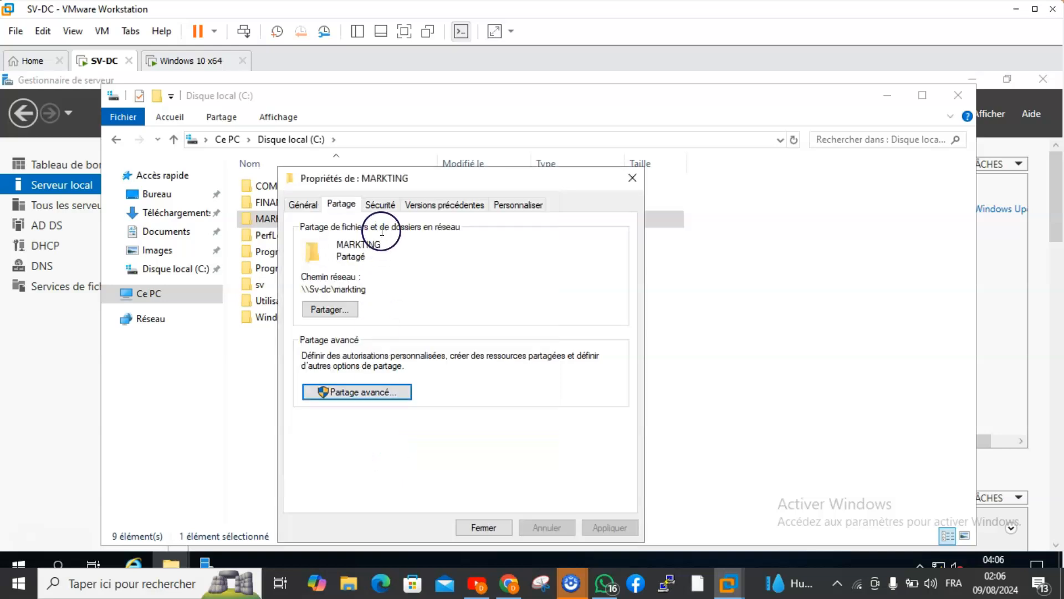
Disable inheritance in the MARKTING folder's advanced security settings, converting the inherited permissions into explicit ones.
{"action": "left_click", "coordinate": [390, 209]}
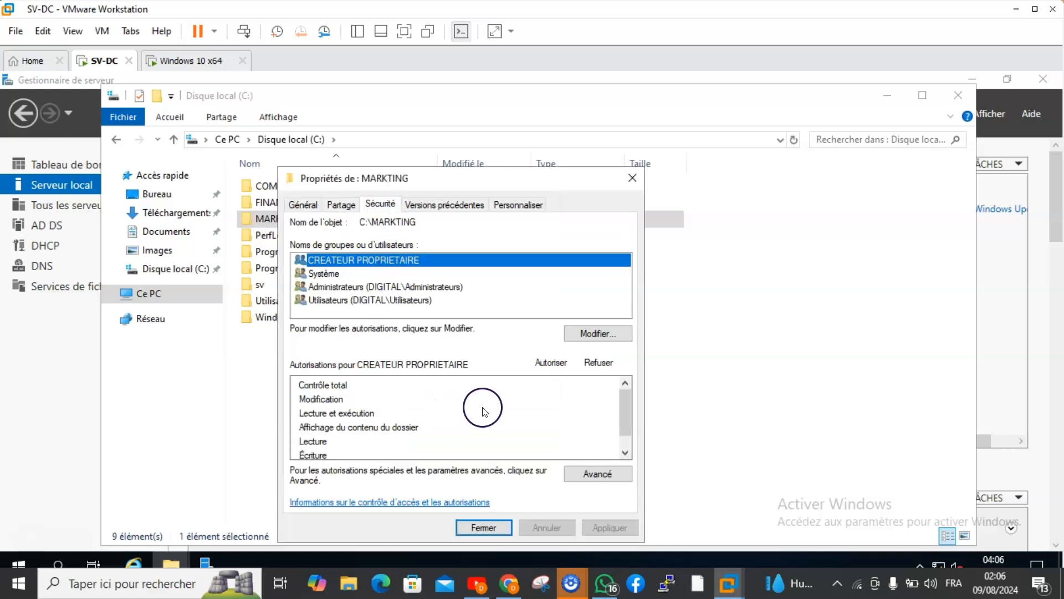
{"action": "left_click", "coordinate": [568, 475]}
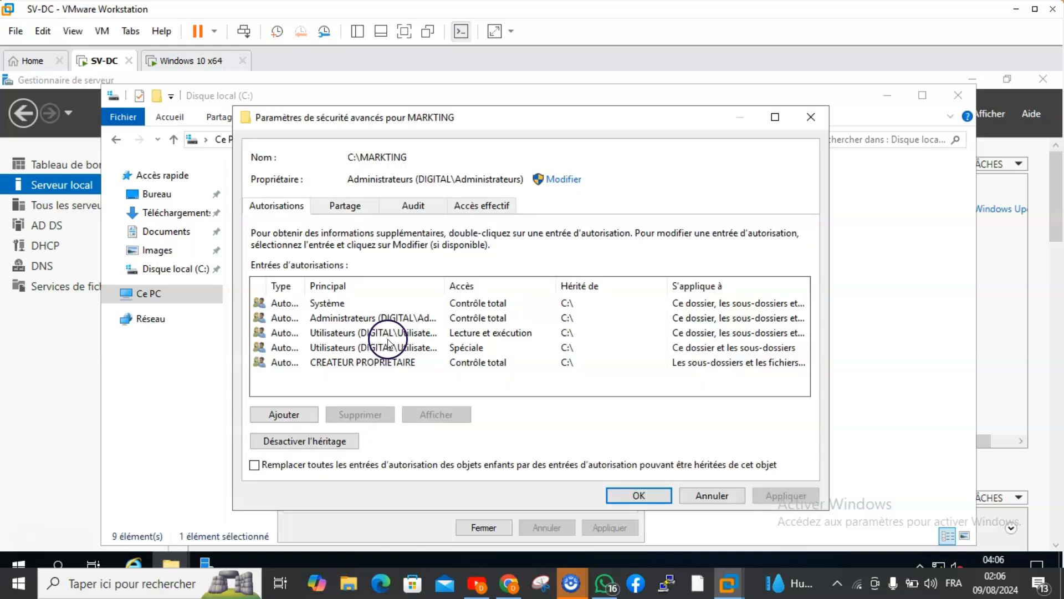
{"action": "left_click", "coordinate": [277, 441]}
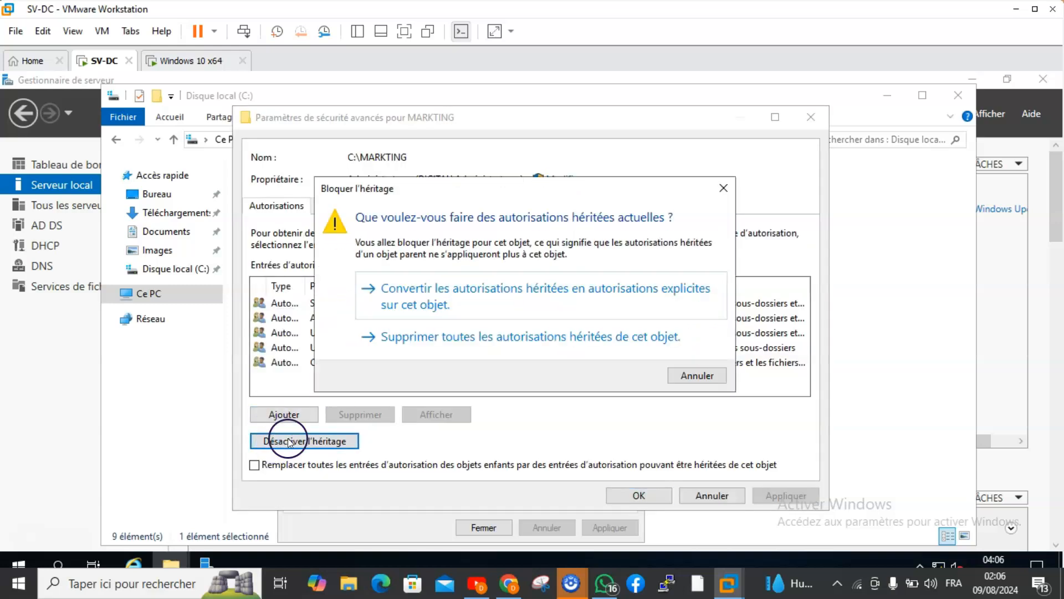
{"action": "left_click", "coordinate": [396, 294]}
Remove the Système, both Utilisateurs and the CREATEUR PROPRIETAIRE entries from MARKTING's advanced security settings, then apply and close them.
{"action": "left_click", "coordinate": [342, 306]}
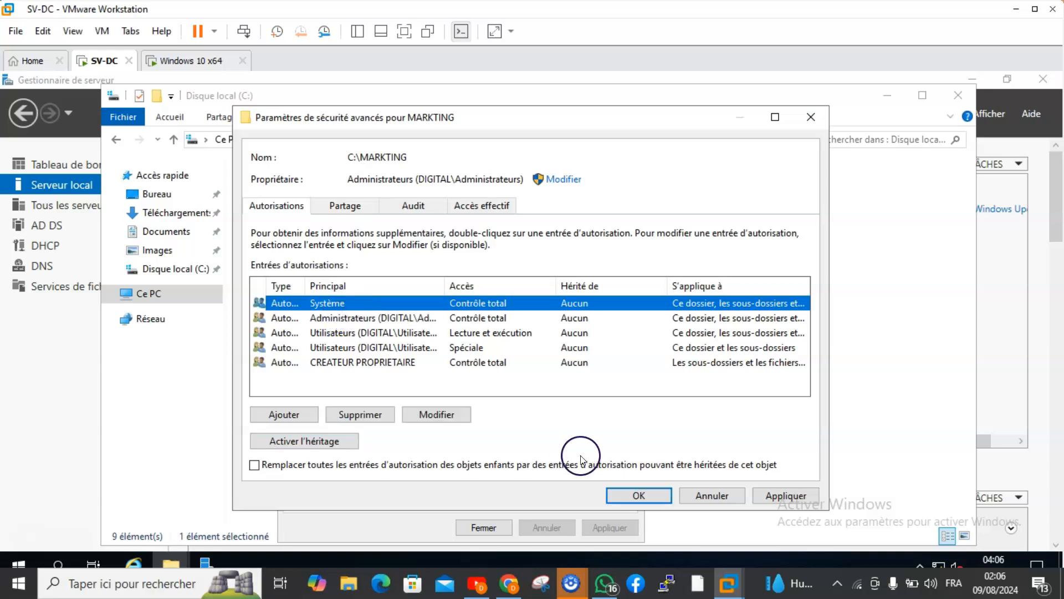
{"action": "left_click", "coordinate": [367, 413]}
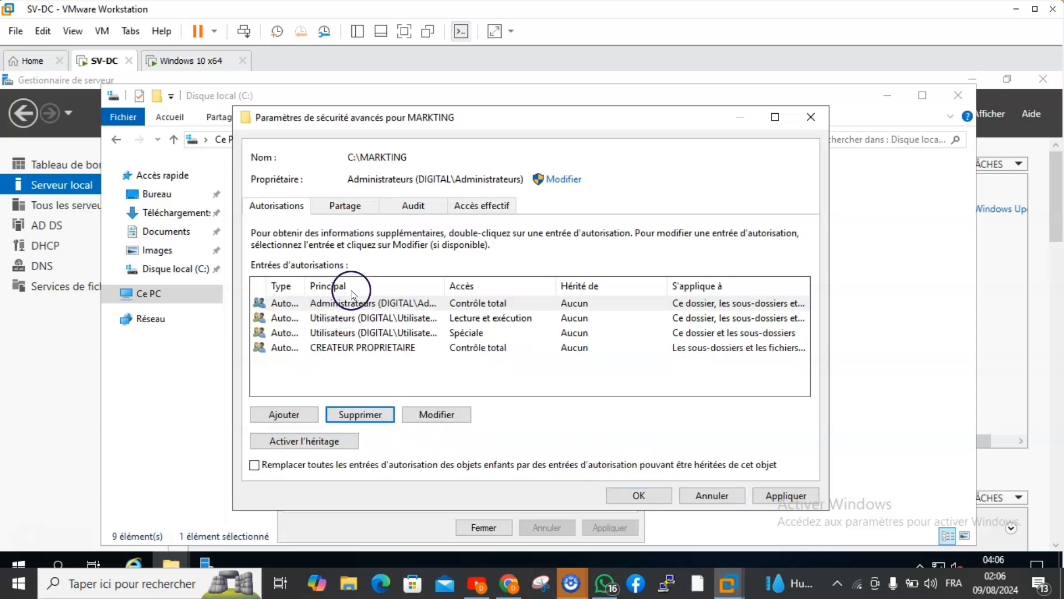
{"action": "left_click", "coordinate": [348, 318]}
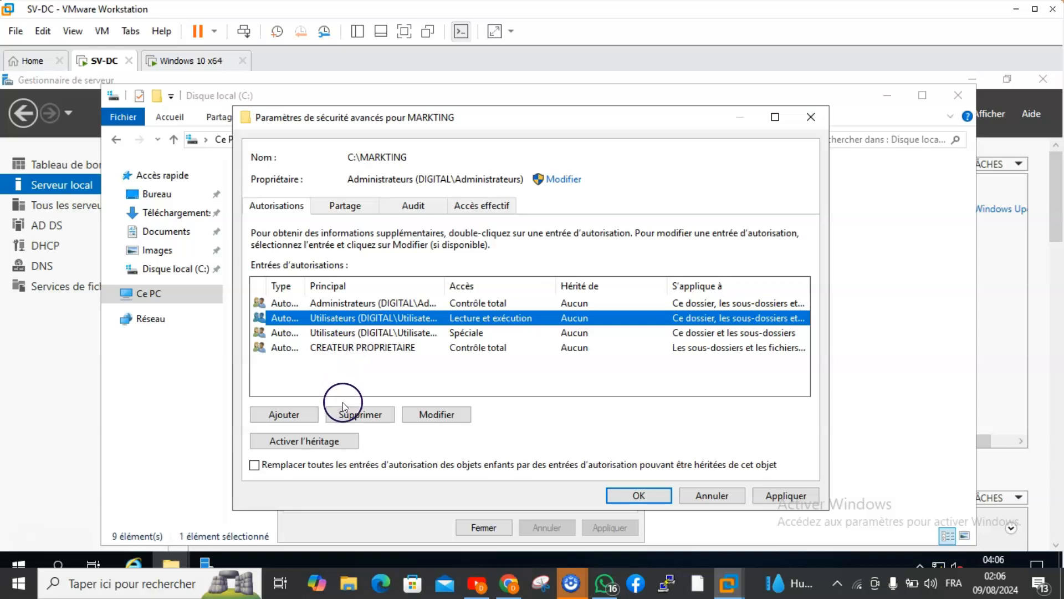
{"action": "left_click", "coordinate": [344, 416]}
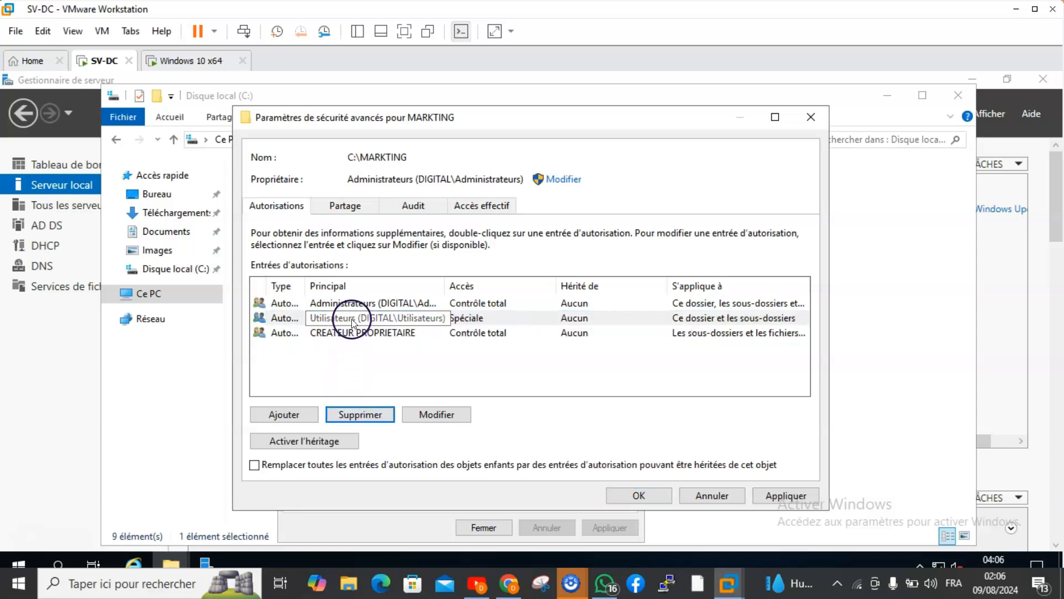
{"action": "left_click", "coordinate": [349, 317]}
{"action": "left_click", "coordinate": [358, 414]}
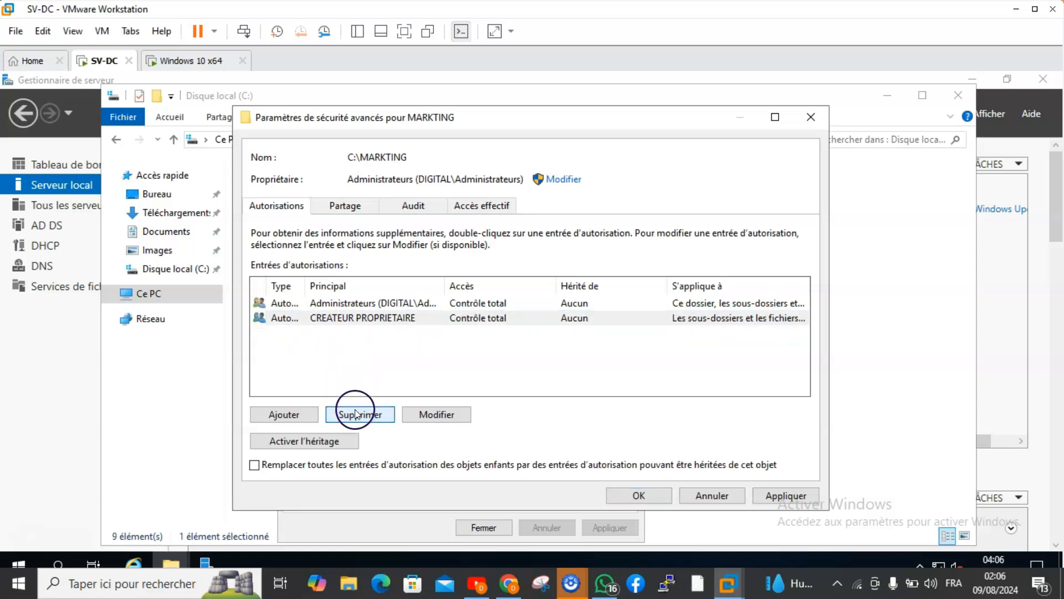
{"action": "left_click", "coordinate": [351, 308]}
{"action": "left_click", "coordinate": [352, 318]}
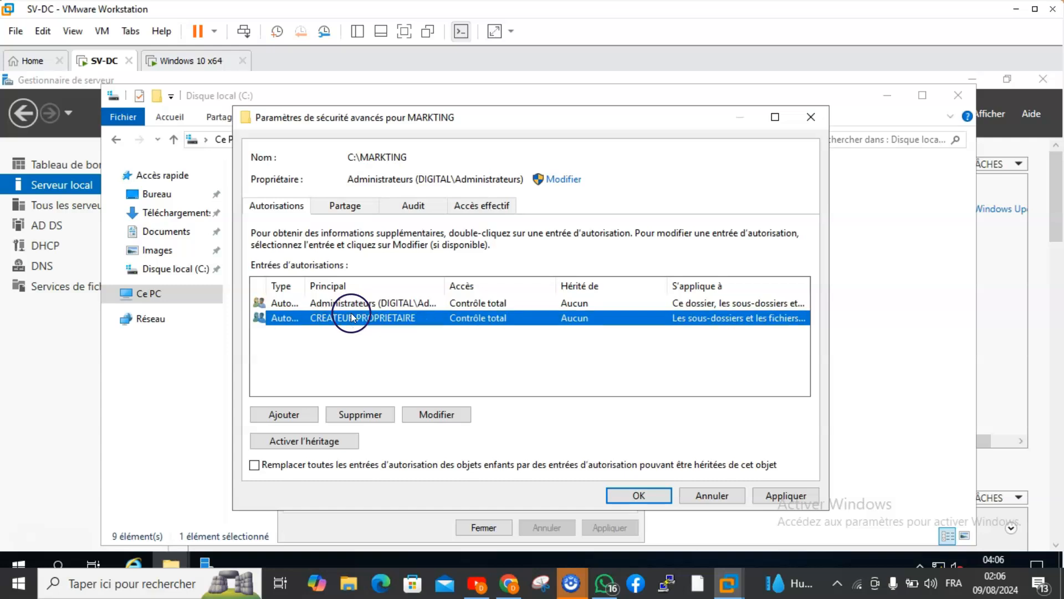
{"action": "left_click", "coordinate": [359, 416]}
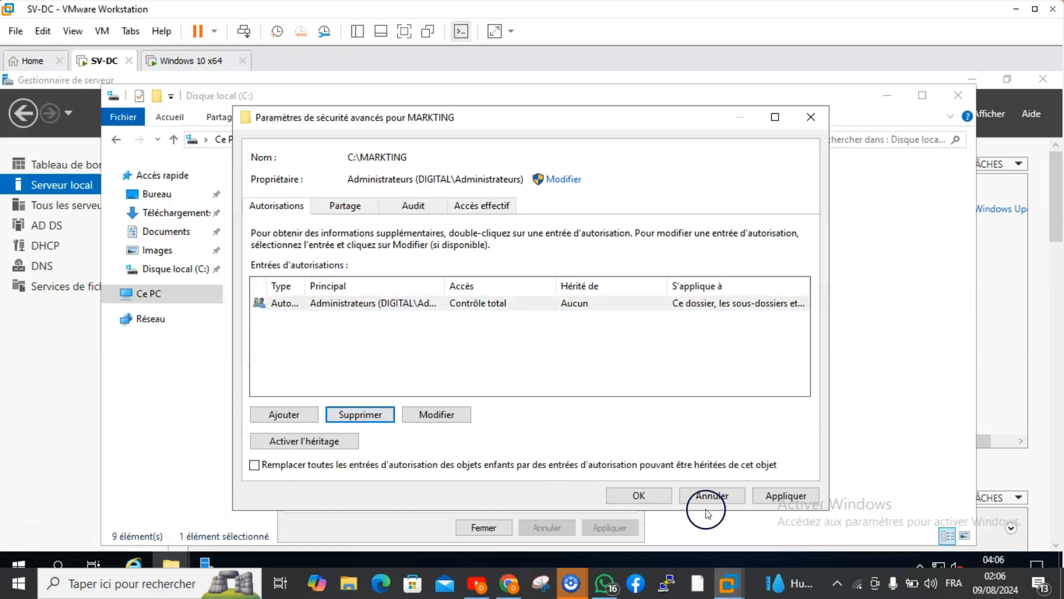
{"action": "left_click", "coordinate": [791, 493]}
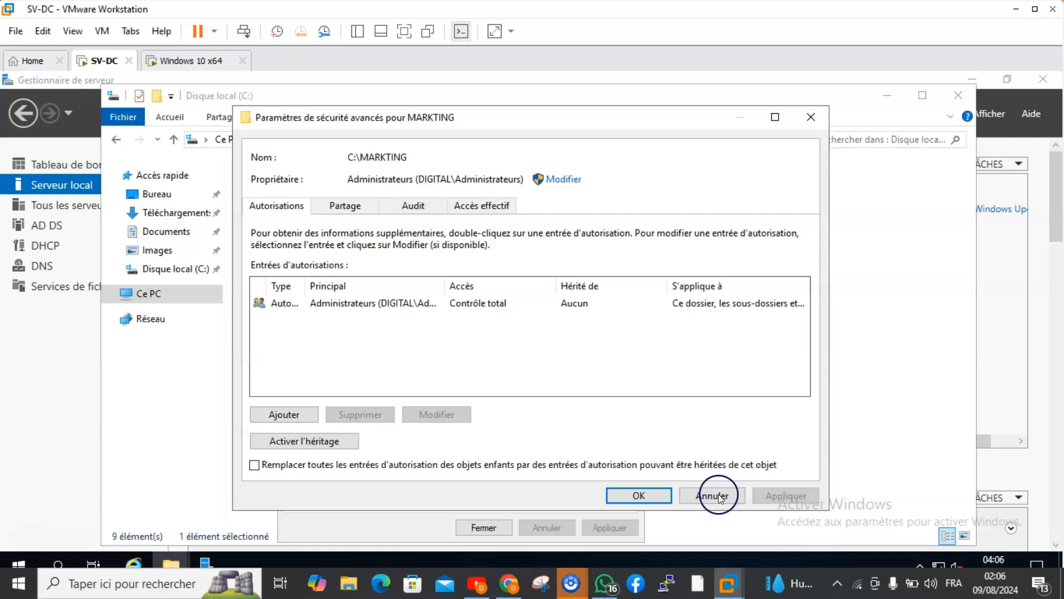
{"action": "left_click", "coordinate": [639, 496]}
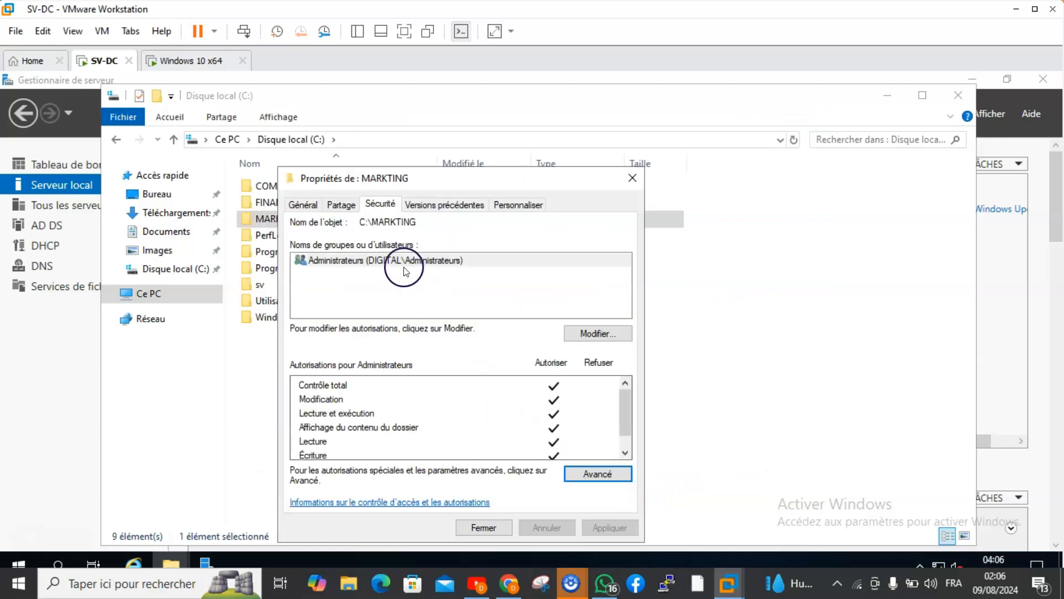
Add the gp-marketing group to the MARKTING folder's security permissions, finding it by checking names that start with gp.
{"action": "left_click", "coordinate": [570, 335]}
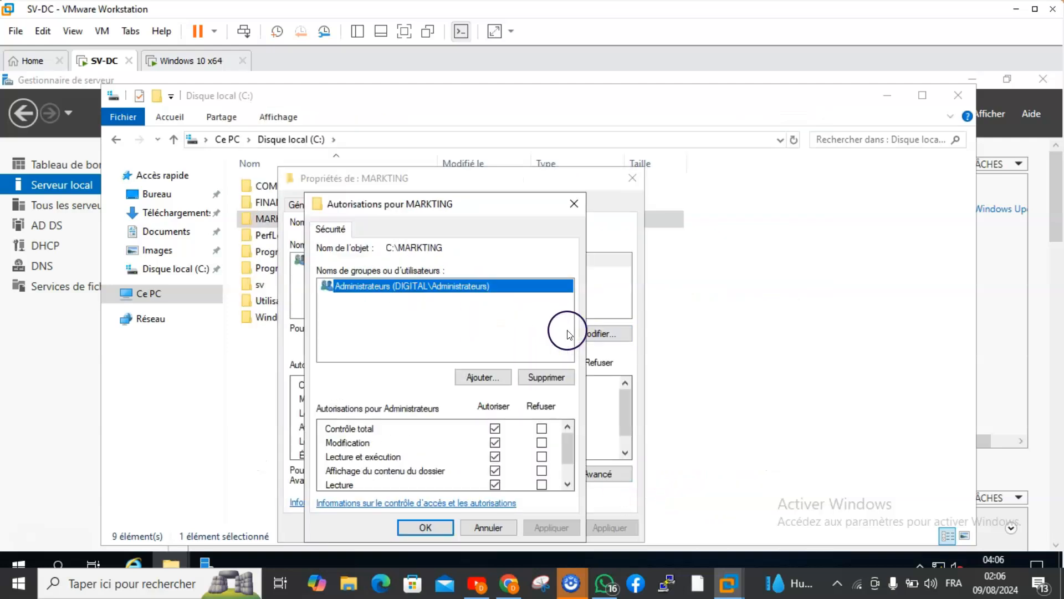
{"action": "left_click", "coordinate": [480, 377]}
{"action": "left_click", "coordinate": [468, 358]}
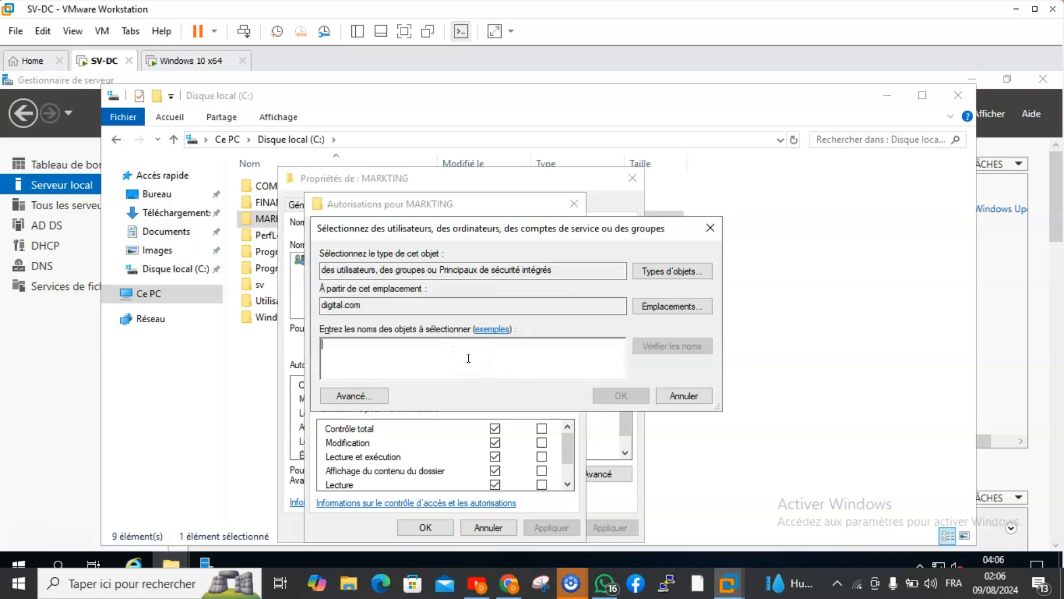
{"action": "type", "text": "gp"}
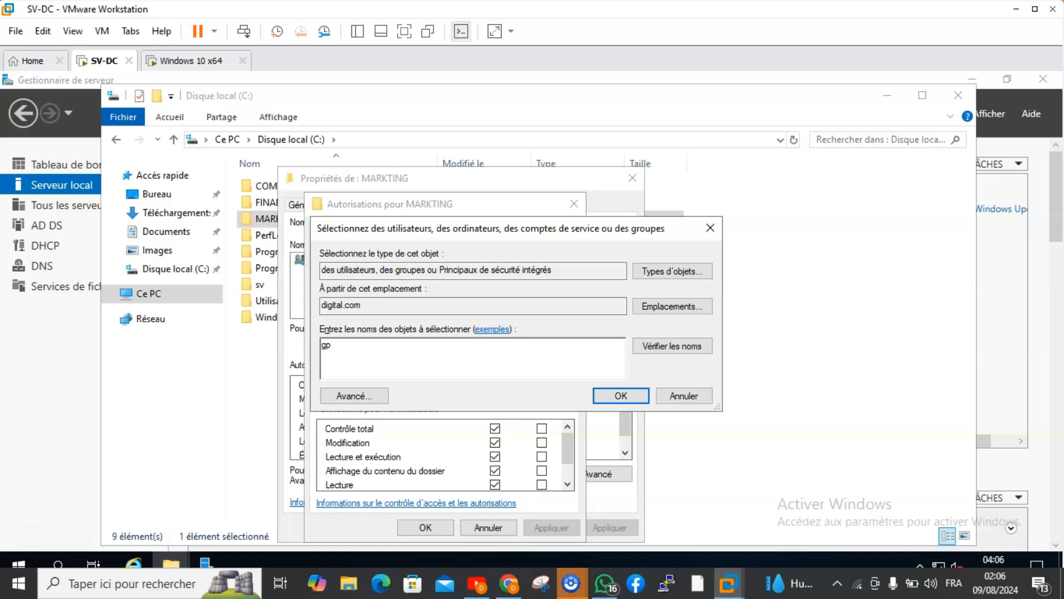
{"action": "left_click", "coordinate": [655, 349]}
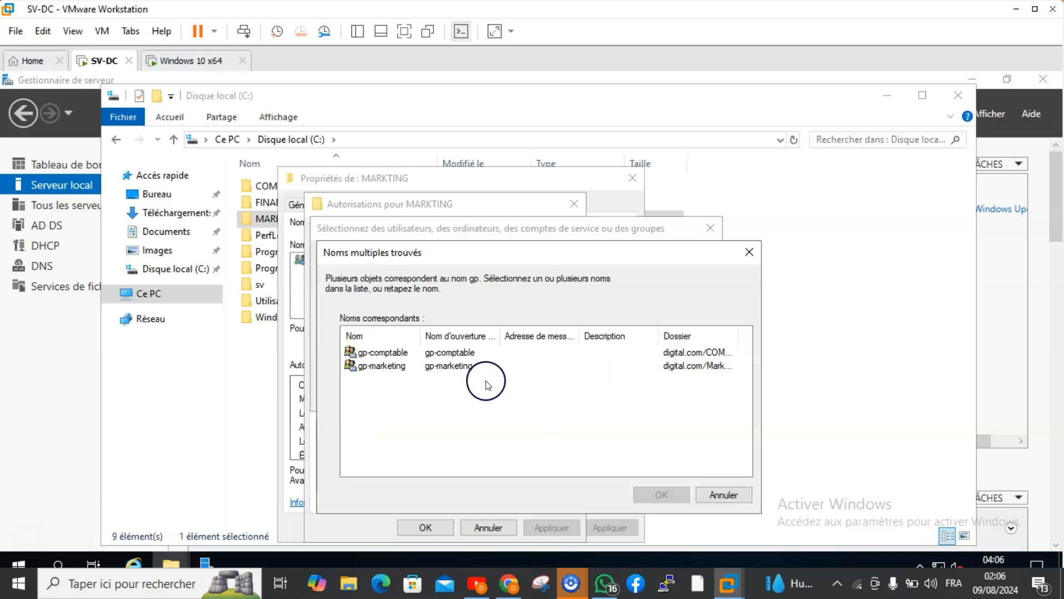
{"action": "left_click", "coordinate": [435, 365]}
{"action": "left_click", "coordinate": [660, 493]}
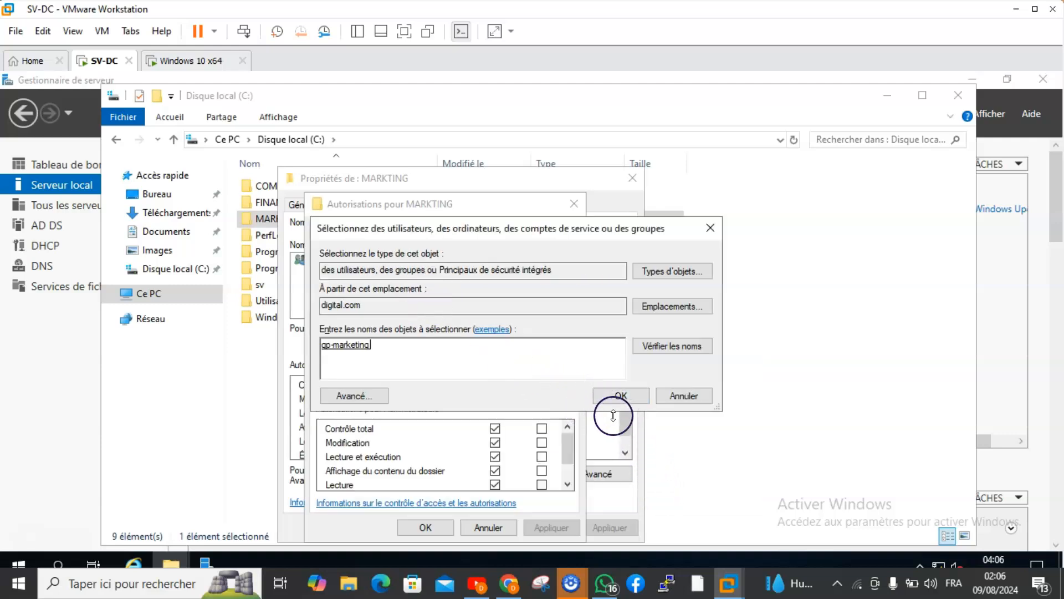
{"action": "left_click", "coordinate": [621, 396]}
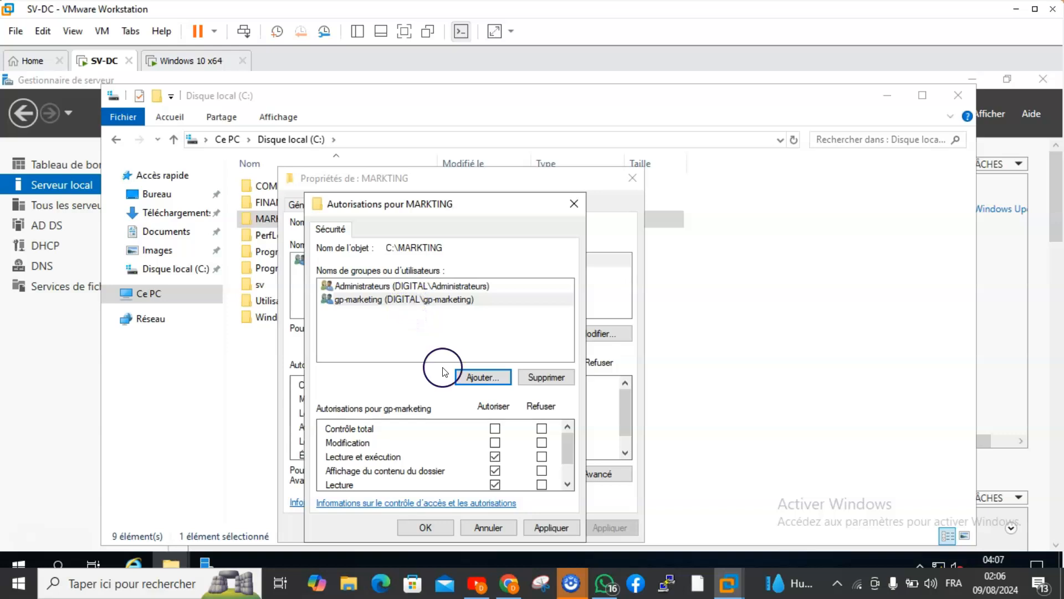
Allow gp-marketing the Modification permission on the MARKTING folder, then apply and close the permissions editor.
{"action": "left_click", "coordinate": [495, 443]}
{"action": "left_click", "coordinate": [537, 526]}
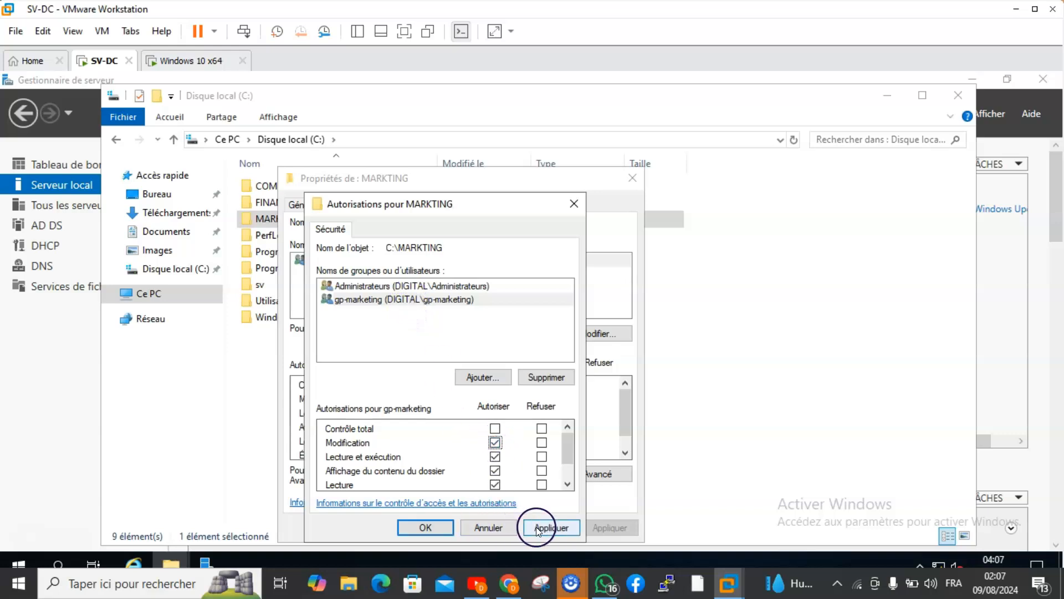
{"action": "left_click", "coordinate": [419, 529]}
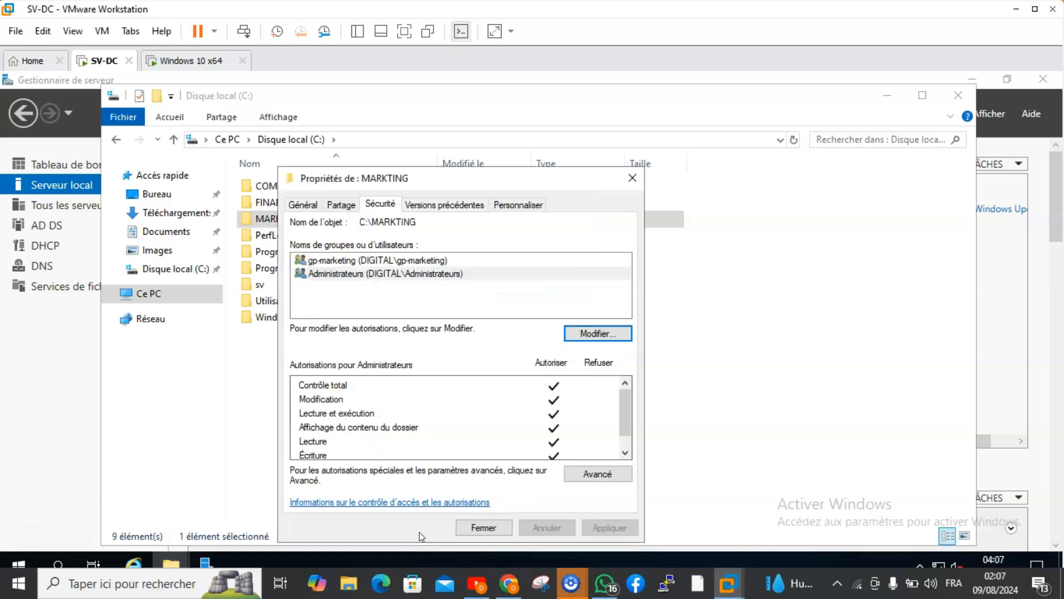
Close the MARKTING folder's properties and refresh the C: drive's folder listing.
{"action": "left_click", "coordinate": [489, 527]}
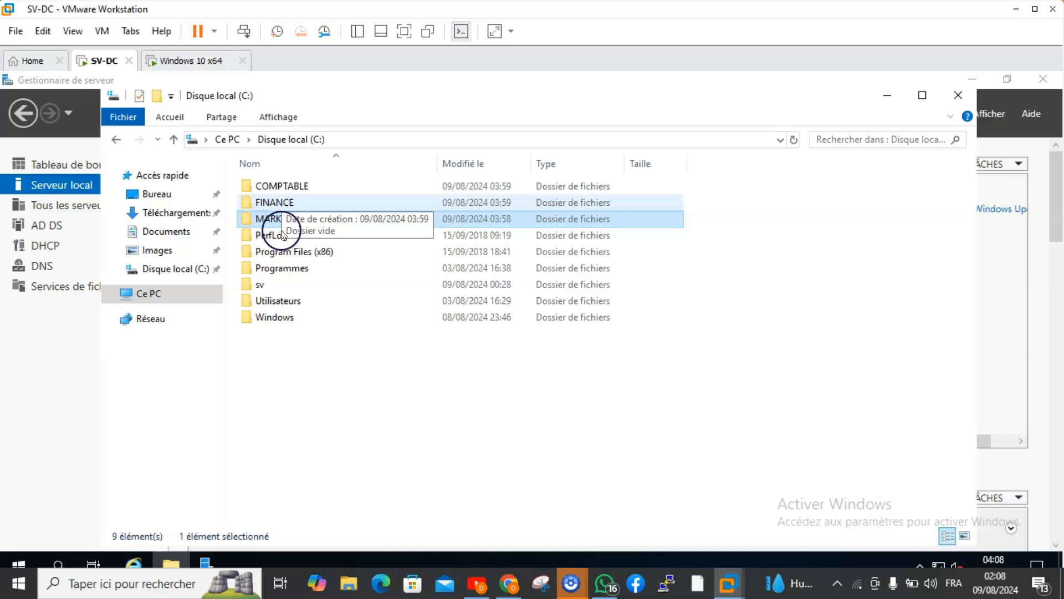
{"action": "right_click", "coordinate": [289, 375]}
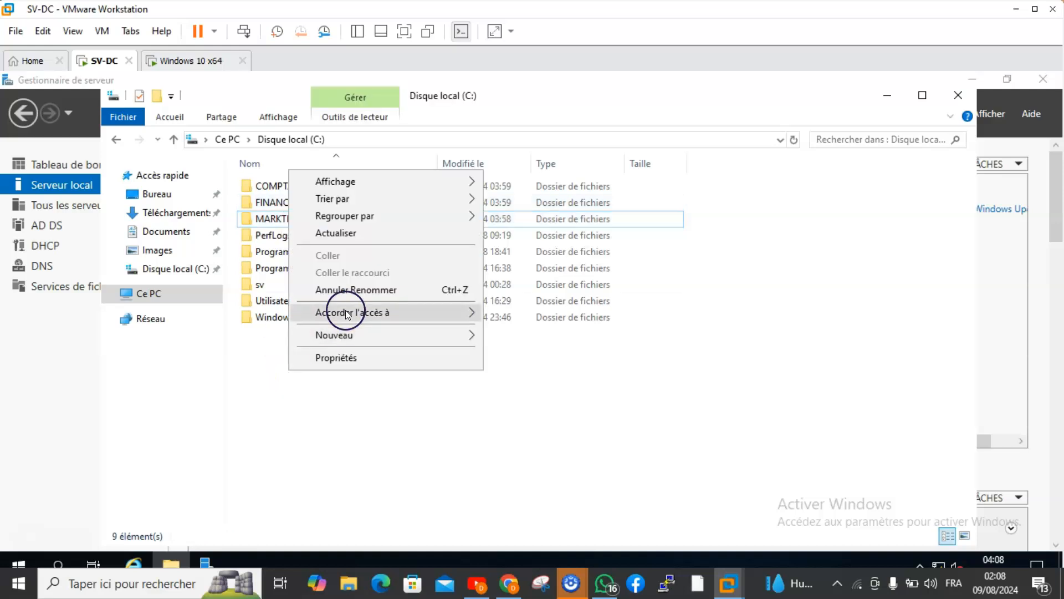
{"action": "left_click", "coordinate": [334, 231]}
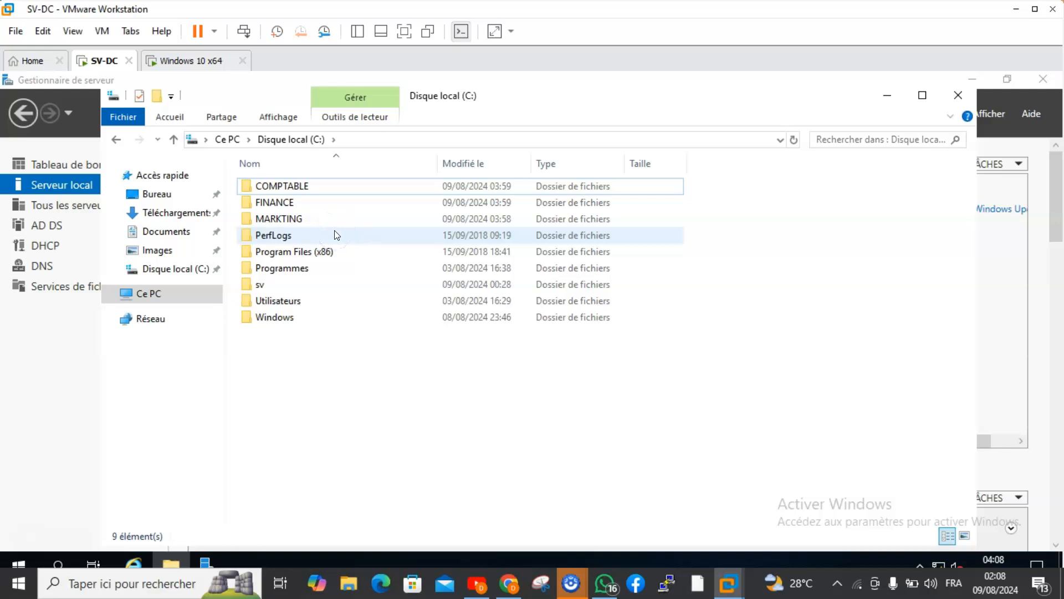
Create a text document named comptable inside the COMPTABLE folder.
{"action": "left_click", "coordinate": [305, 186]}
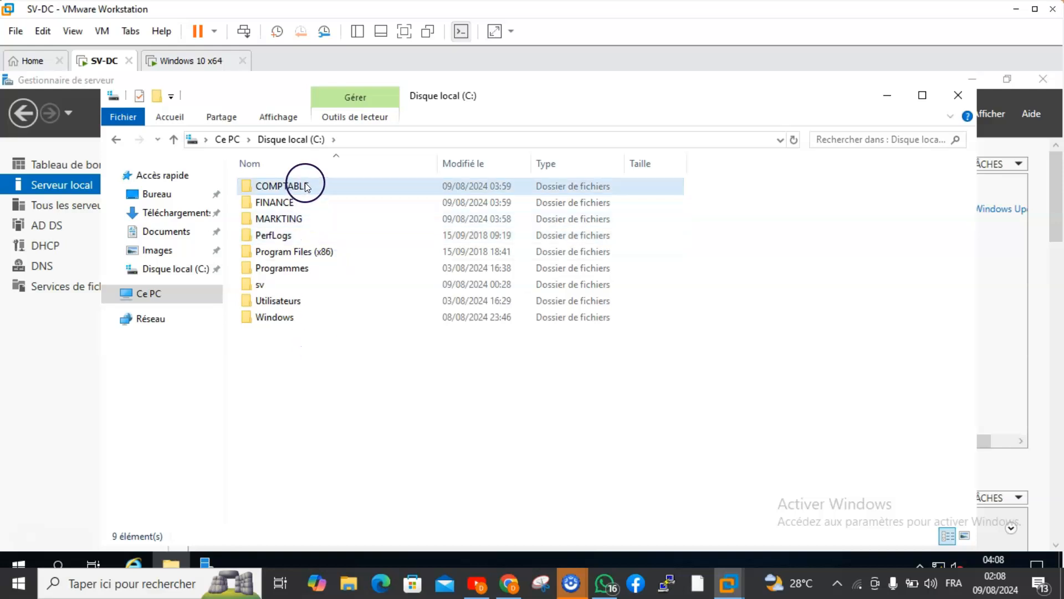
{"action": "double_click", "coordinate": [305, 186]}
{"action": "right_click", "coordinate": [305, 204]}
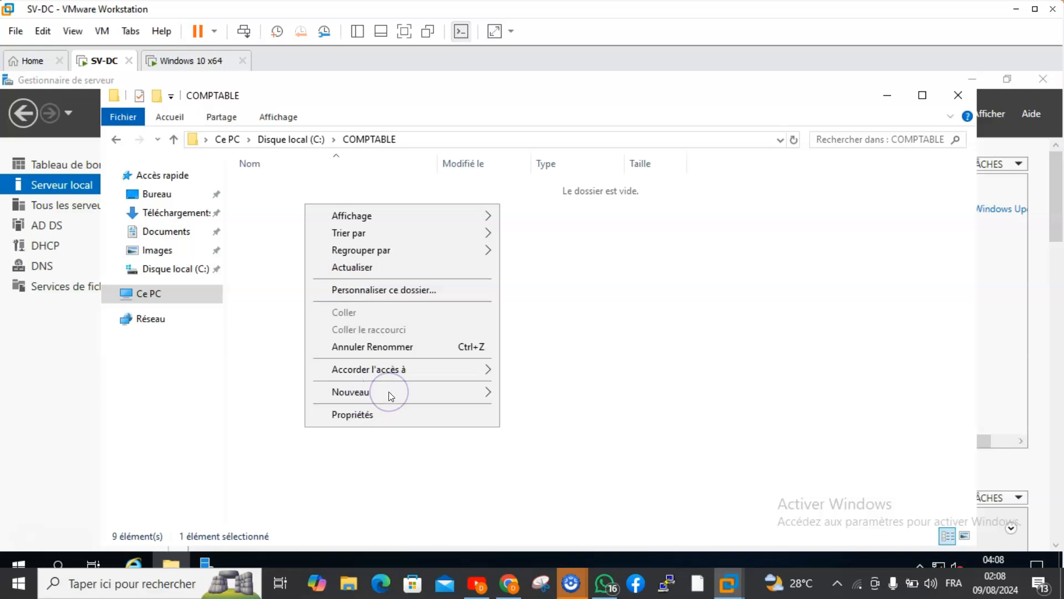
{"action": "mouse_move", "coordinate": [331, 387]}
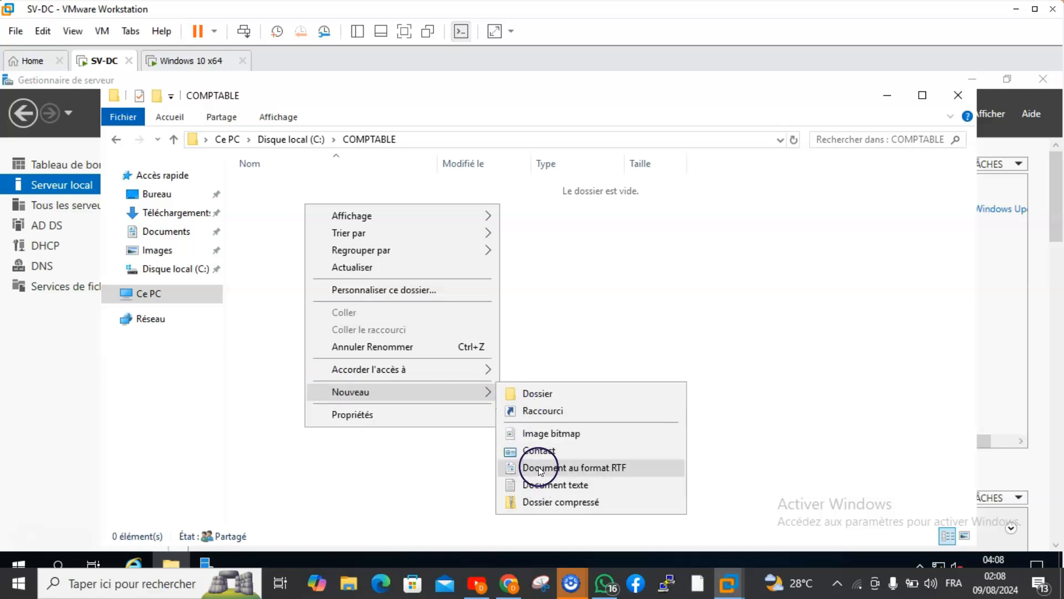
{"action": "left_click", "coordinate": [537, 484]}
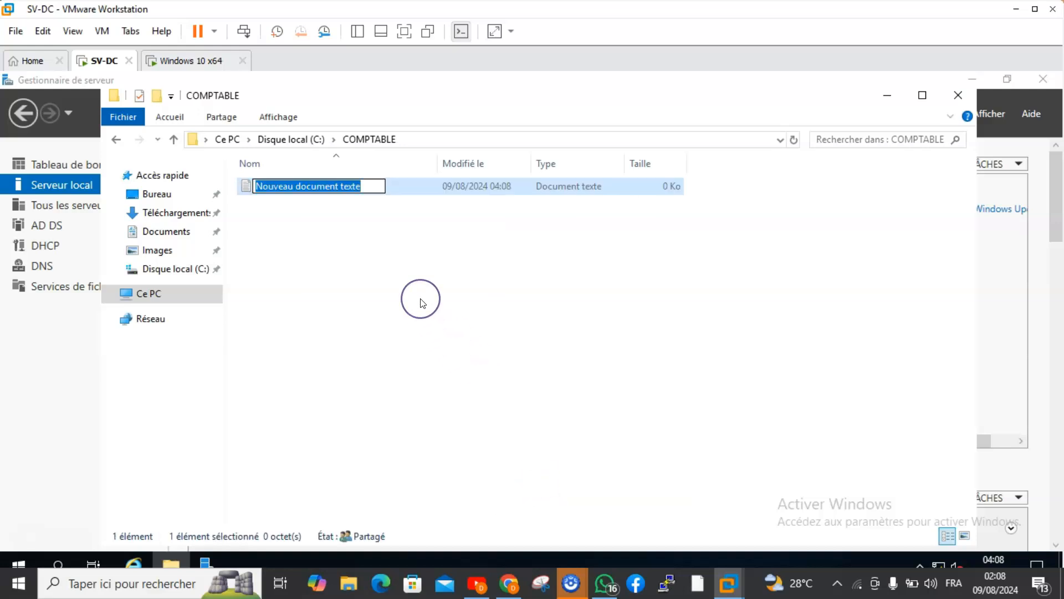
{"action": "key", "text": "BackSpace"}
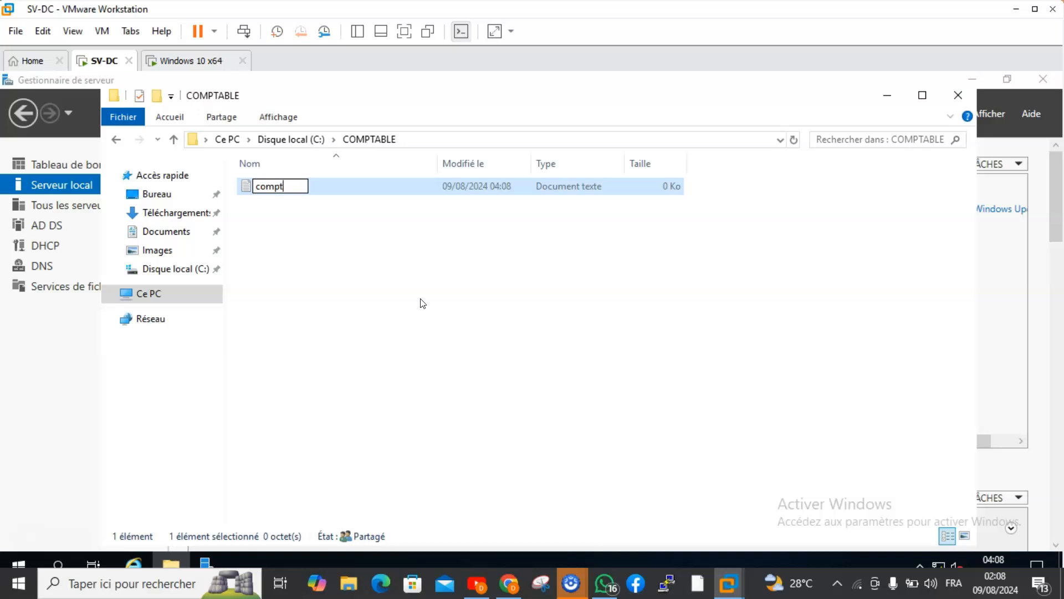
{"action": "type", "text": "comptable"}
{"action": "left_click", "coordinate": [363, 235]}
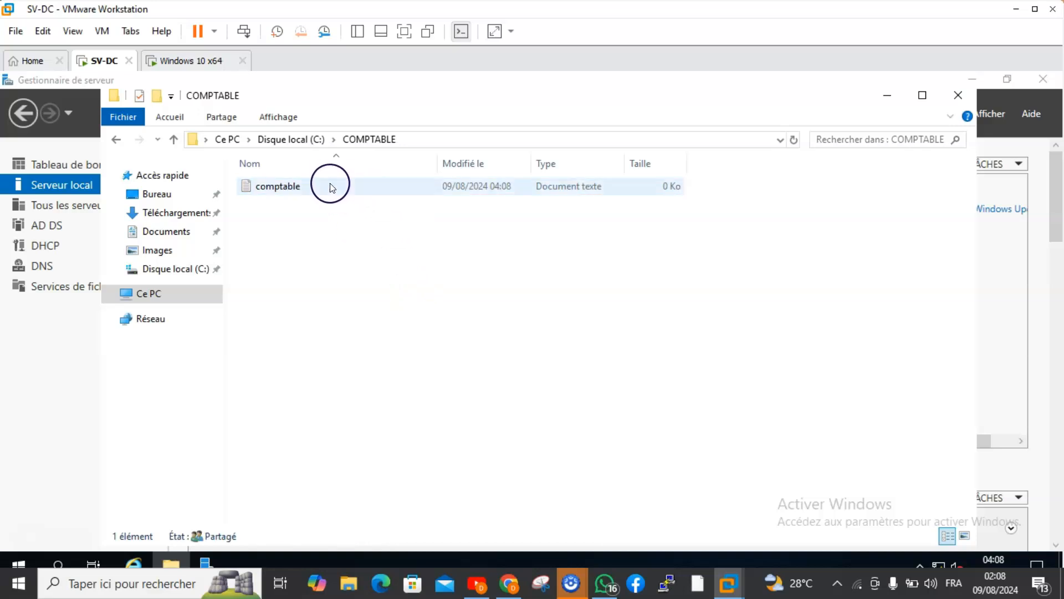
Write the sample lines "dc;qdsd;v ; bkdfb c c g" and "$::" in the comptable document and save it over the existing file.
{"action": "left_click", "coordinate": [330, 186]}
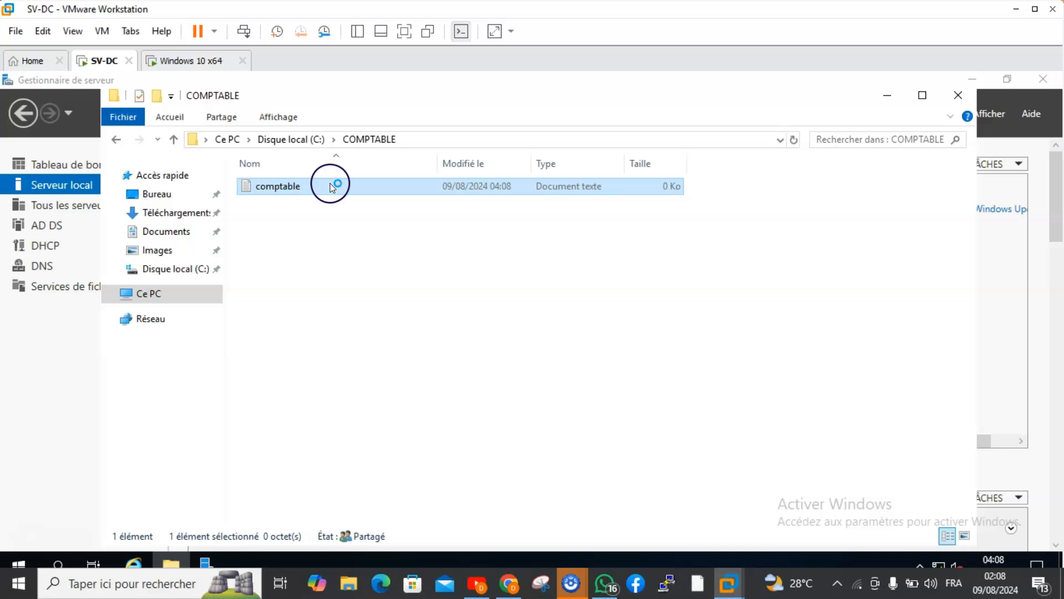
{"action": "double_click", "coordinate": [330, 186]}
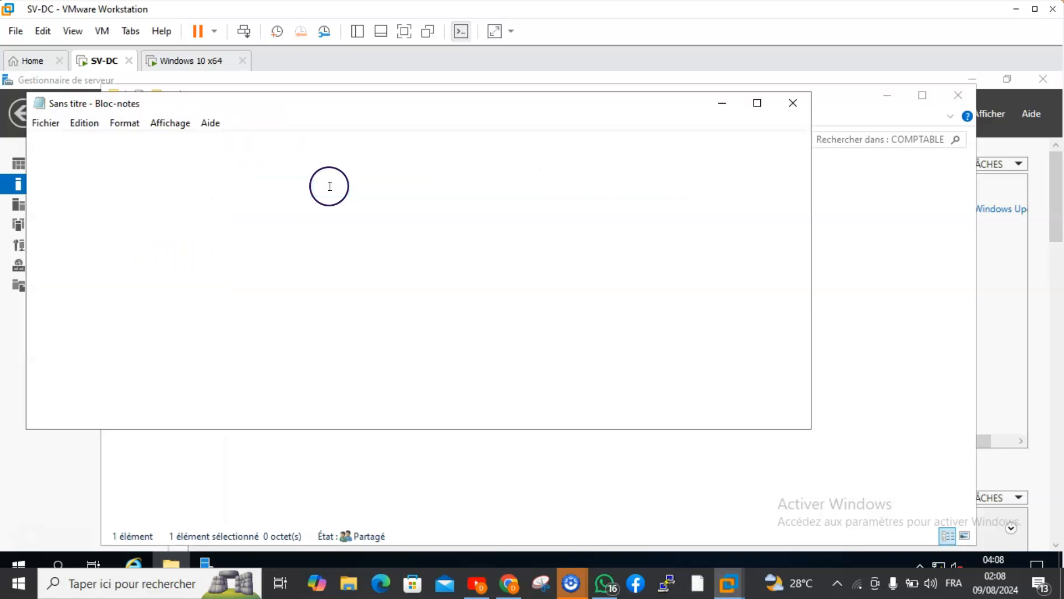
{"action": "type", "text": "dc;qdsd;v ; bkdfb c c g"}
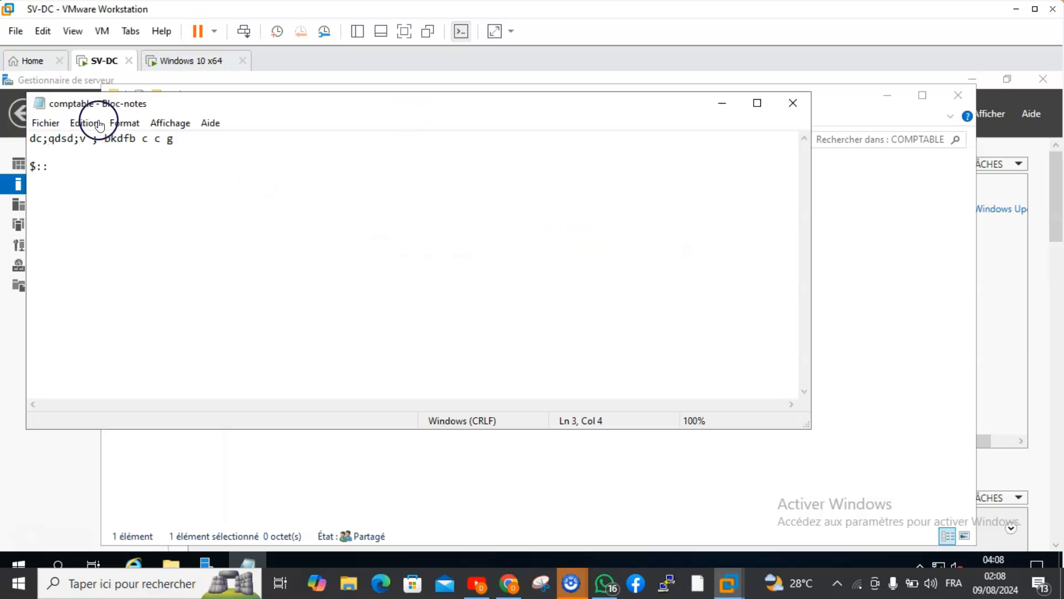
{"action": "left_click", "coordinate": [49, 123]}
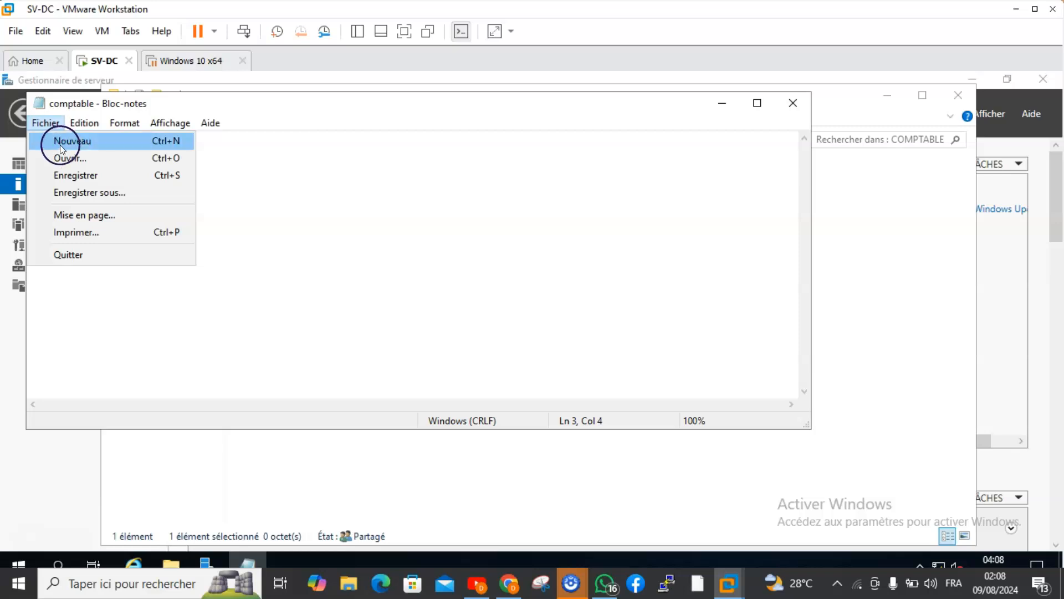
{"action": "left_click", "coordinate": [75, 192]}
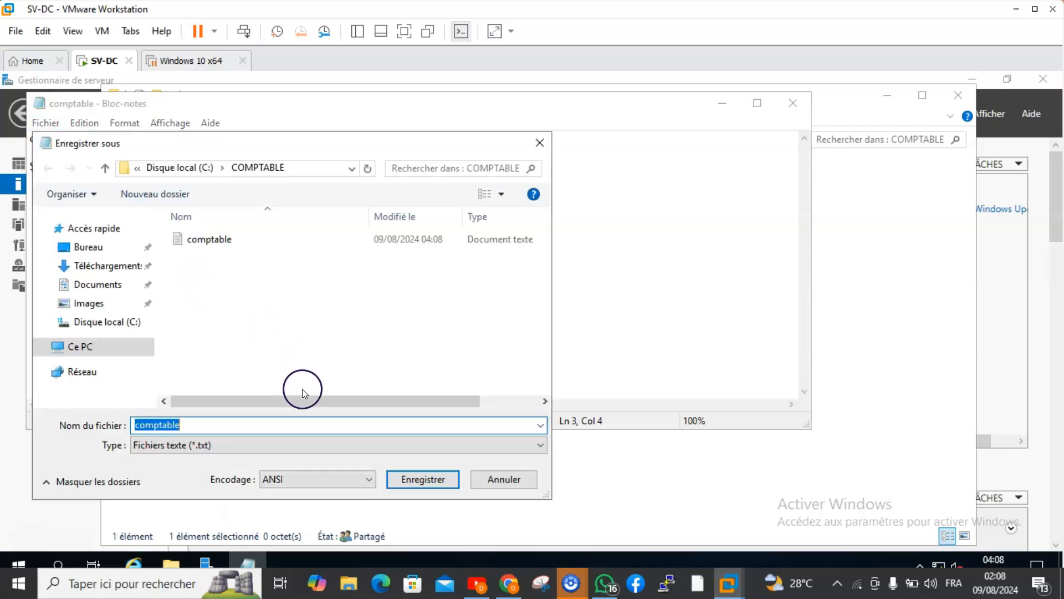
{"action": "left_click", "coordinate": [417, 480]}
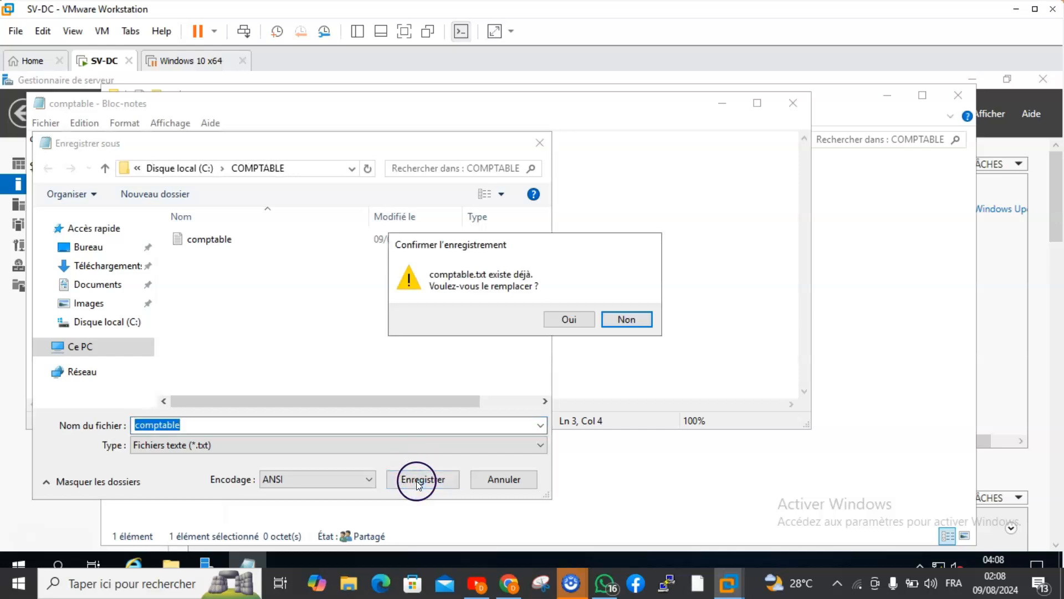
{"action": "left_click", "coordinate": [574, 318]}
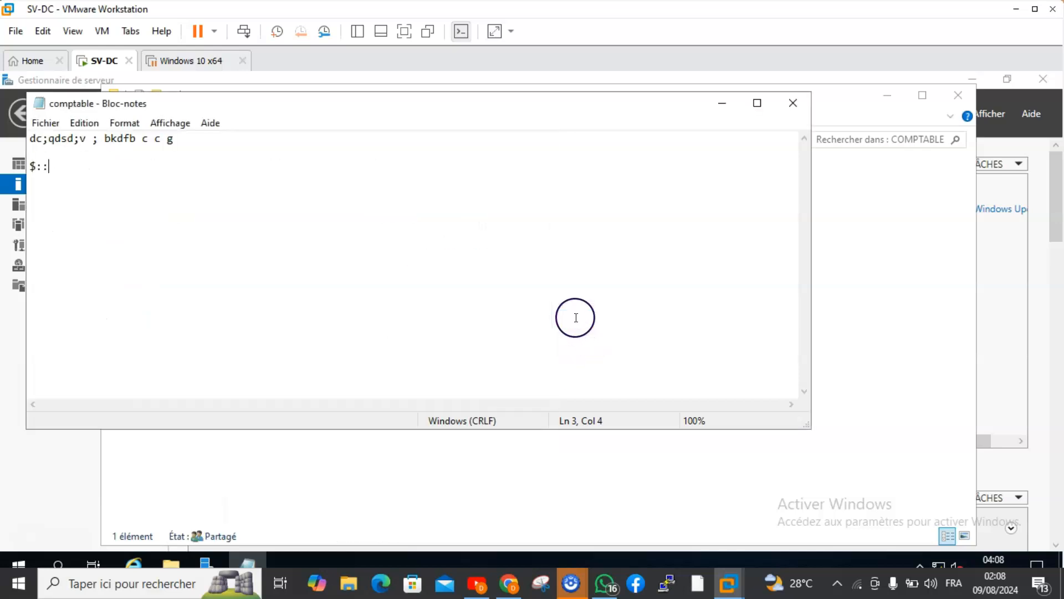
Save a copy of the document as comptable2 in the COMPTABLE folder, then close it.
{"action": "left_click", "coordinate": [46, 123]}
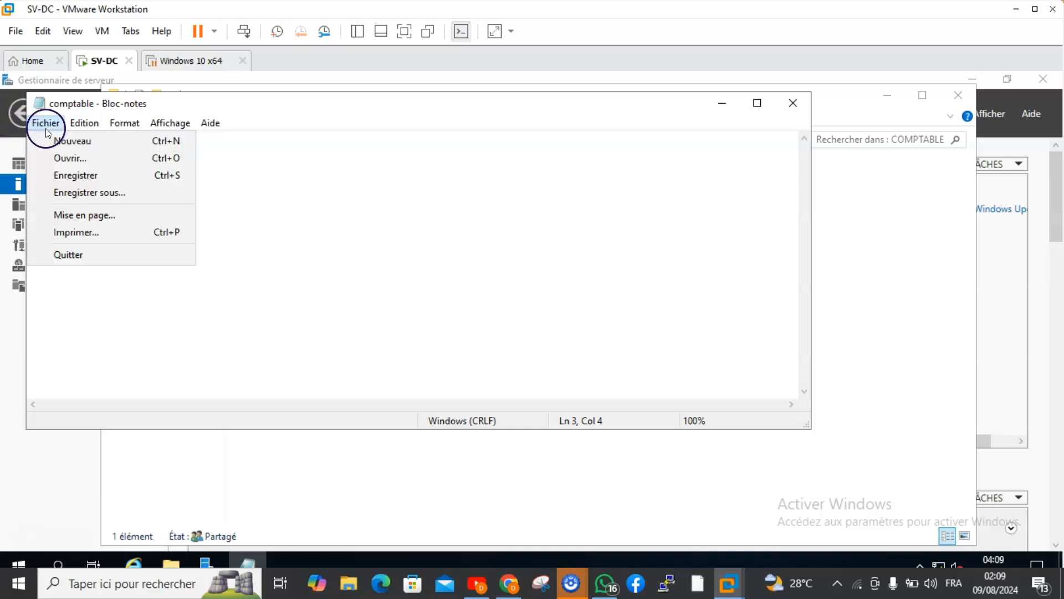
{"action": "left_click", "coordinate": [79, 194]}
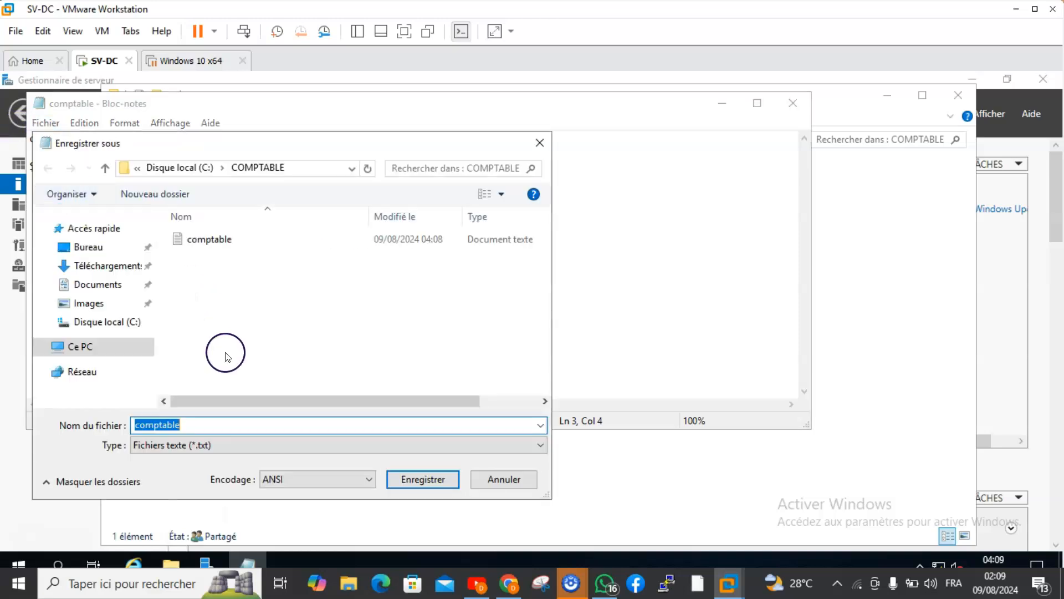
{"action": "left_click", "coordinate": [227, 420]}
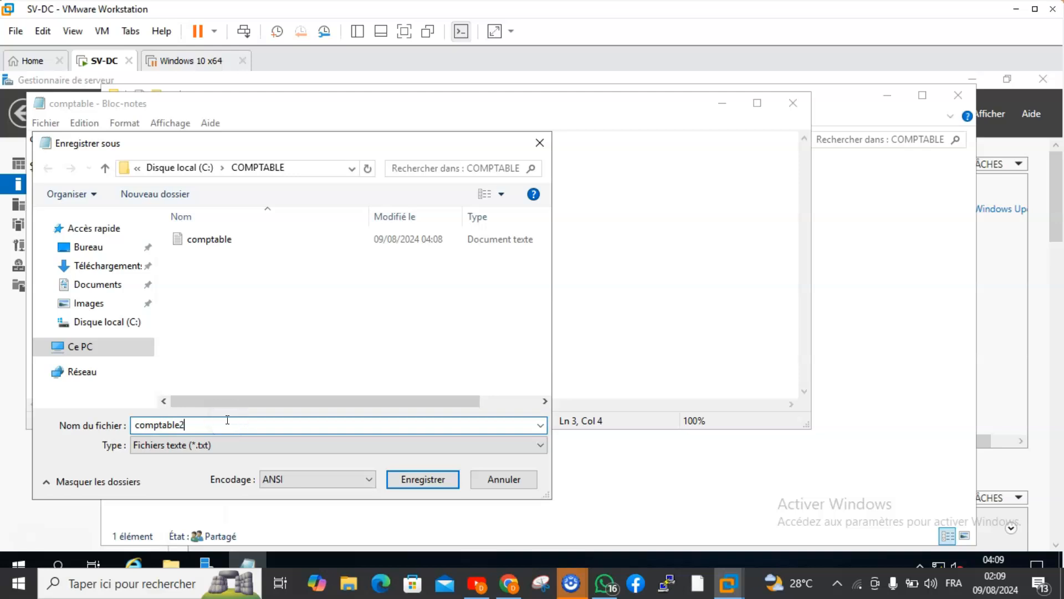
{"action": "left_click", "coordinate": [400, 477]}
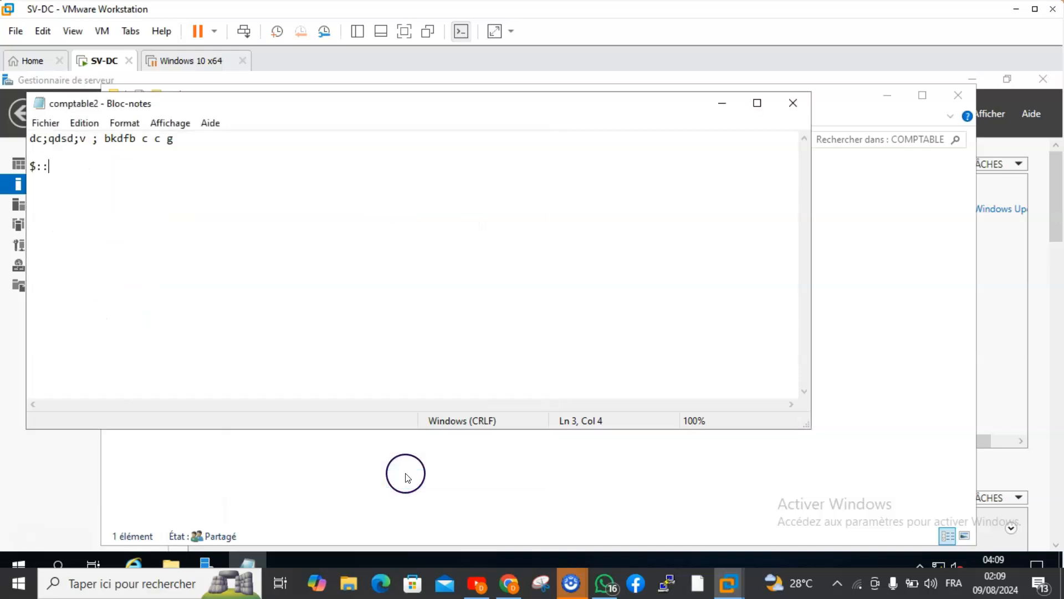
{"action": "left_click", "coordinate": [793, 104]}
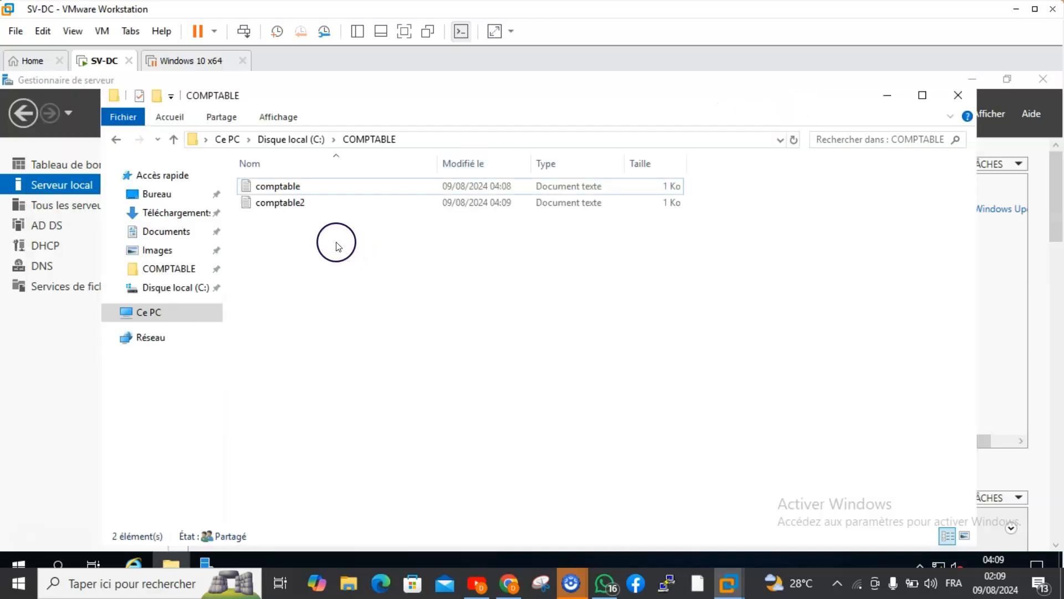
Go back to the C: drive through Ce PC and open the FINANCE folder.
{"action": "left_click", "coordinate": [159, 317]}
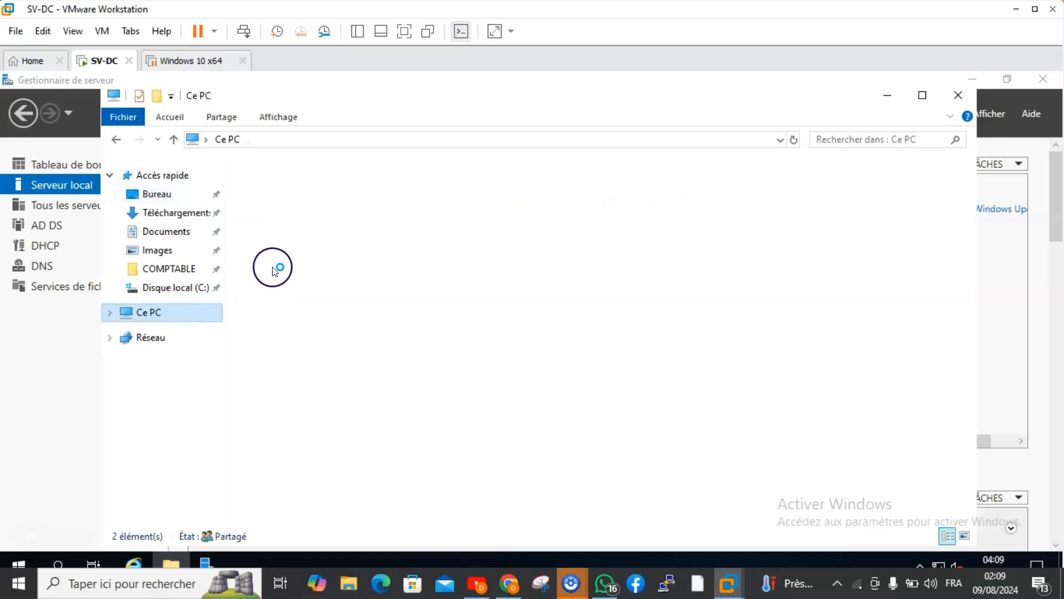
{"action": "left_click", "coordinate": [174, 140]}
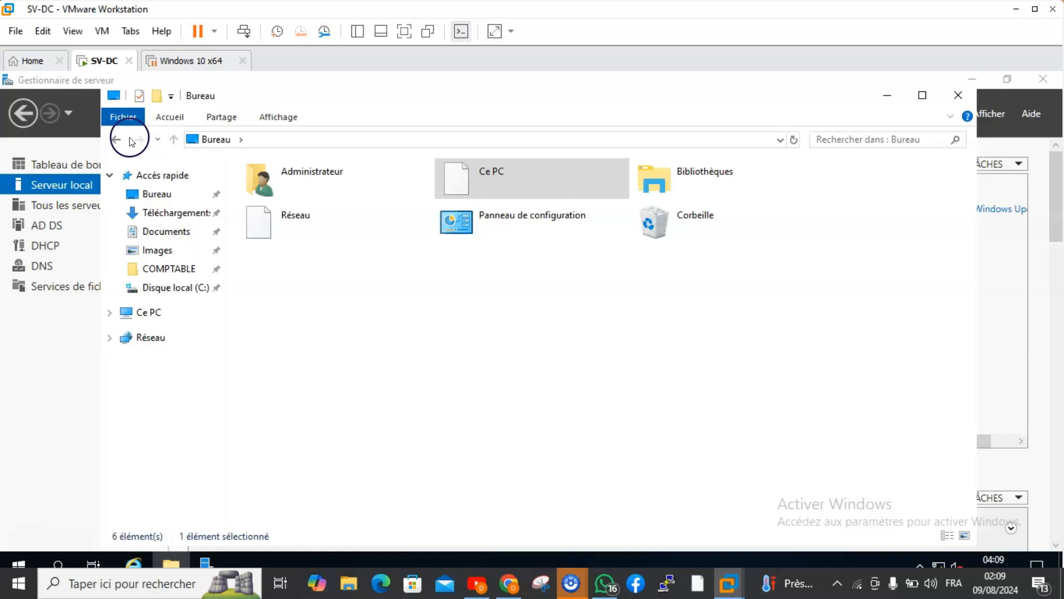
{"action": "left_click", "coordinate": [161, 312]}
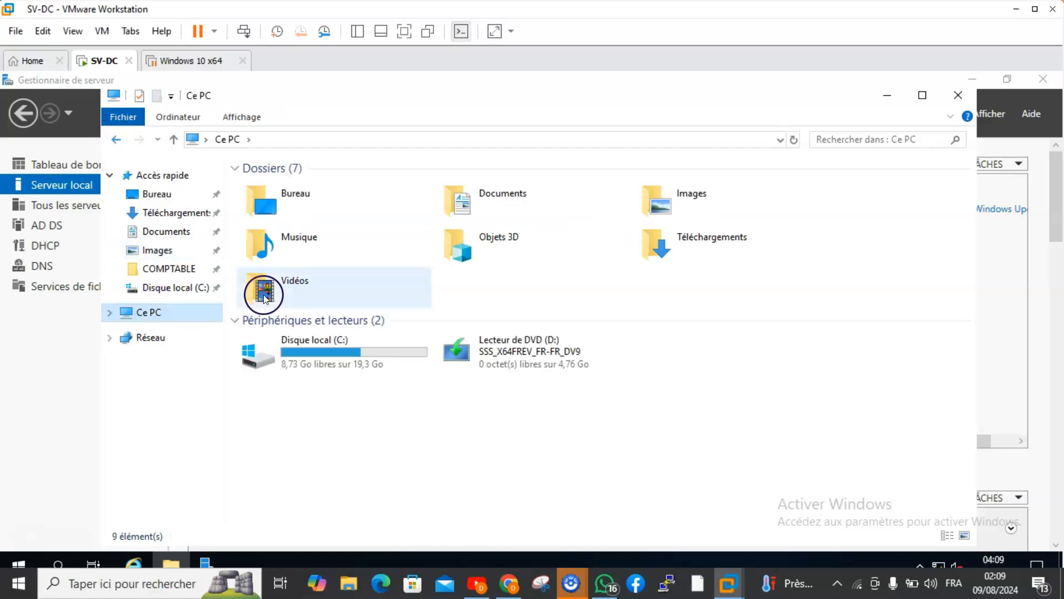
{"action": "left_click", "coordinate": [313, 358]}
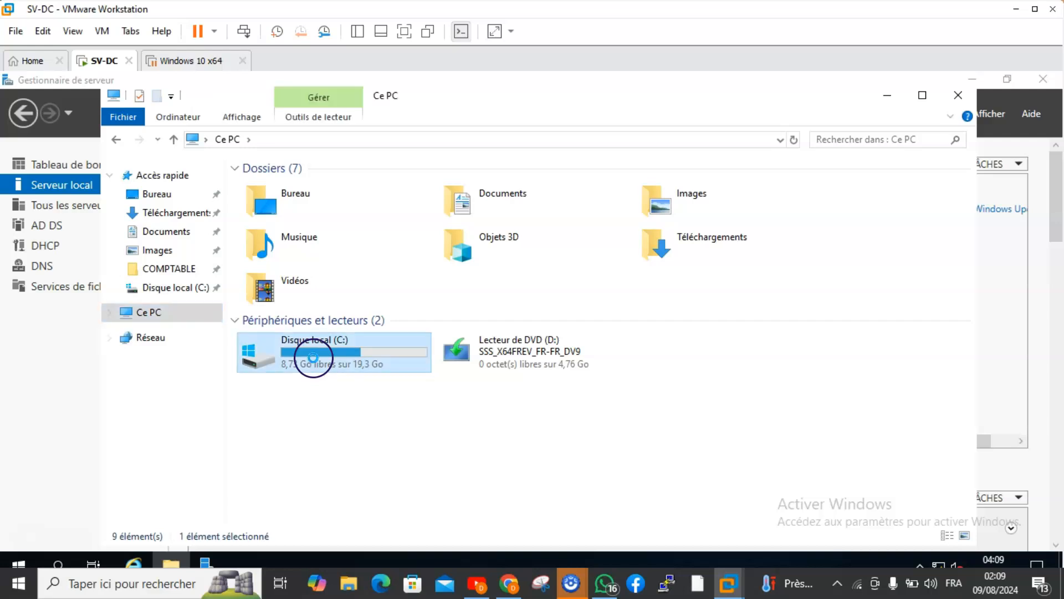
{"action": "double_click", "coordinate": [313, 358]}
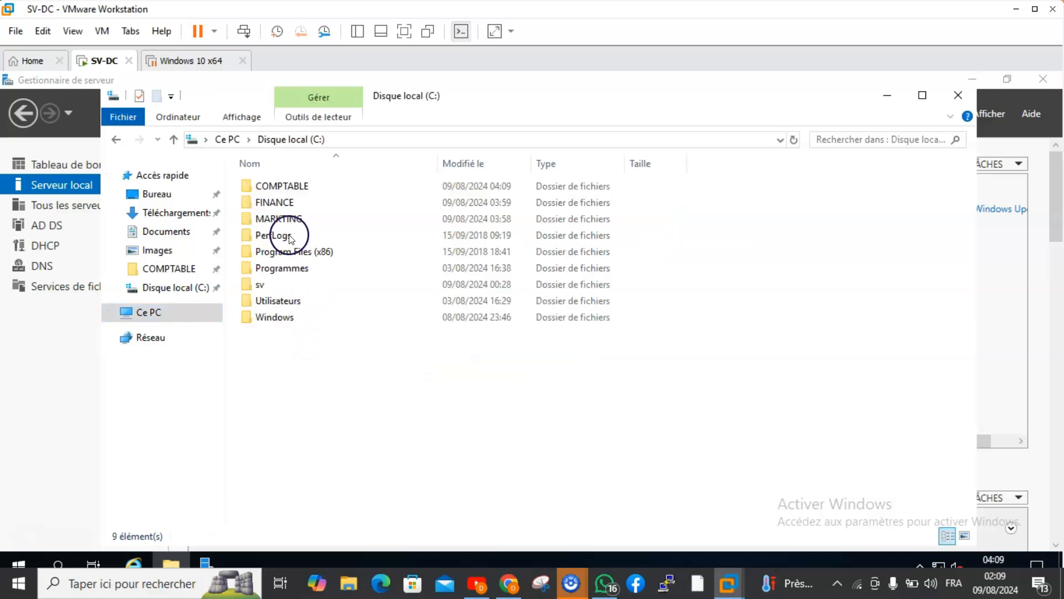
{"action": "double_click", "coordinate": [277, 198]}
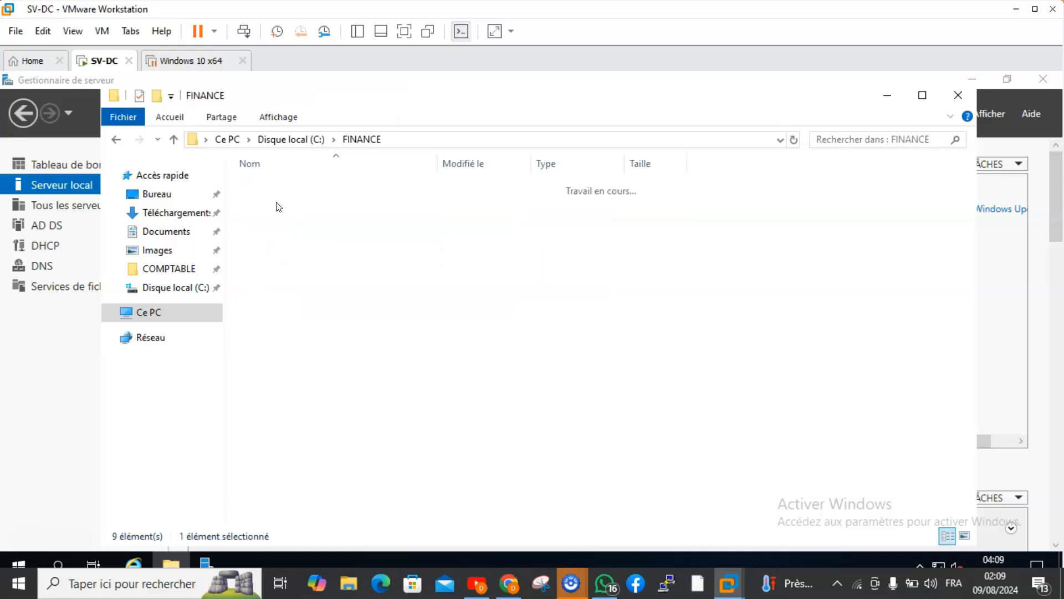
Create a subfolder in the FINANCE folder, keeping the default name Nouveau dossier.
{"action": "right_click", "coordinate": [278, 207]}
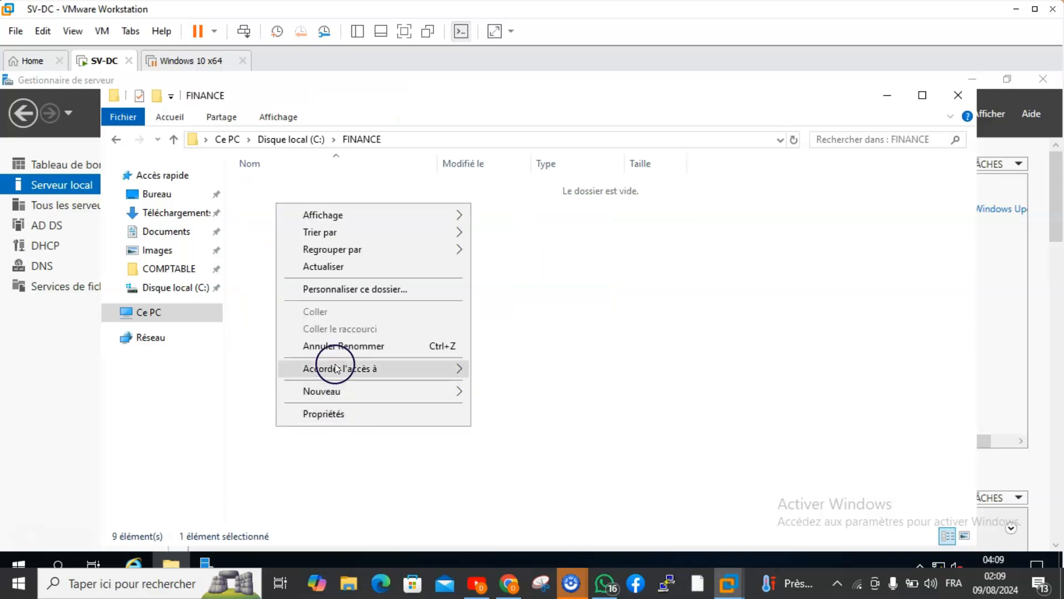
{"action": "mouse_move", "coordinate": [351, 397]}
{"action": "left_click", "coordinate": [499, 397]}
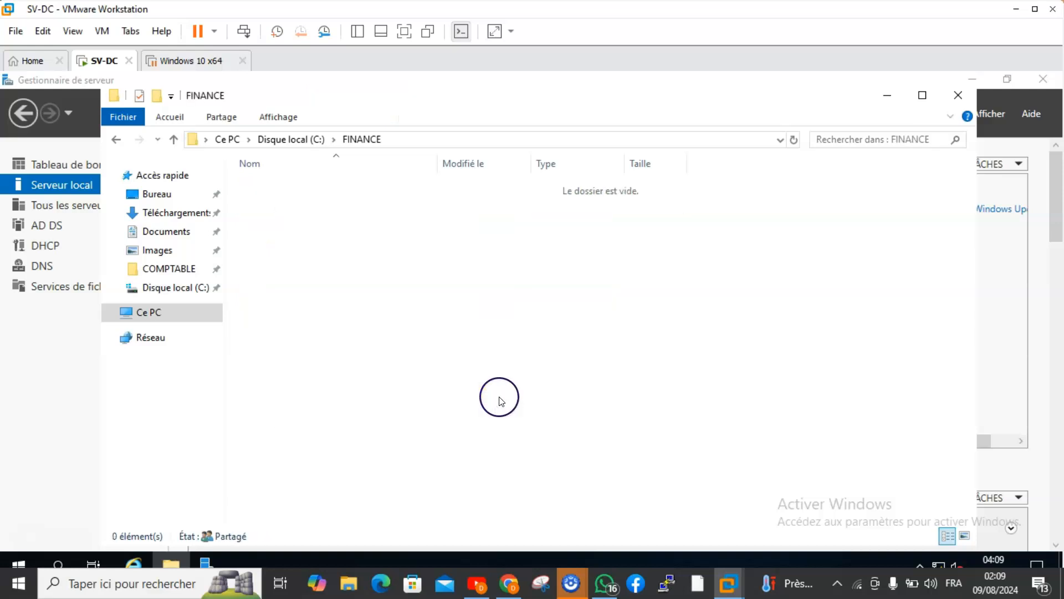
{"action": "key", "text": "BackSpace"}
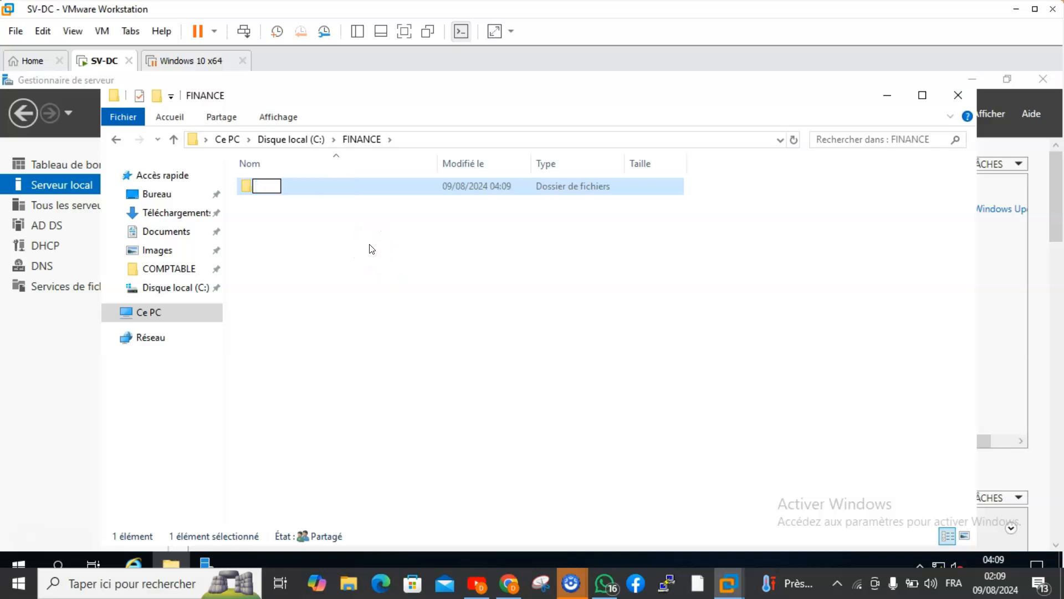
{"action": "left_click", "coordinate": [294, 186]}
{"action": "right_click", "coordinate": [295, 185]}
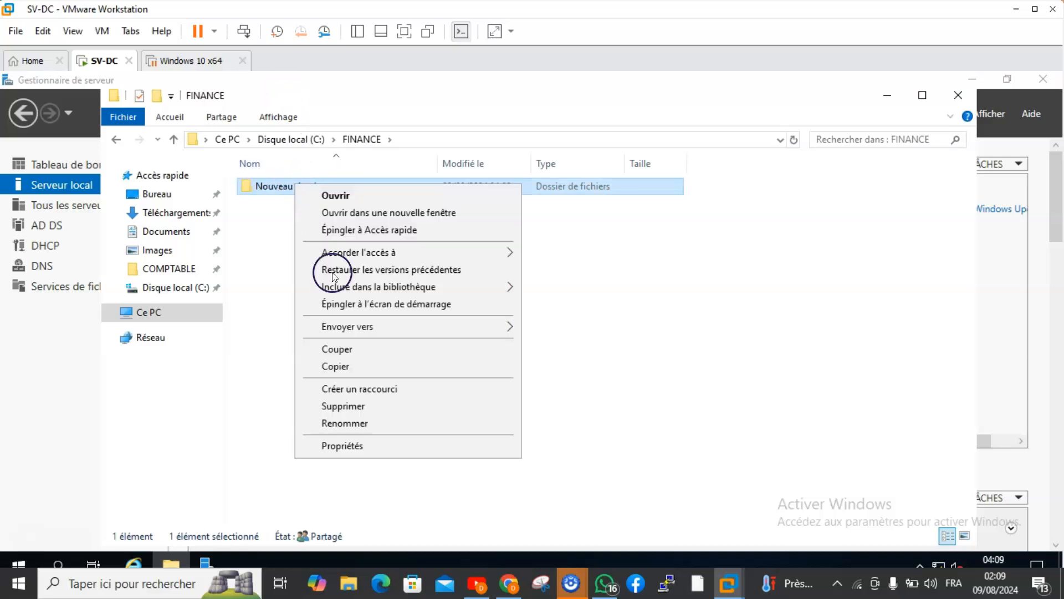
{"action": "left_click", "coordinate": [251, 379]}
Create a text document in the FINANCE folder with the default name Nouveau document texte and open it.
{"action": "right_click", "coordinate": [287, 241]}
{"action": "mouse_move", "coordinate": [347, 437]}
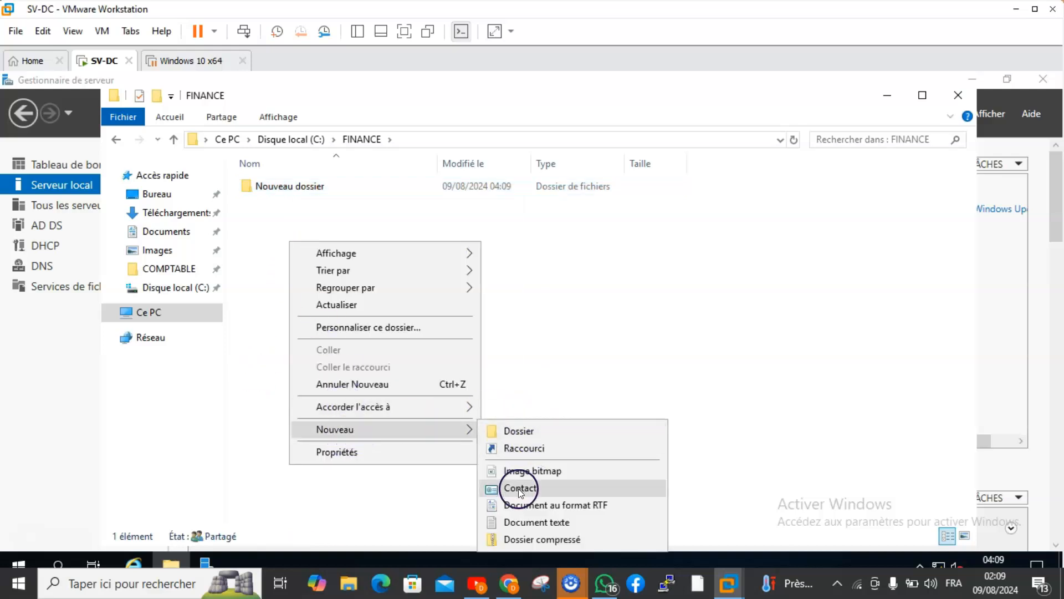
{"action": "left_click", "coordinate": [516, 522]}
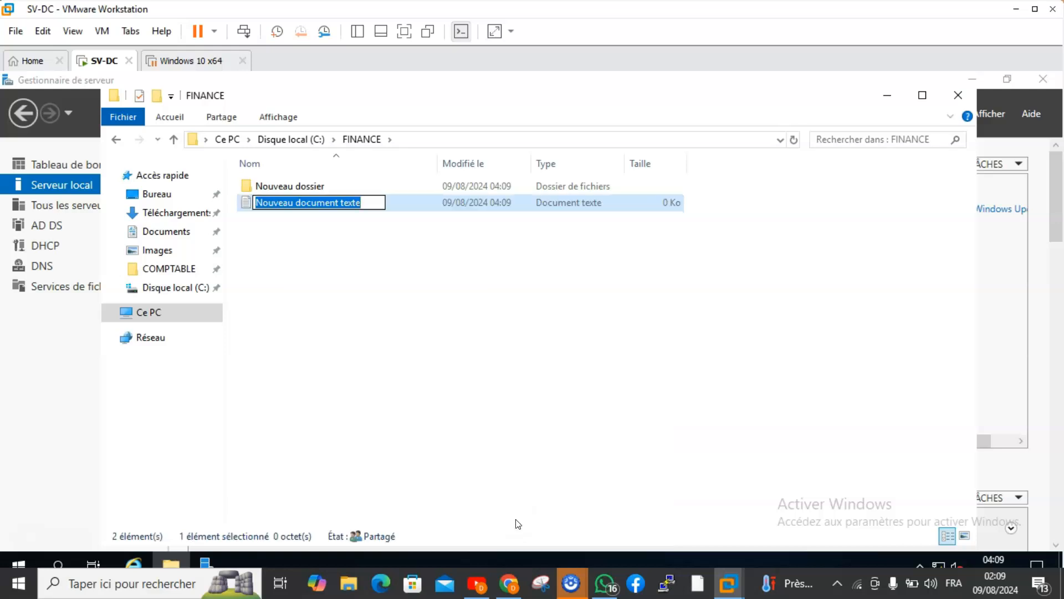
{"action": "left_click", "coordinate": [413, 355]}
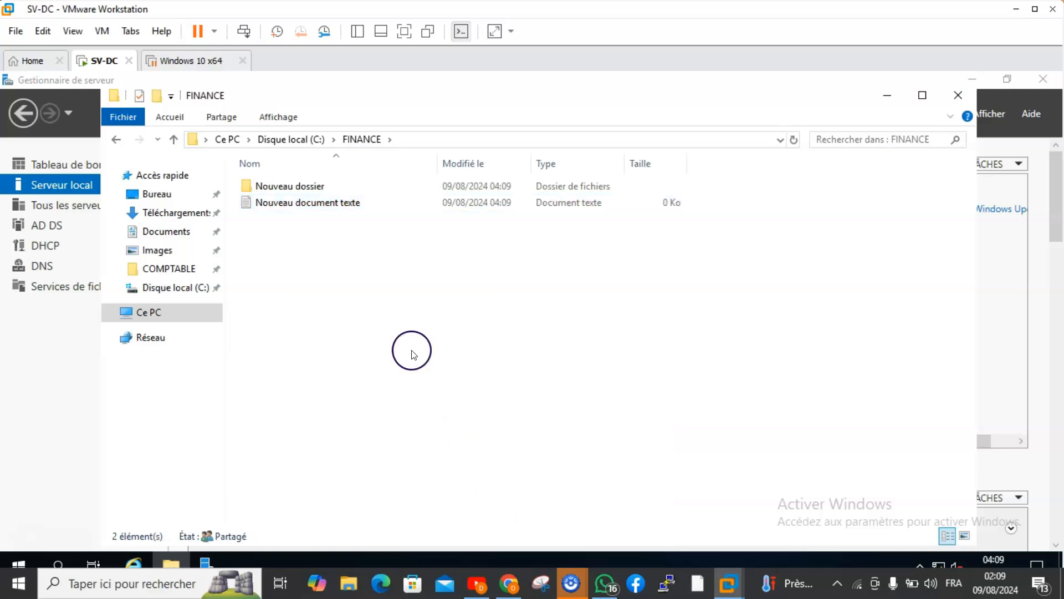
{"action": "double_click", "coordinate": [330, 203]}
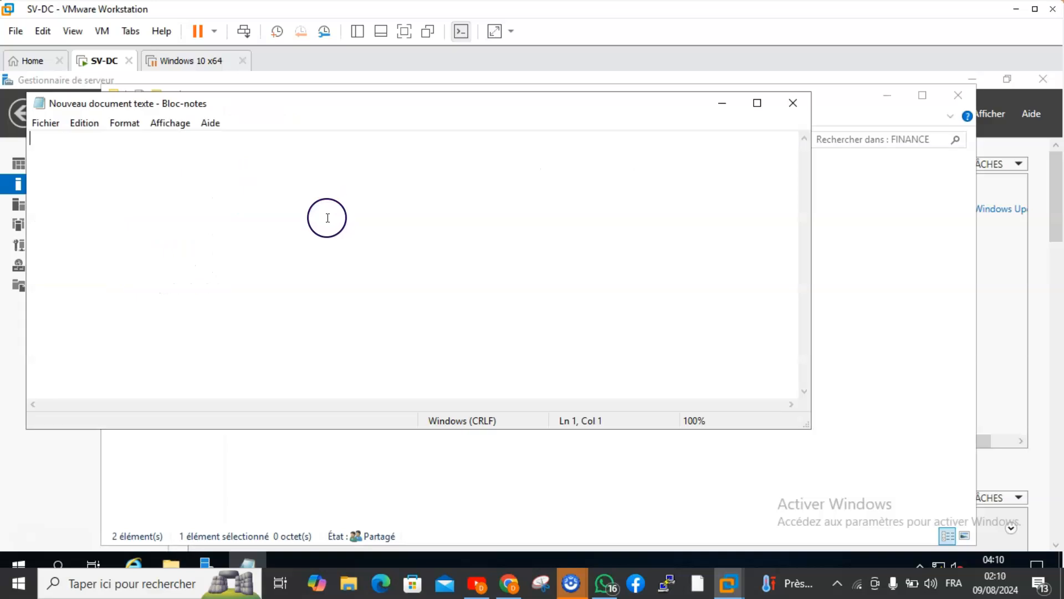
Enter the sample text "fkdbd c;x dfdfl x xc" in the FINANCE text document, save it and close it.
{"action": "type", "text": "fkdbd c;x dfdfl x xc"}
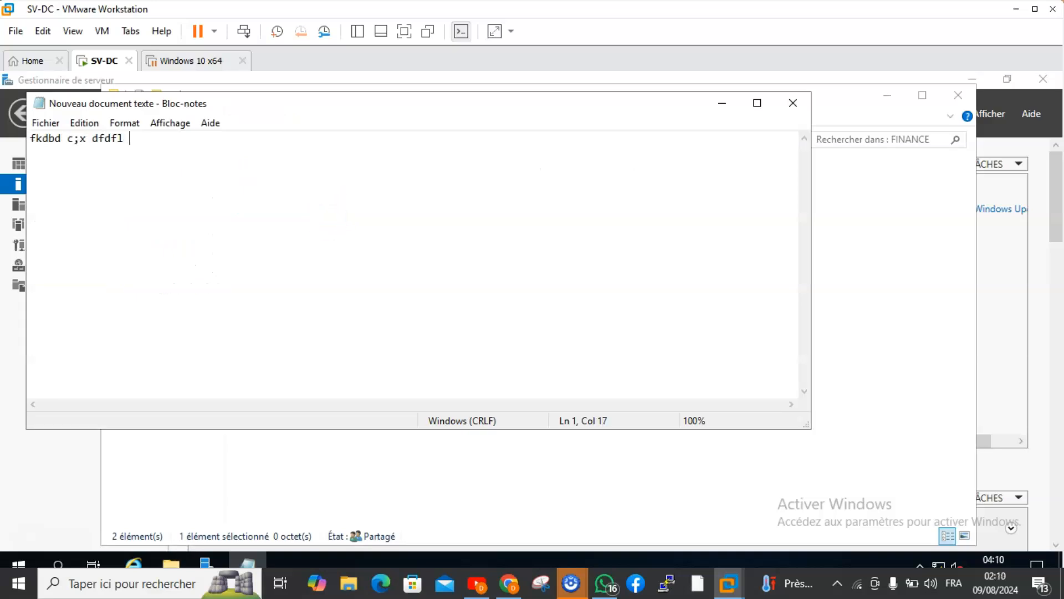
{"action": "left_click", "coordinate": [48, 125]}
{"action": "left_click", "coordinate": [76, 174]}
{"action": "left_click", "coordinate": [792, 102]}
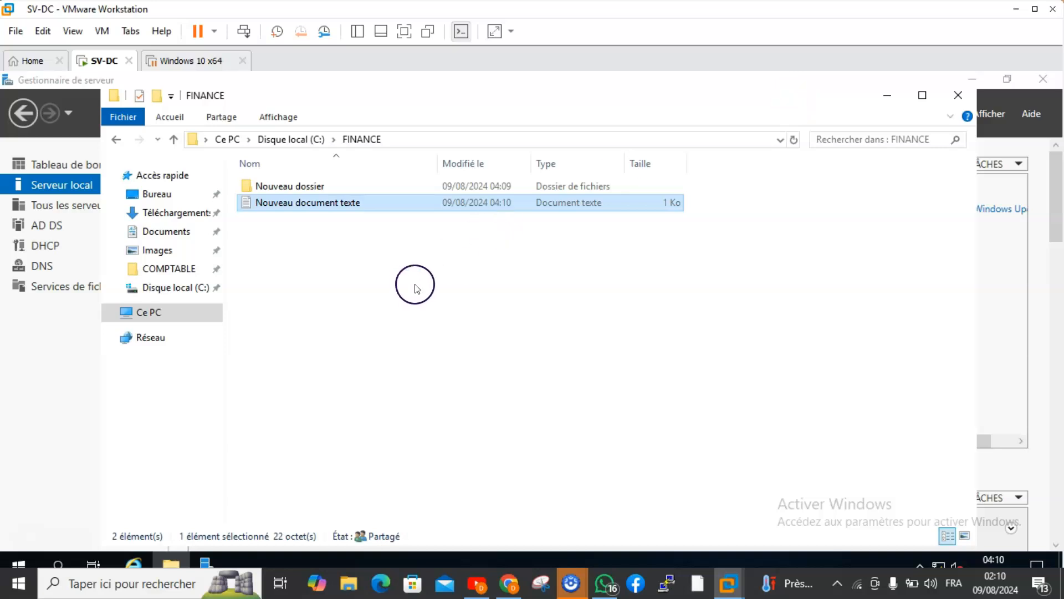
{"action": "left_click", "coordinate": [414, 285]}
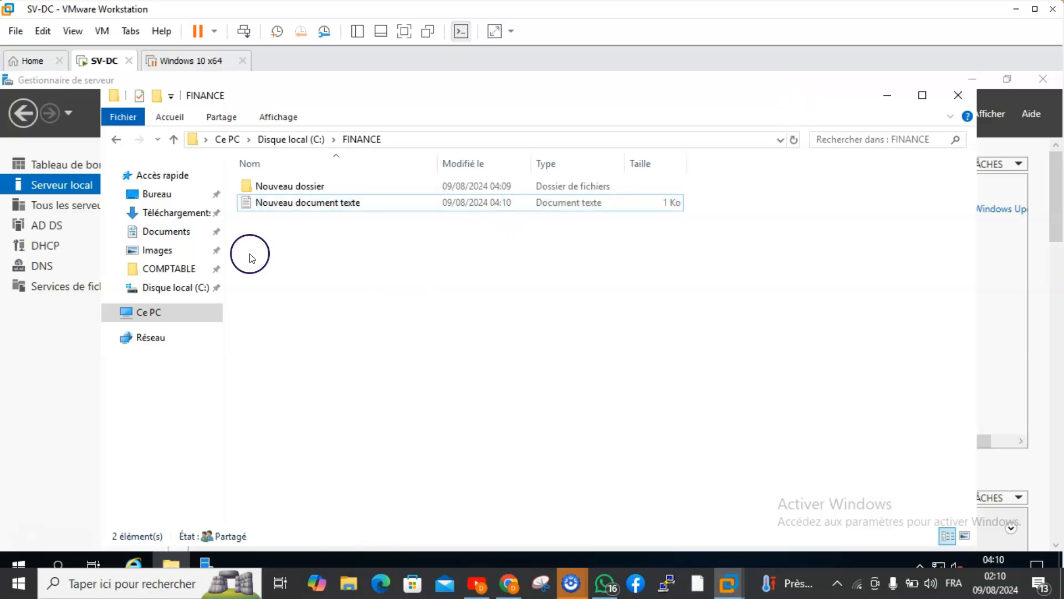
Go back to the C: drive through Ce PC and open the MARKTING folder.
{"action": "left_click", "coordinate": [148, 311]}
{"action": "double_click", "coordinate": [315, 349]}
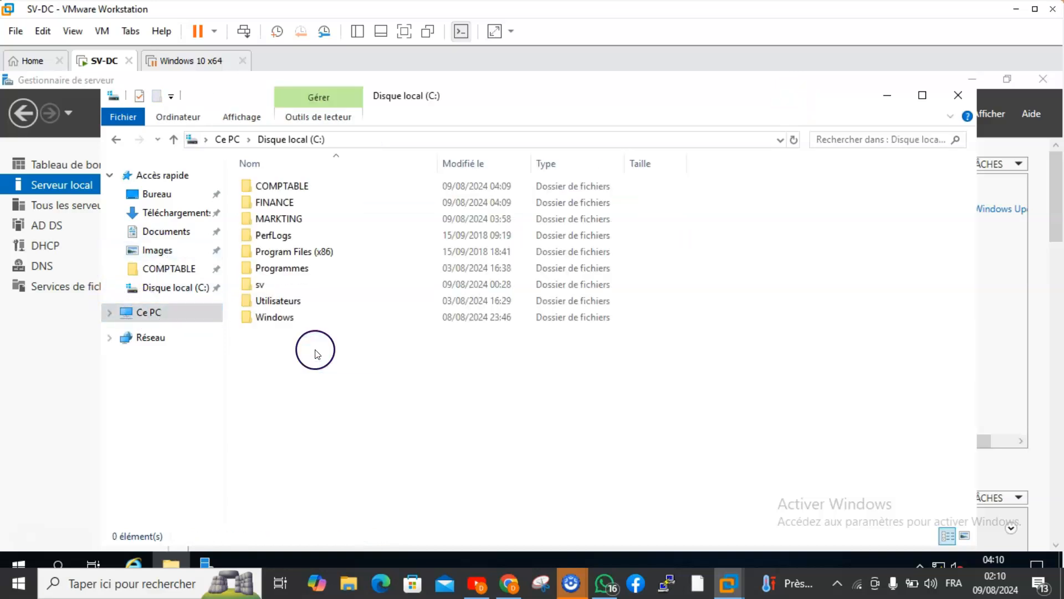
{"action": "double_click", "coordinate": [285, 219]}
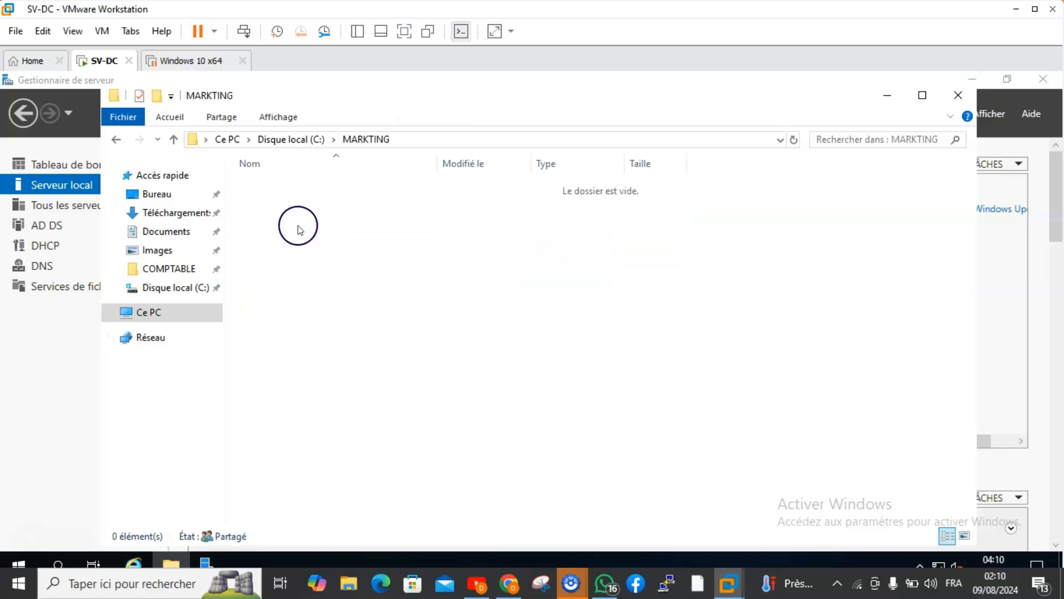
Create a text document in the MARKTING folder with the default name Nouveau document texte and open it.
{"action": "right_click", "coordinate": [295, 225]}
{"action": "mouse_move", "coordinate": [338, 416]}
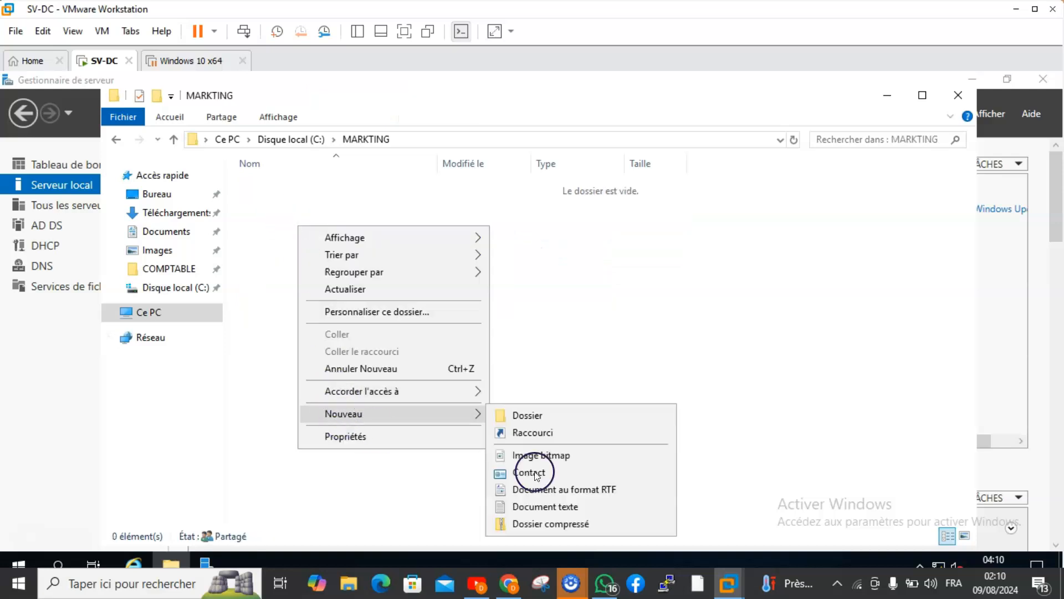
{"action": "left_click", "coordinate": [552, 506]}
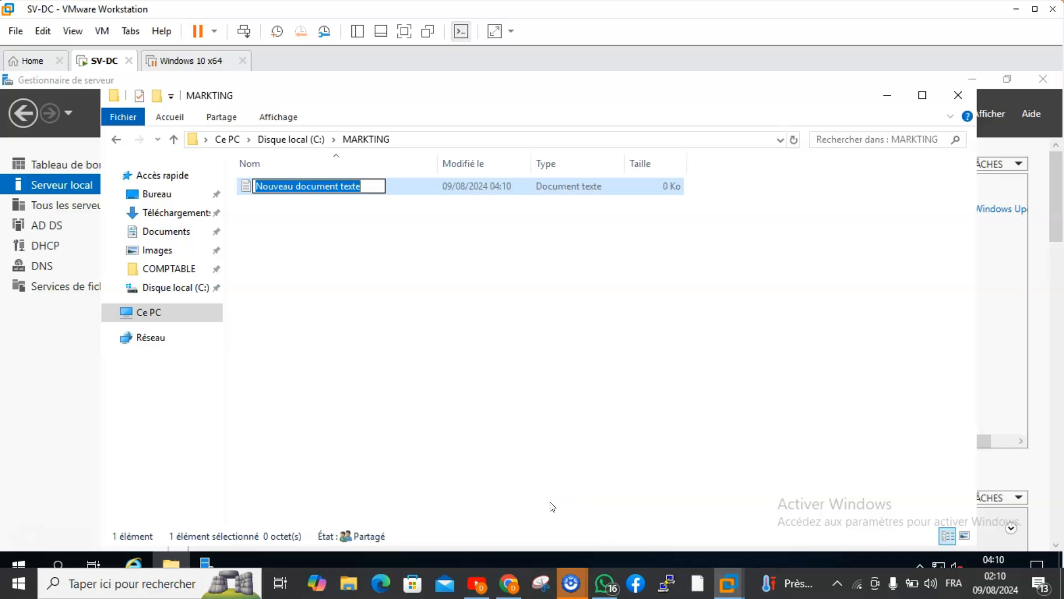
{"action": "left_click", "coordinate": [395, 317]}
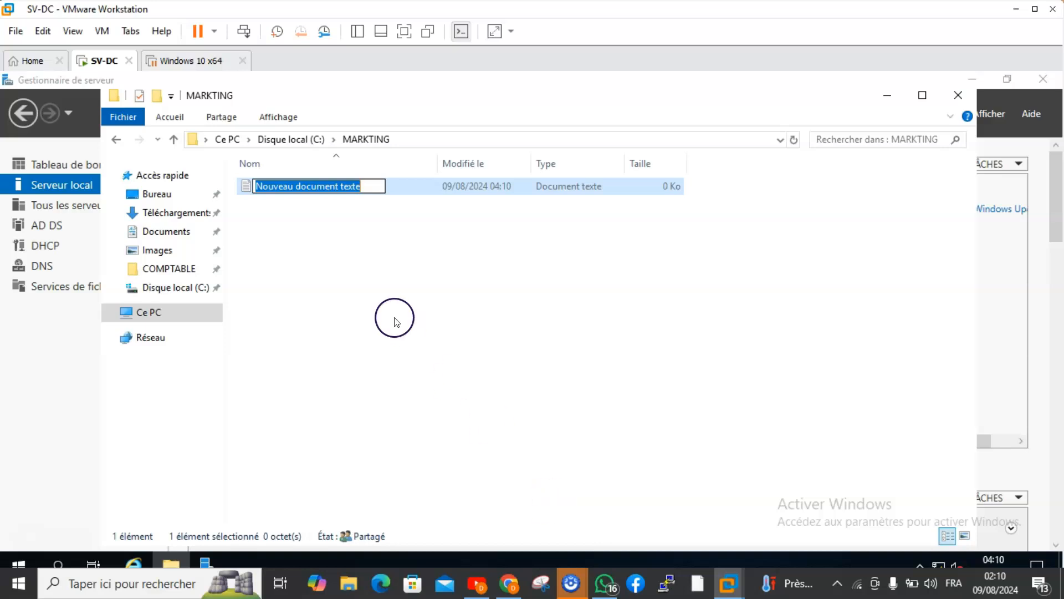
{"action": "double_click", "coordinate": [288, 185]}
Enter the sample text "vfldfdb bfgn v c dfbc", save the document, and close it together with the MARKTING folder window.
{"action": "type", "text": "vfldfdb "}
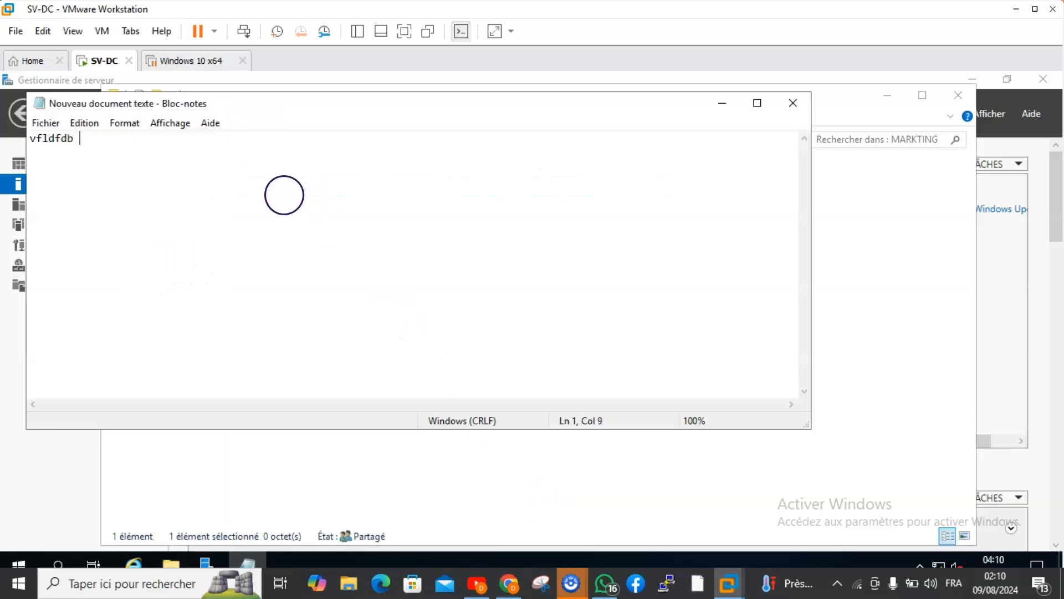
{"action": "type", "text": "bfgn v  c dfbc"}
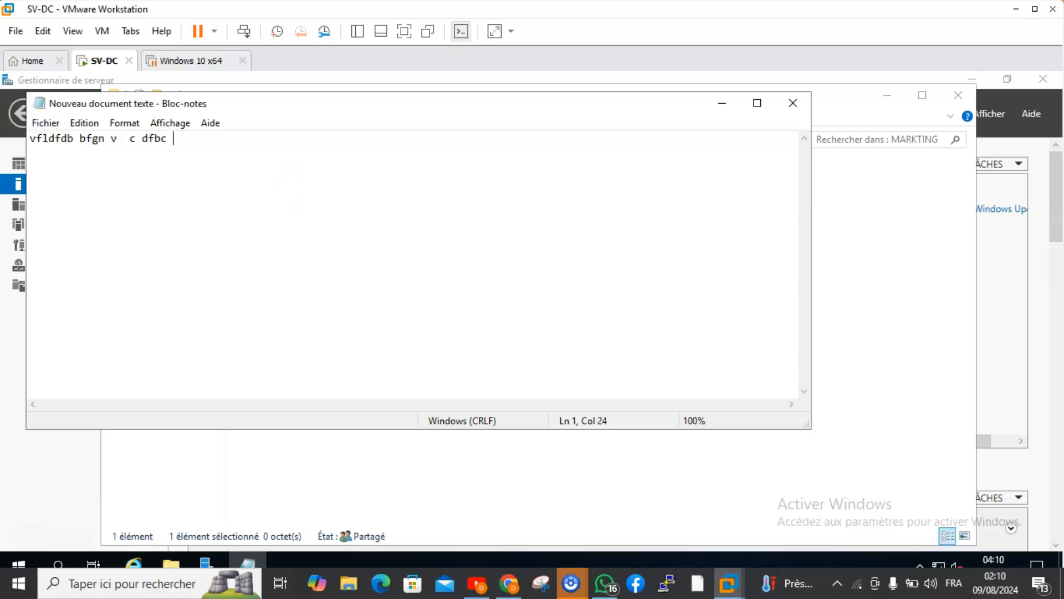
{"action": "left_click", "coordinate": [40, 123]}
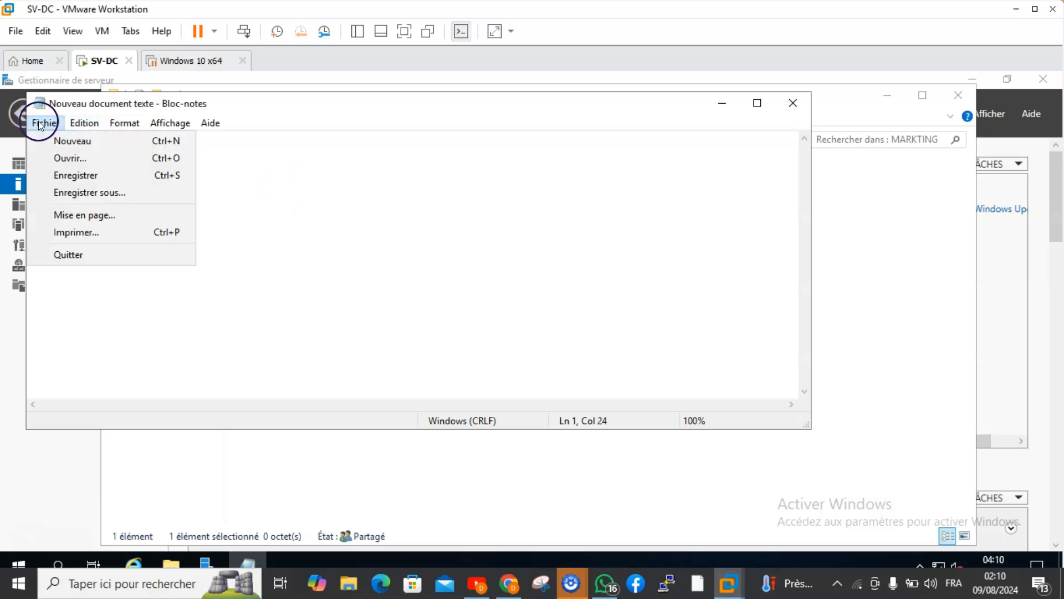
{"action": "left_click", "coordinate": [60, 175]}
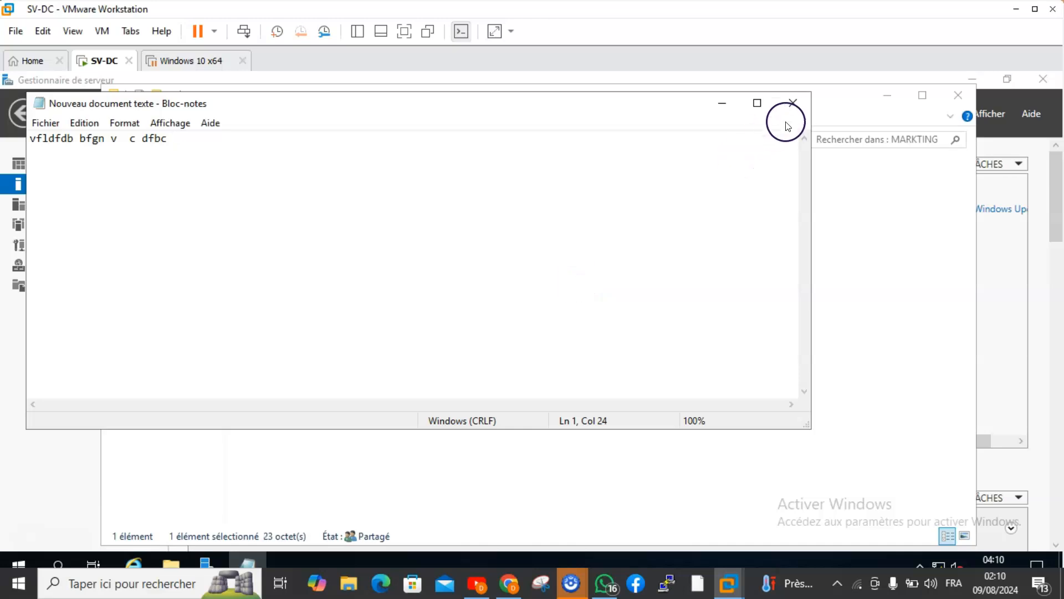
{"action": "left_click", "coordinate": [798, 110]}
{"action": "left_click", "coordinate": [956, 94]}
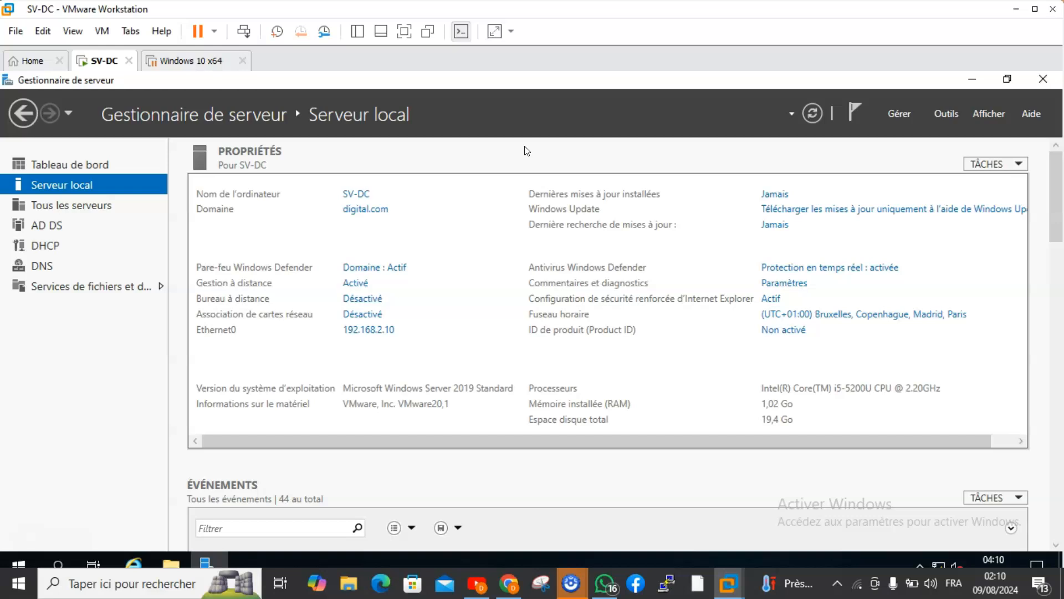
Switch to the Windows 10 x64 virtual machine, unlock it and sign in with the domain user's account password.
{"action": "left_click", "coordinate": [386, 98]}
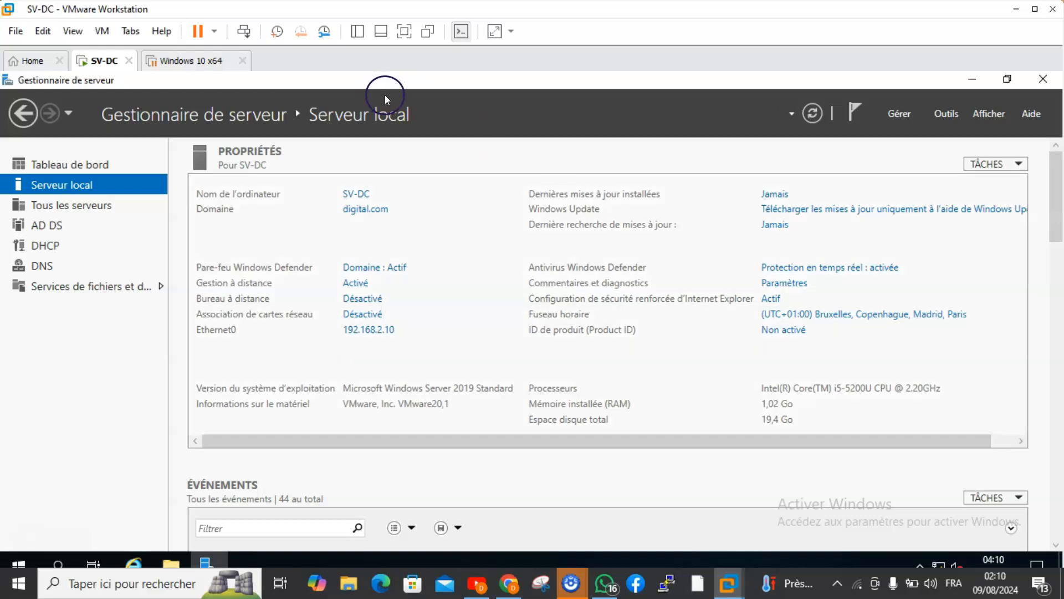
{"action": "left_click", "coordinate": [211, 60]}
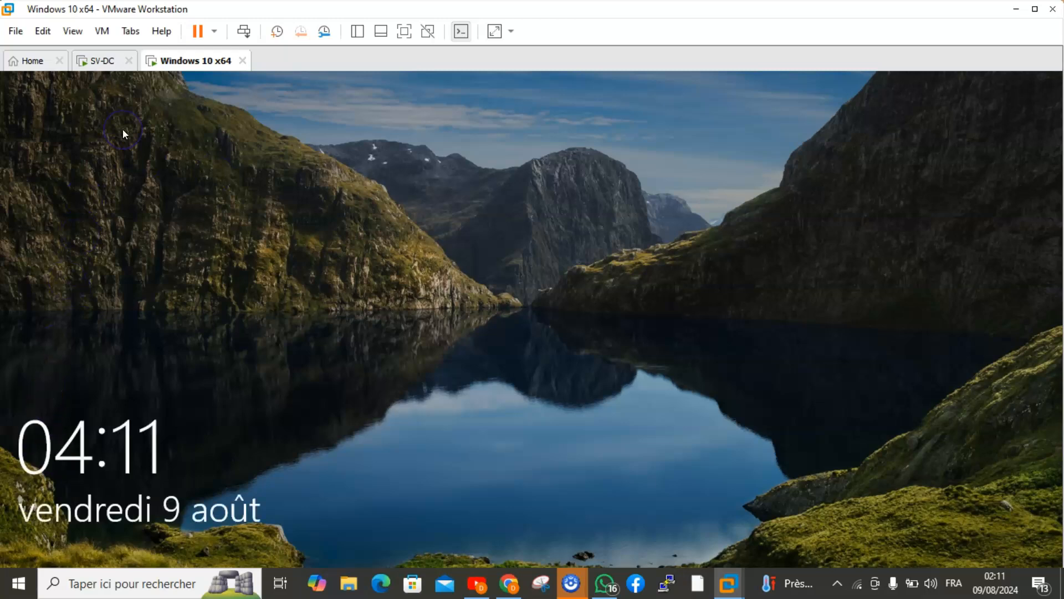
{"action": "left_click", "coordinate": [242, 32]}
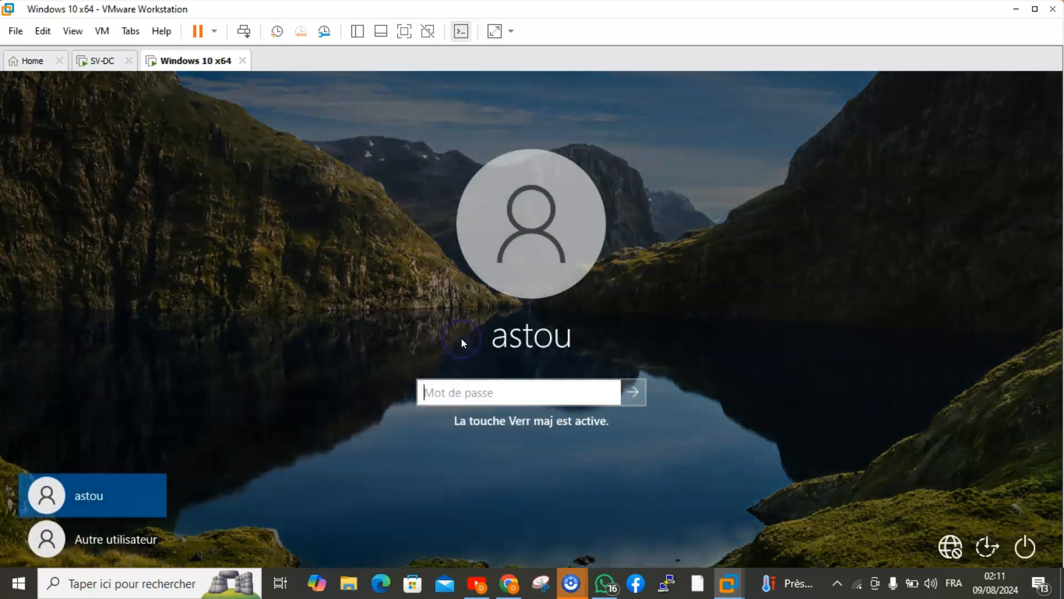
{"action": "left_click", "coordinate": [462, 390]}
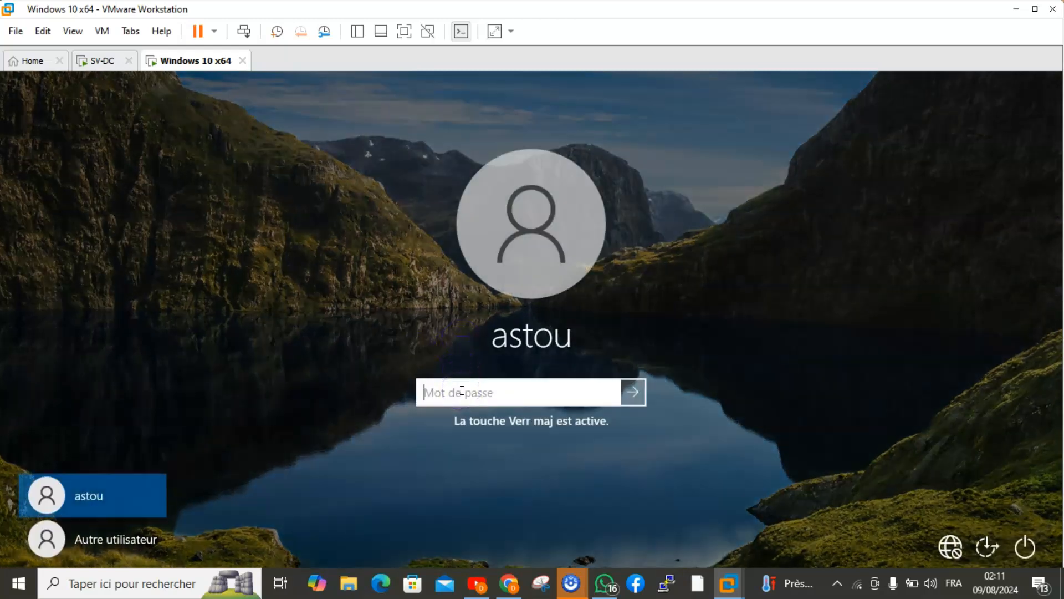
{"action": "key", "text": "Caps_Lock"}
{"action": "type", "text": "••"}
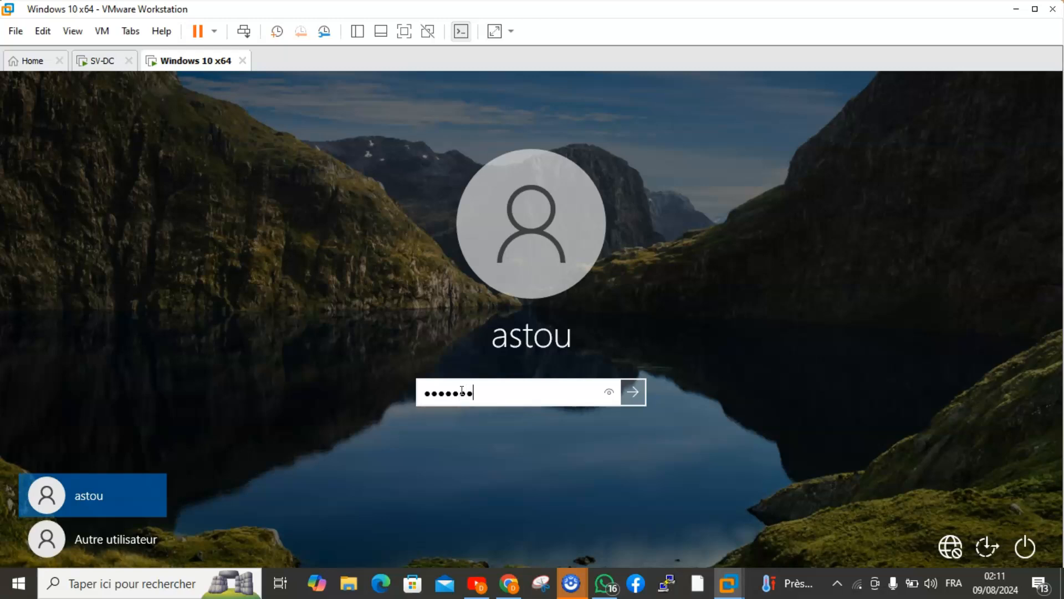
{"action": "key", "text": "Return"}
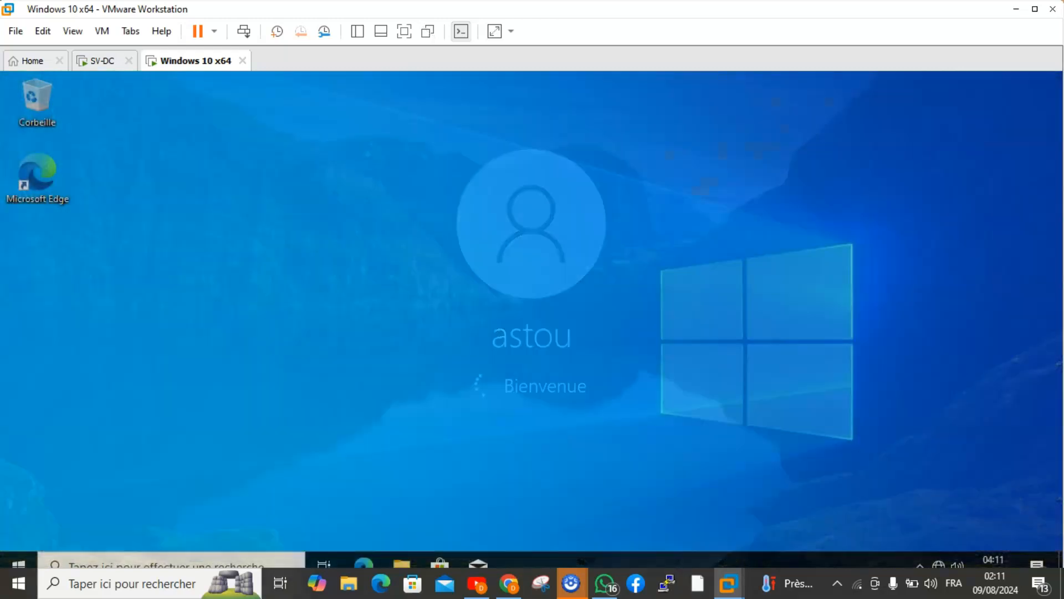
{"action": "left_click", "coordinate": [260, 223]}
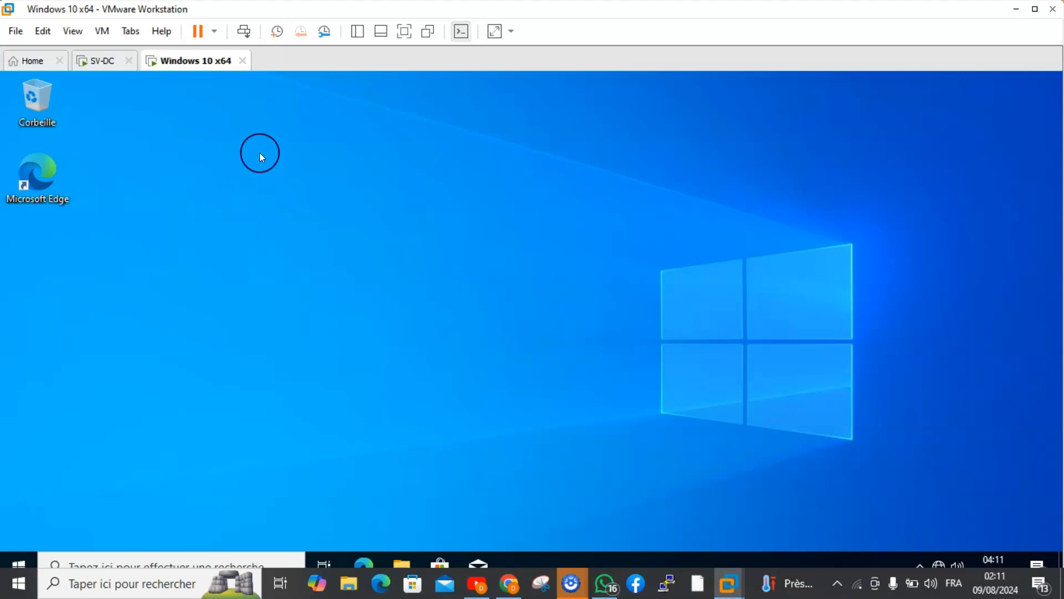
Open the file explorer on the Windows 10 client and go to the network path \\SV-DC.
{"action": "left_click", "coordinate": [402, 562]}
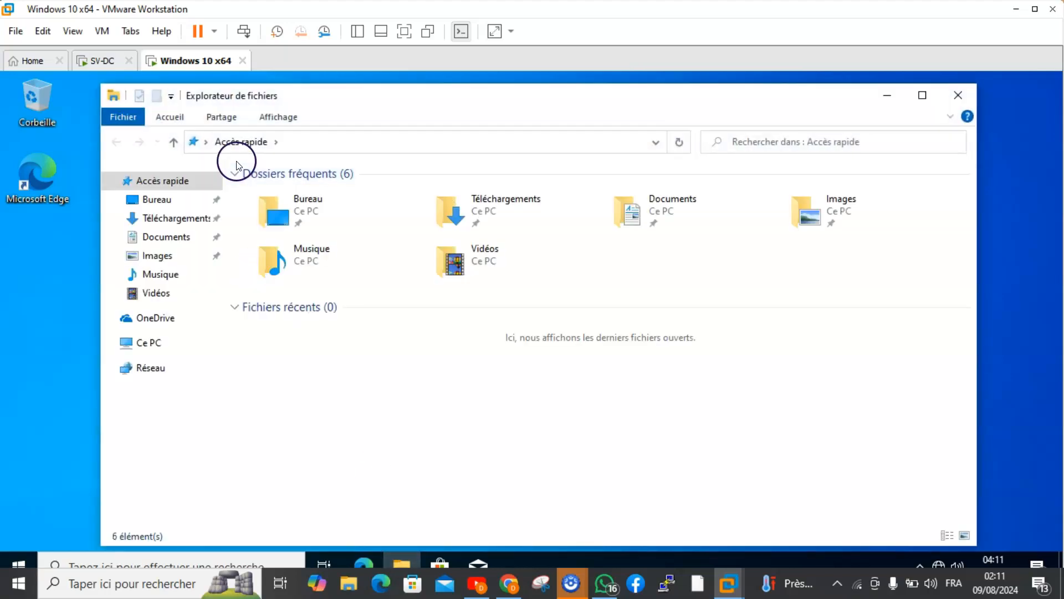
{"action": "left_click", "coordinate": [291, 143]}
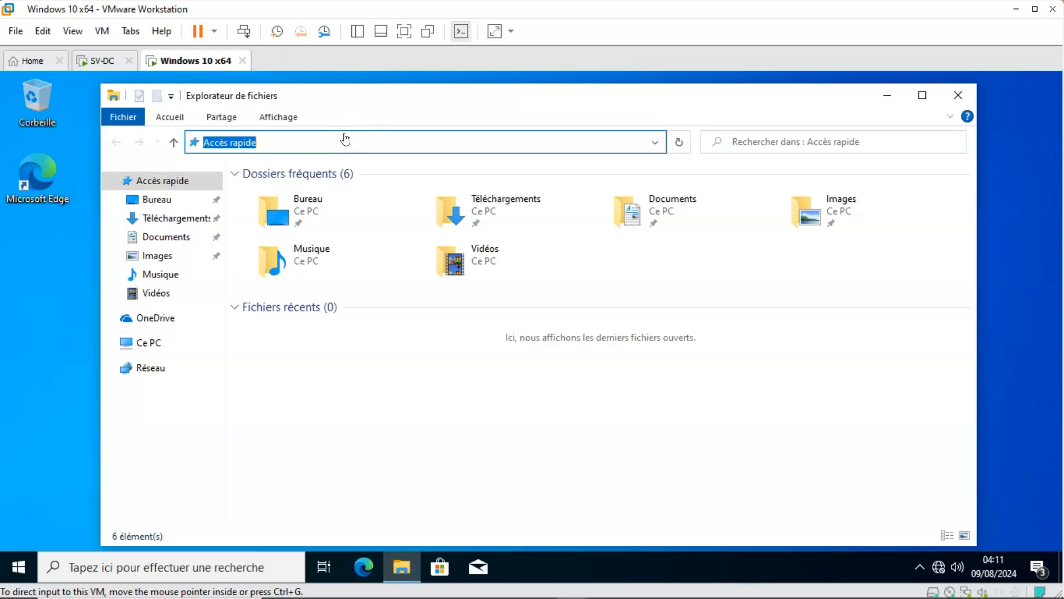
{"action": "left_click", "coordinate": [284, 142]}
{"action": "key", "text": "BackSpace"}
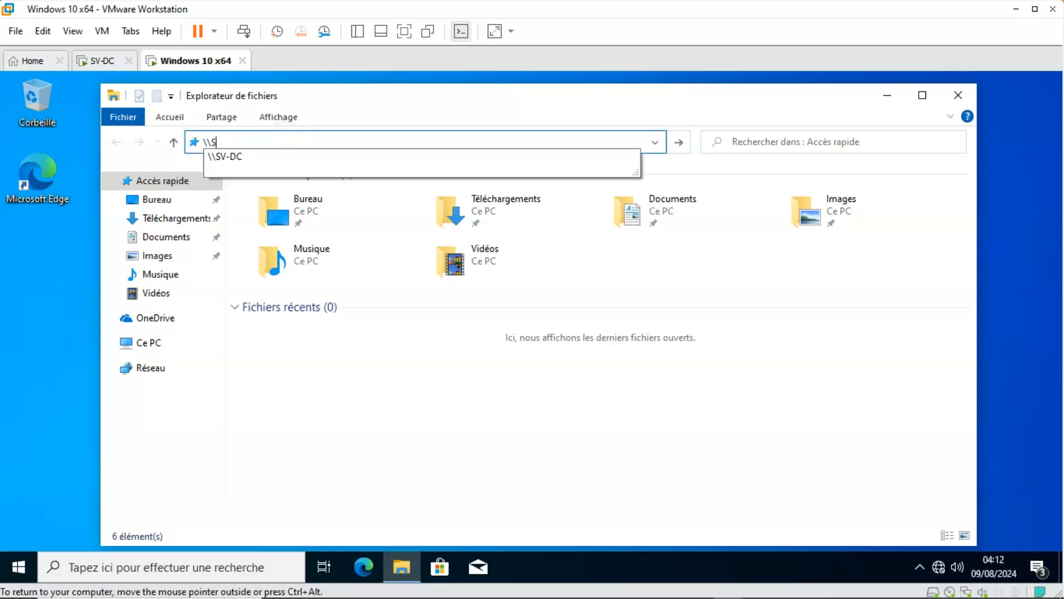
{"action": "type", "text": "\\\\SV-DC"}
{"action": "key", "text": "Return"}
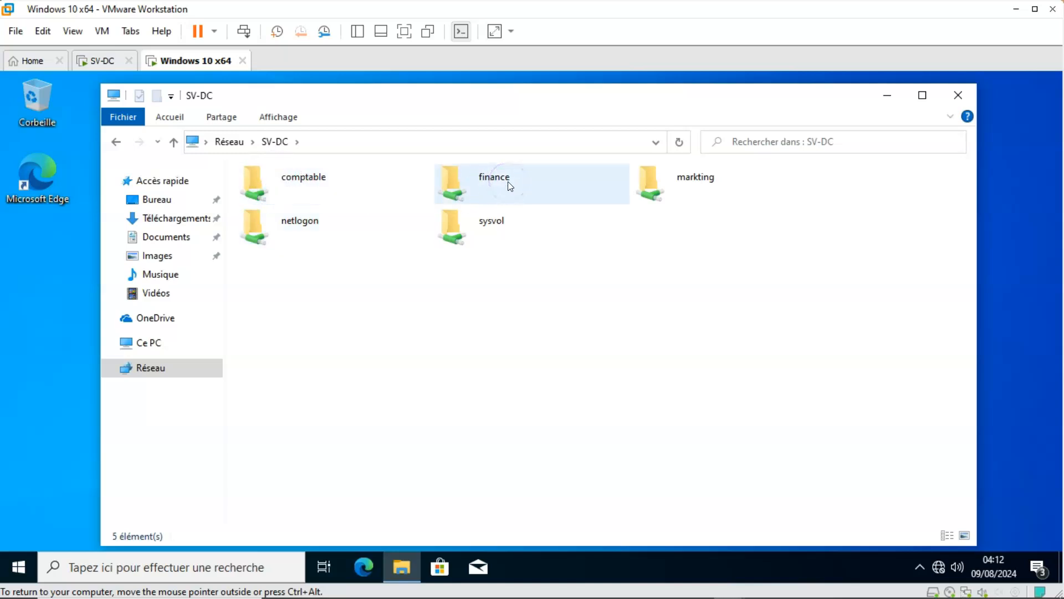
Open the comptable shared folder on SV-DC.
{"action": "left_click", "coordinate": [680, 190]}
{"action": "left_click", "coordinate": [312, 183]}
{"action": "left_click", "coordinate": [687, 178]}
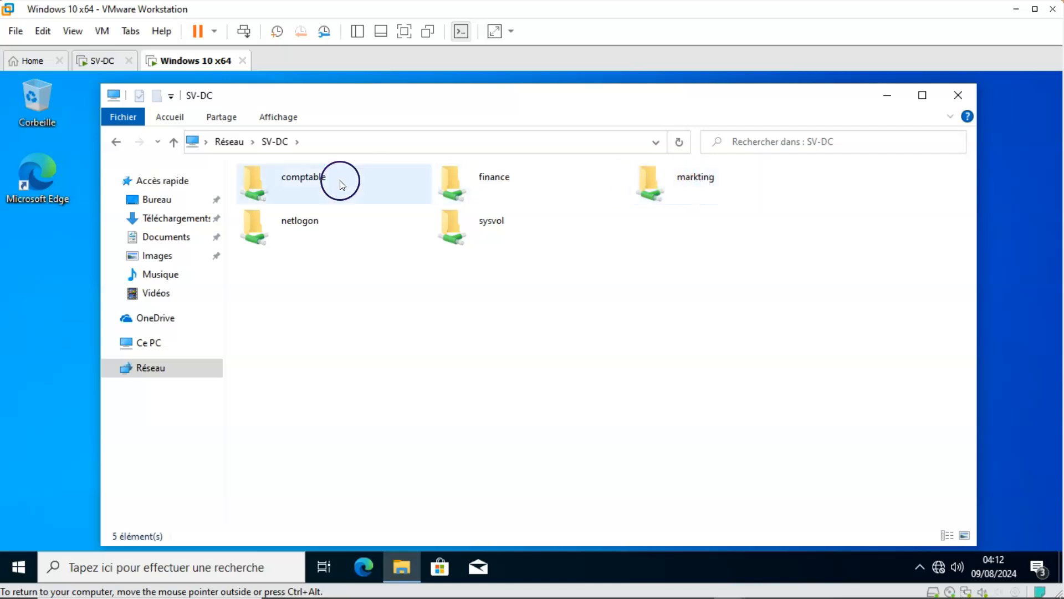
{"action": "left_click", "coordinate": [282, 175]}
{"action": "double_click", "coordinate": [280, 174]}
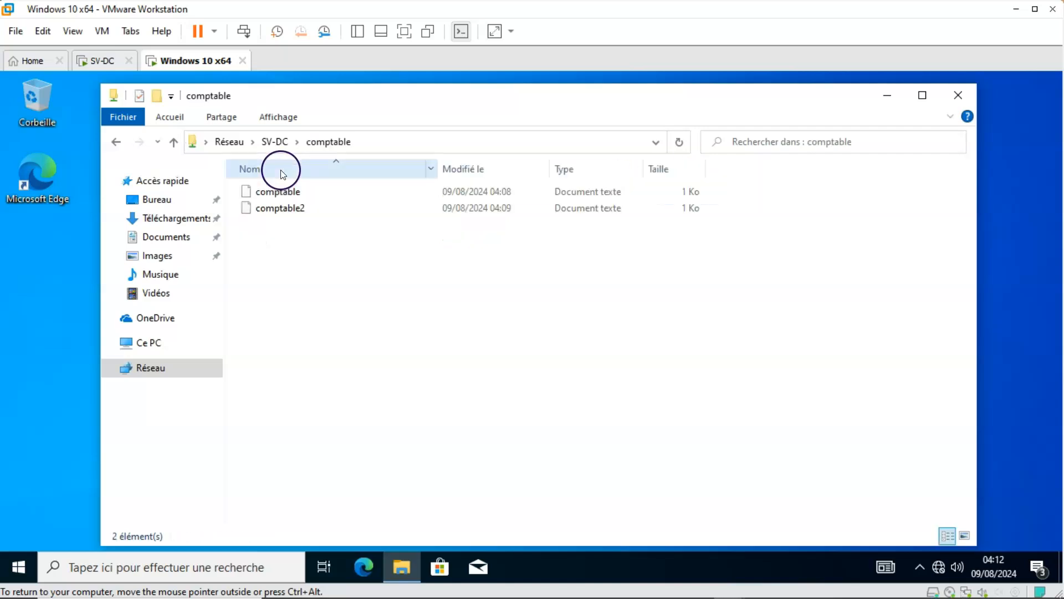
Open the comptable2 and comptable documents one after the other to check access, closing each one.
{"action": "double_click", "coordinate": [289, 209]}
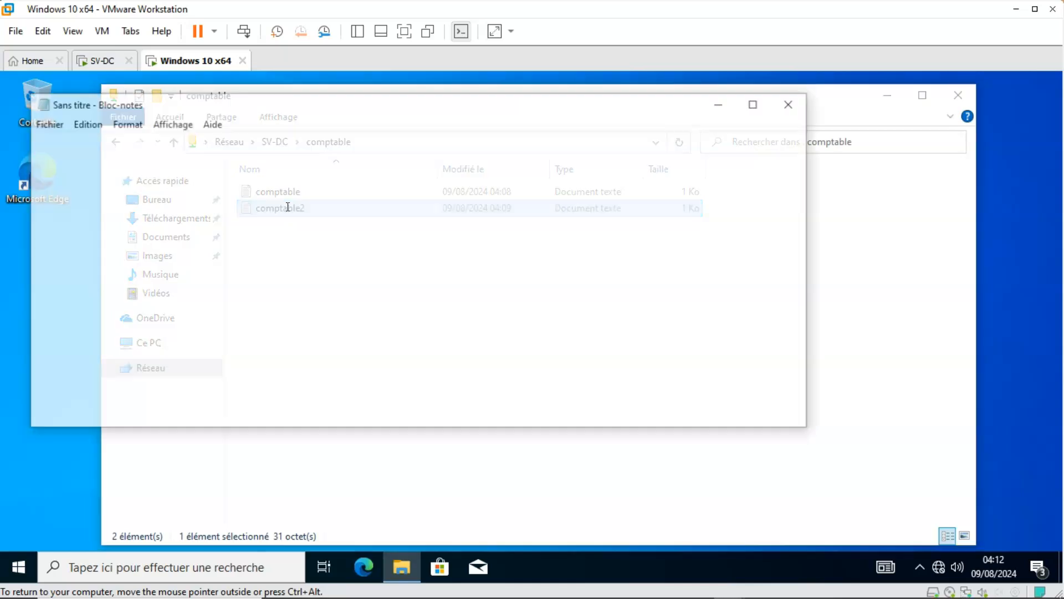
{"action": "left_click", "coordinate": [394, 221]}
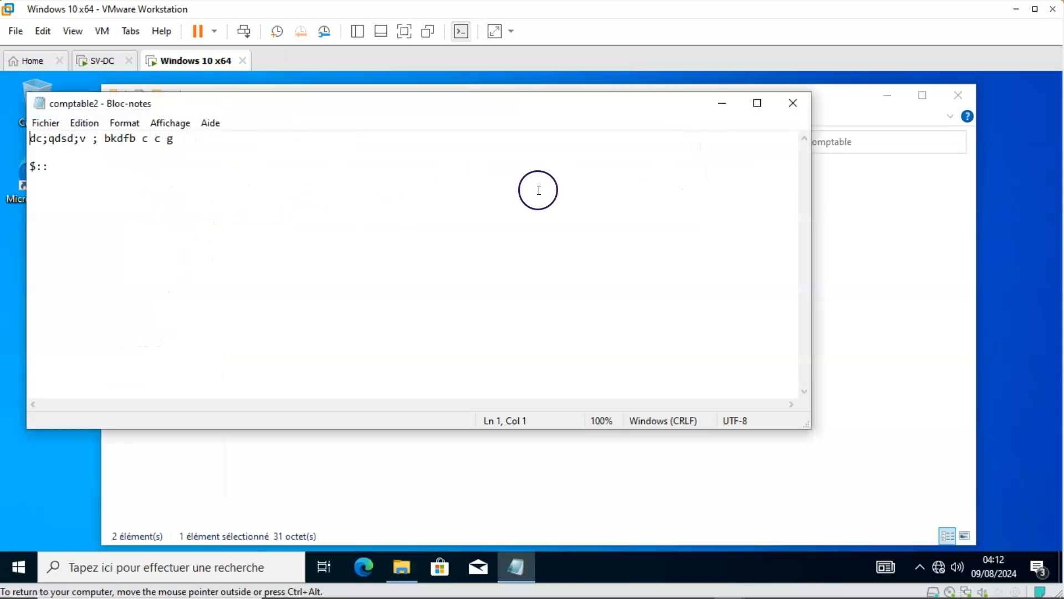
{"action": "left_click", "coordinate": [797, 105]}
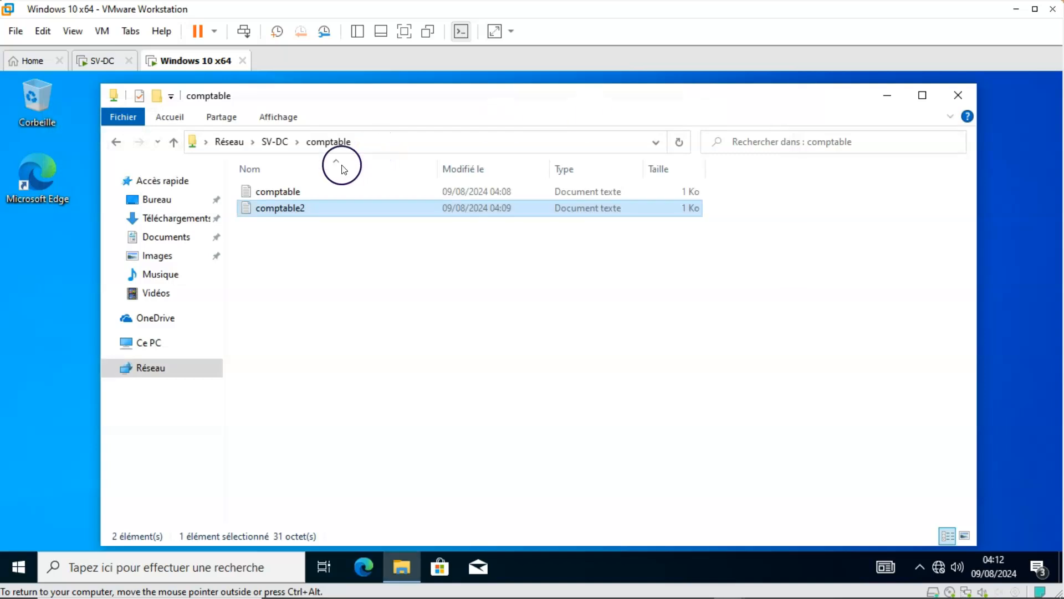
{"action": "double_click", "coordinate": [306, 198]}
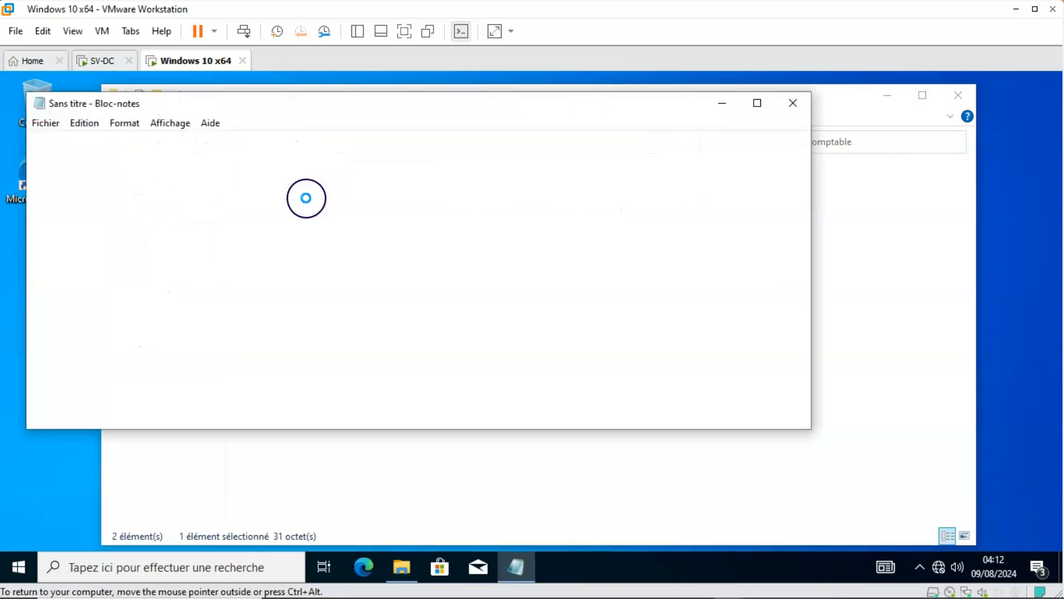
{"action": "left_click", "coordinate": [792, 103]}
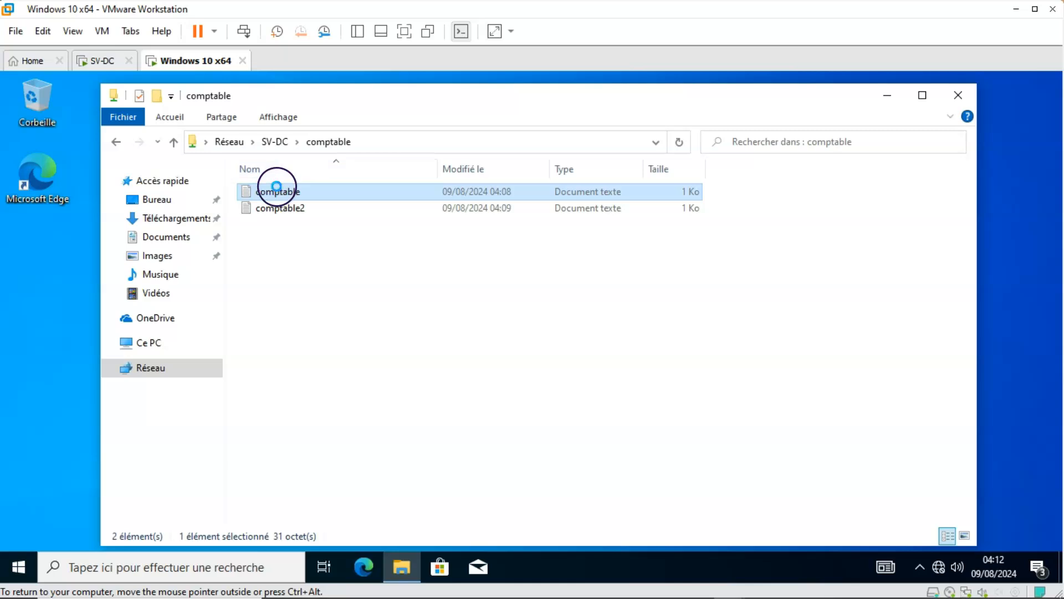
Permanently delete the comptable text document from the comptable share.
{"action": "right_click", "coordinate": [279, 191]}
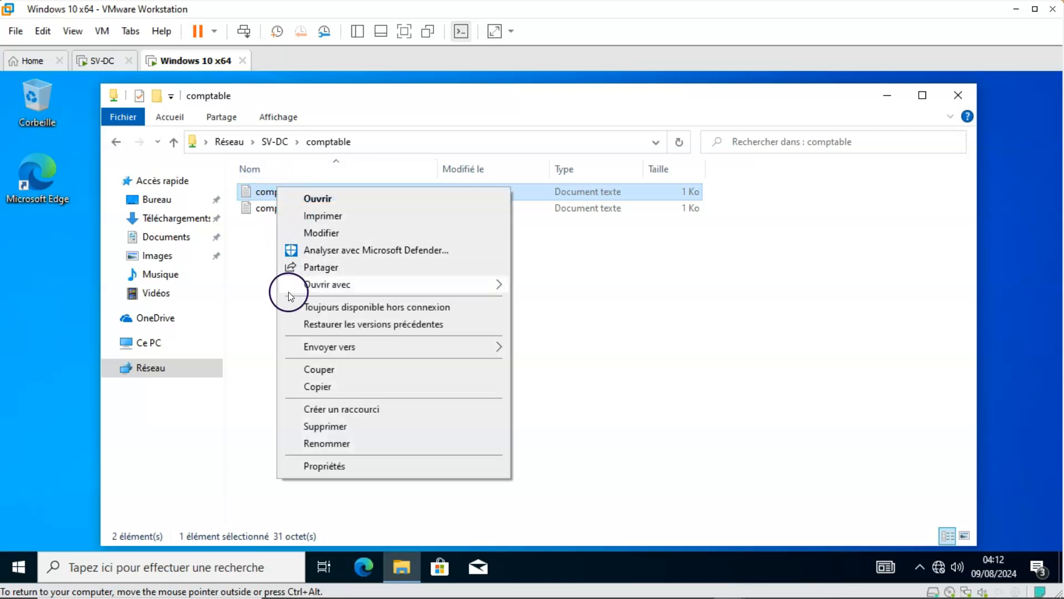
{"action": "left_click", "coordinate": [316, 427]}
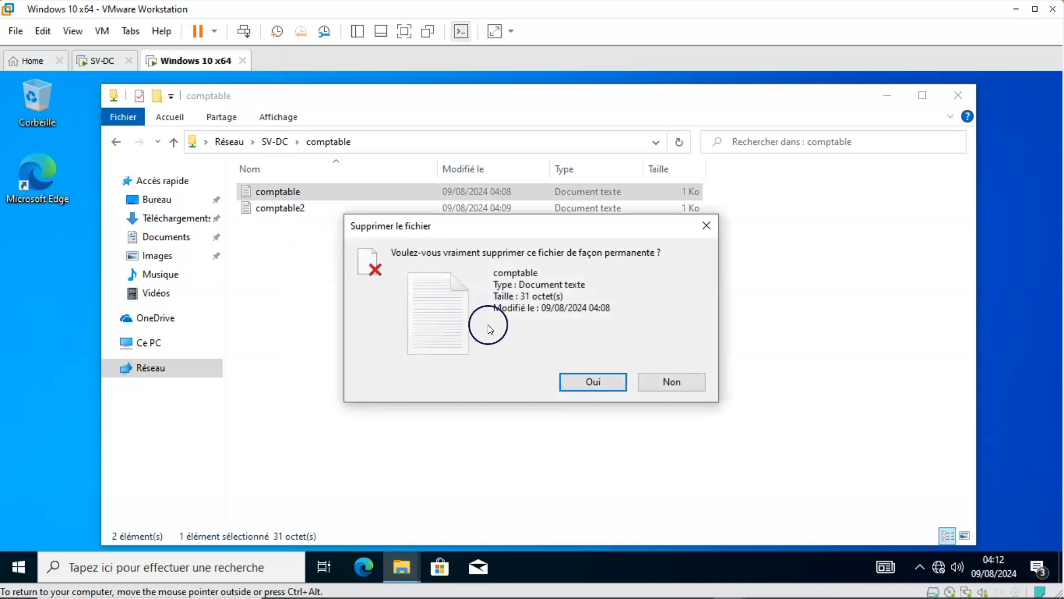
{"action": "left_click", "coordinate": [579, 382]}
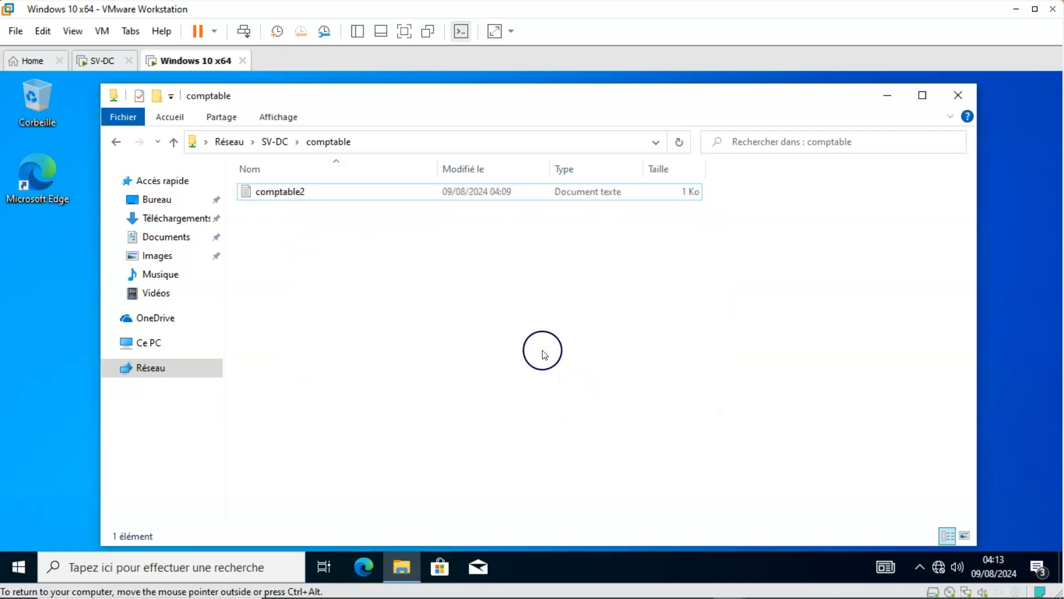
Close the comptable folder window and go back to the network path \\SV-DC in a new file explorer window.
{"action": "left_click", "coordinate": [958, 96]}
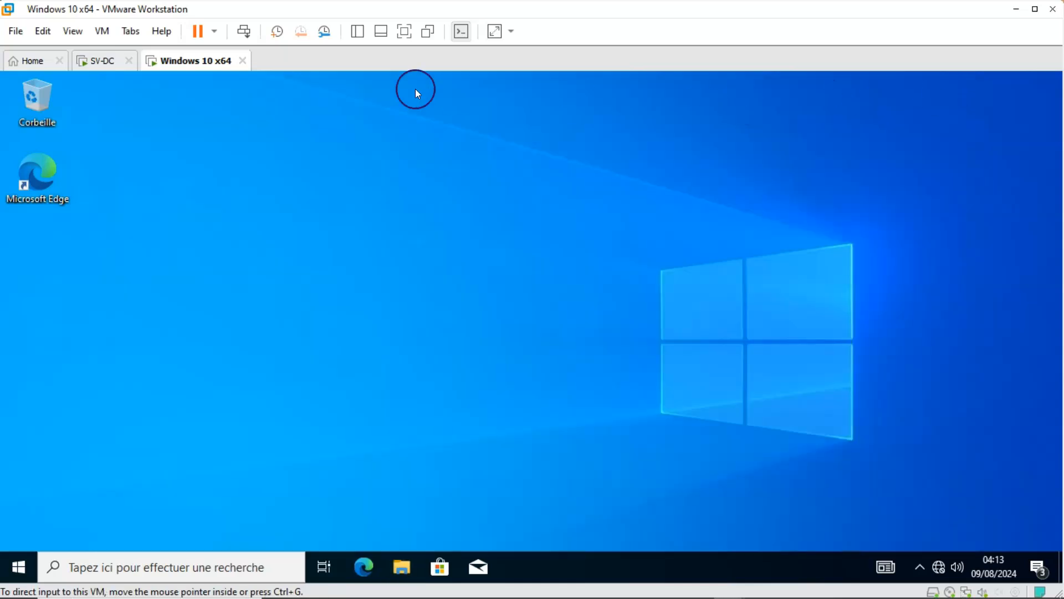
{"action": "left_click", "coordinate": [399, 567]}
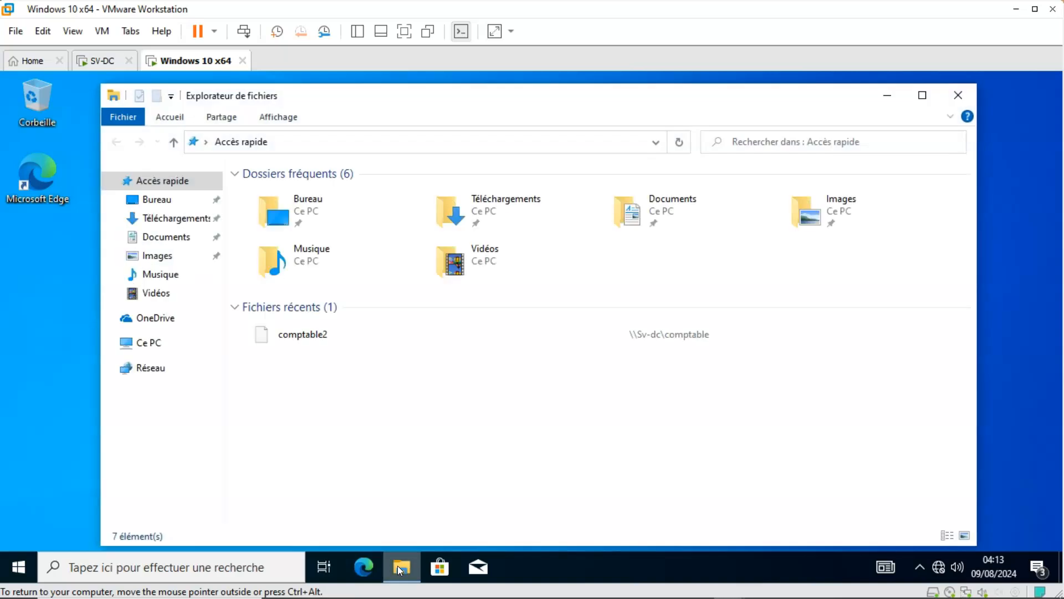
{"action": "left_click", "coordinate": [298, 142]}
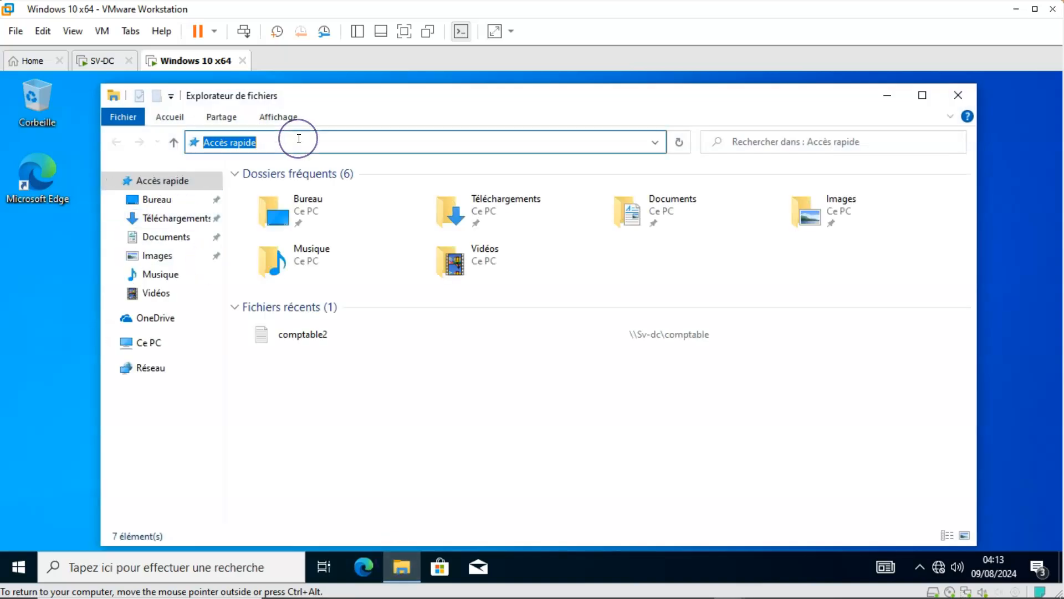
{"action": "key", "text": "BackSpace"}
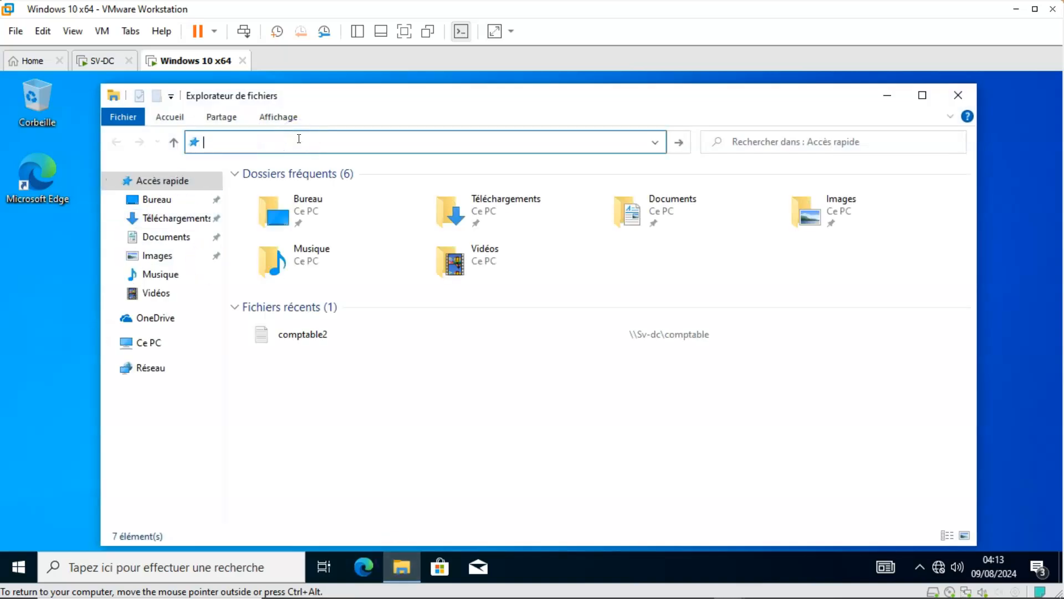
{"action": "left_click", "coordinate": [262, 156]}
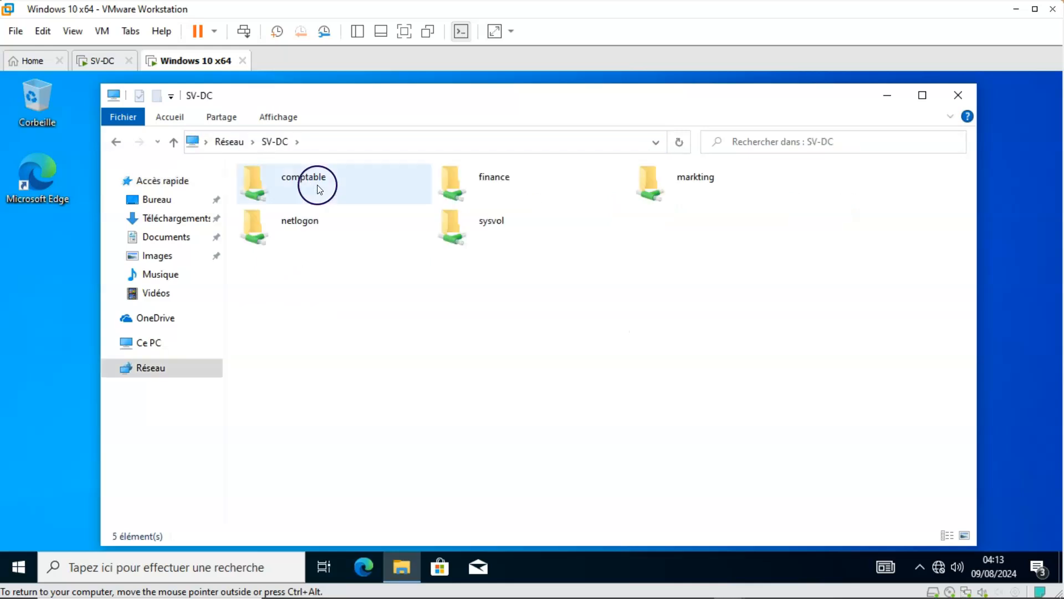
Try to open the finance shared folder on SV-DC to check access, and close the network message.
{"action": "left_click", "coordinate": [481, 177]}
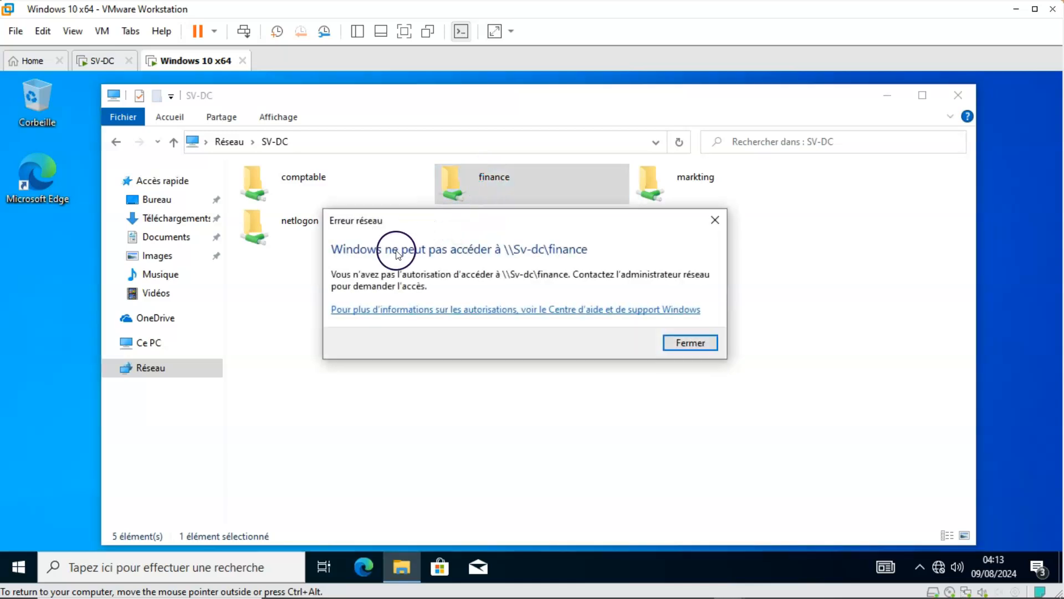
{"action": "left_click", "coordinate": [482, 259]}
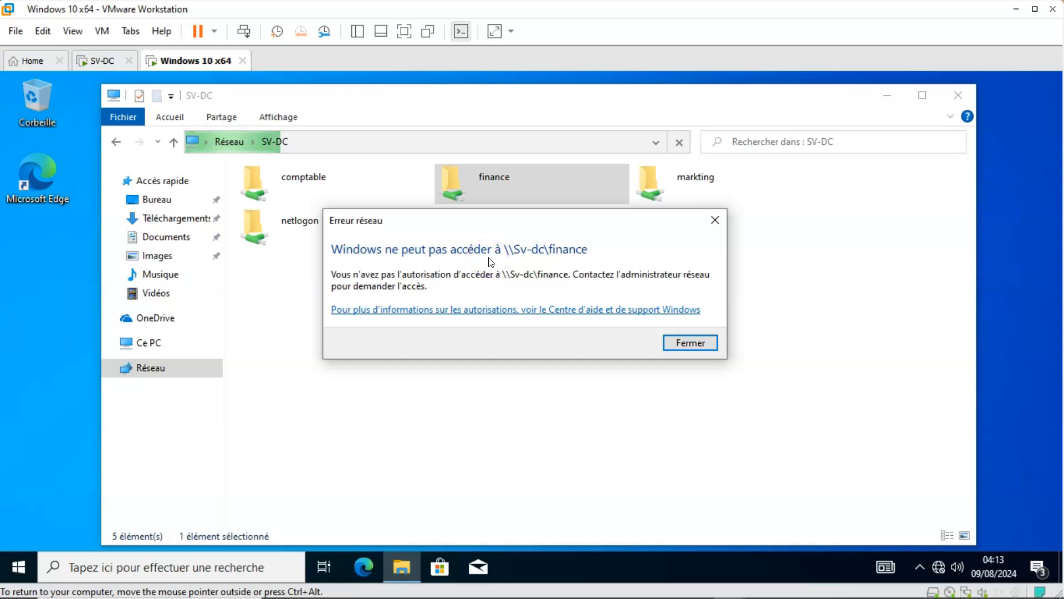
{"action": "left_click", "coordinate": [390, 281]}
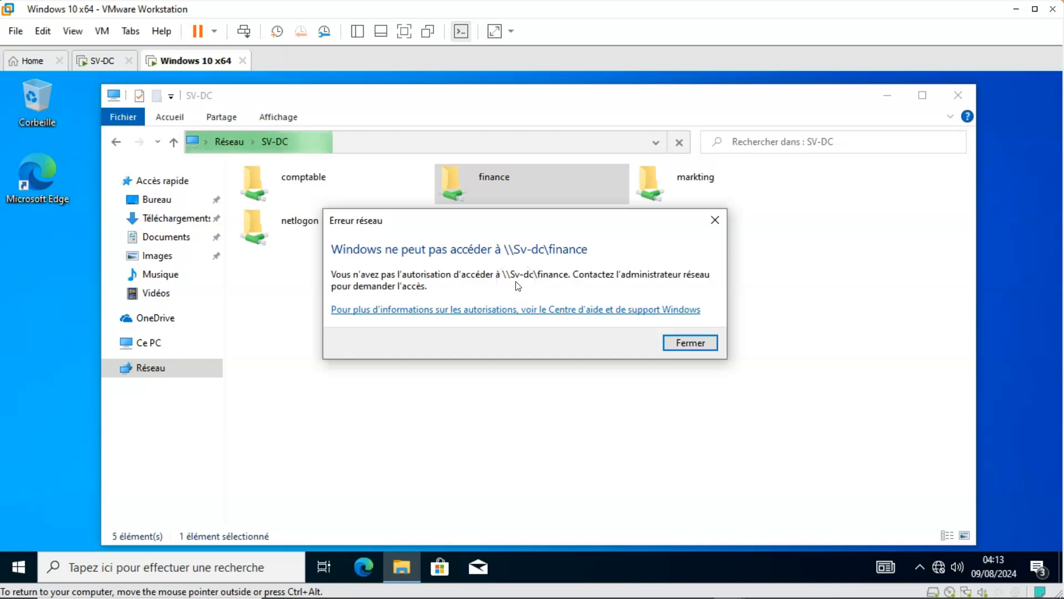
{"action": "left_click", "coordinate": [574, 283]}
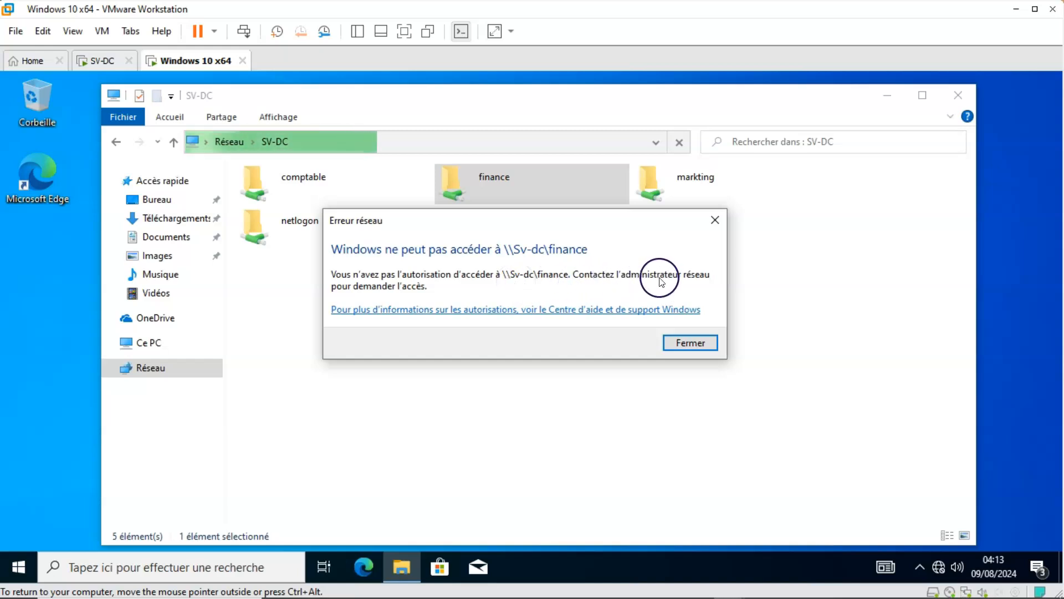
{"action": "left_click", "coordinate": [610, 270]}
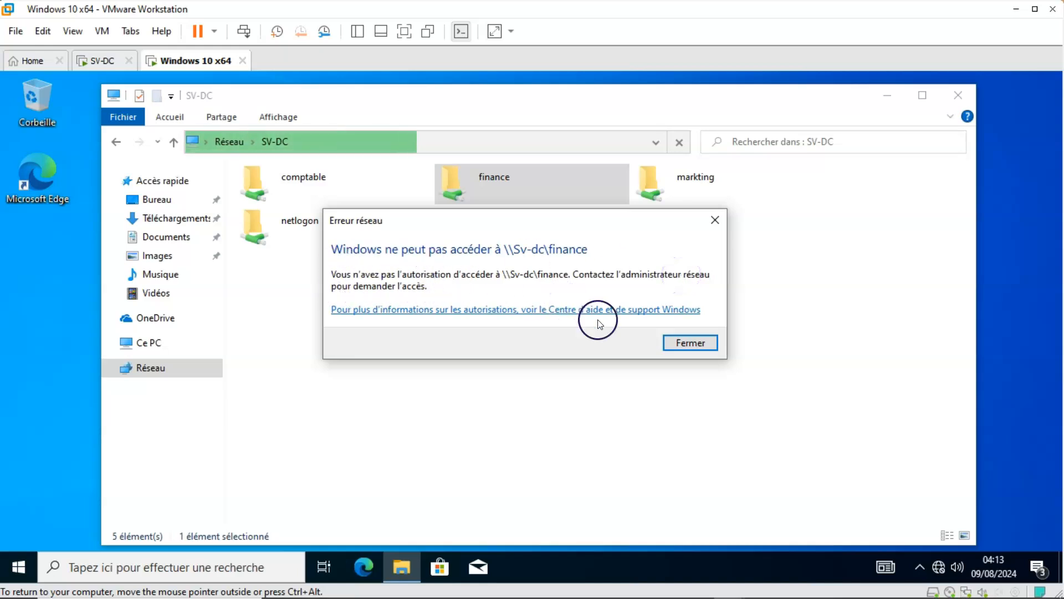
{"action": "left_click", "coordinate": [688, 341]}
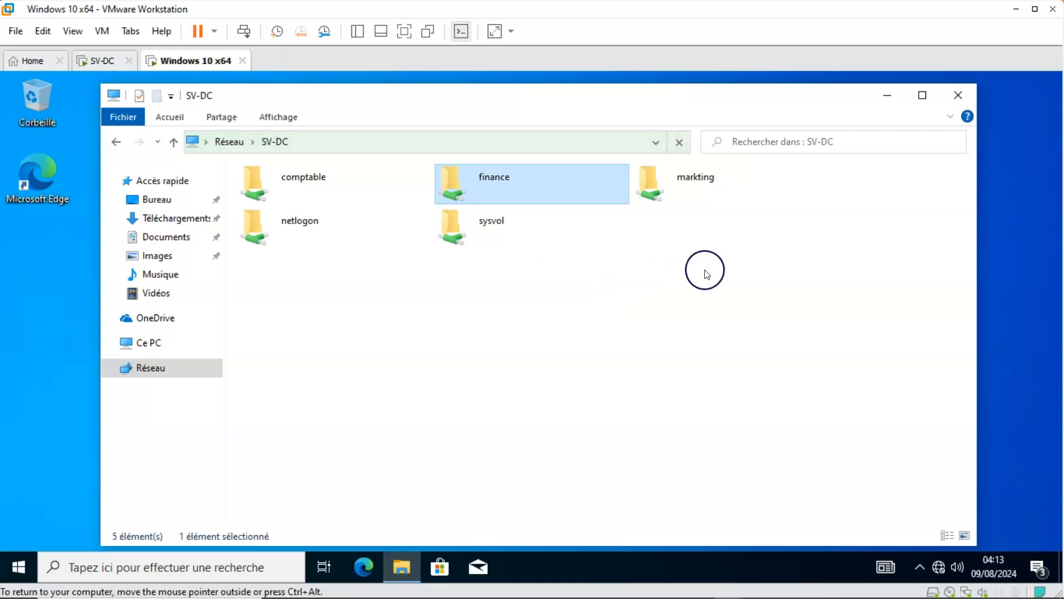
Try to open the markting shared folder on SV-DC, and close the network message and the file explorer.
{"action": "double_click", "coordinate": [693, 186]}
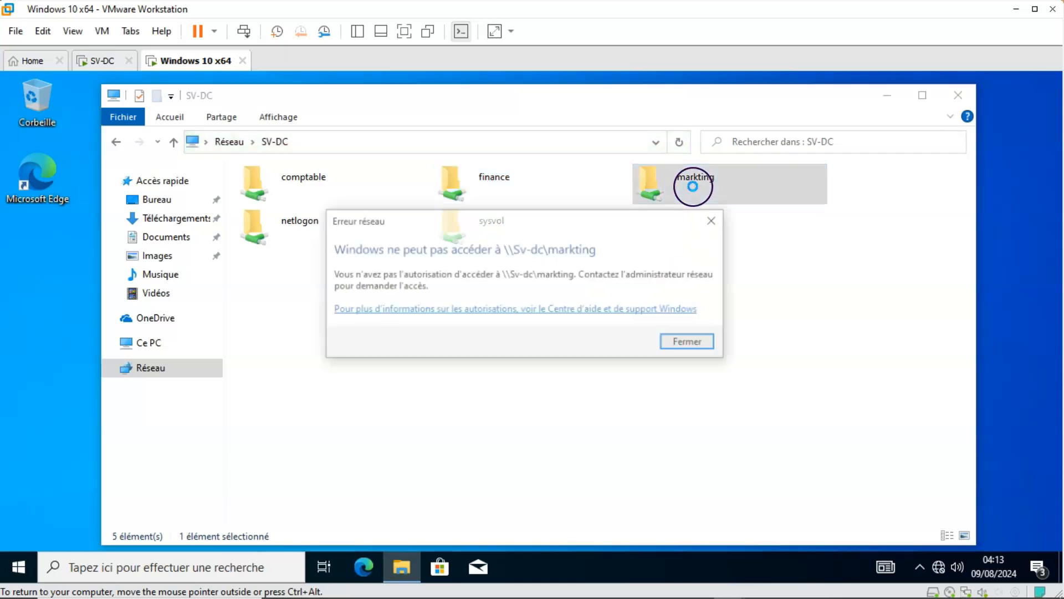
{"action": "left_click", "coordinate": [688, 343]}
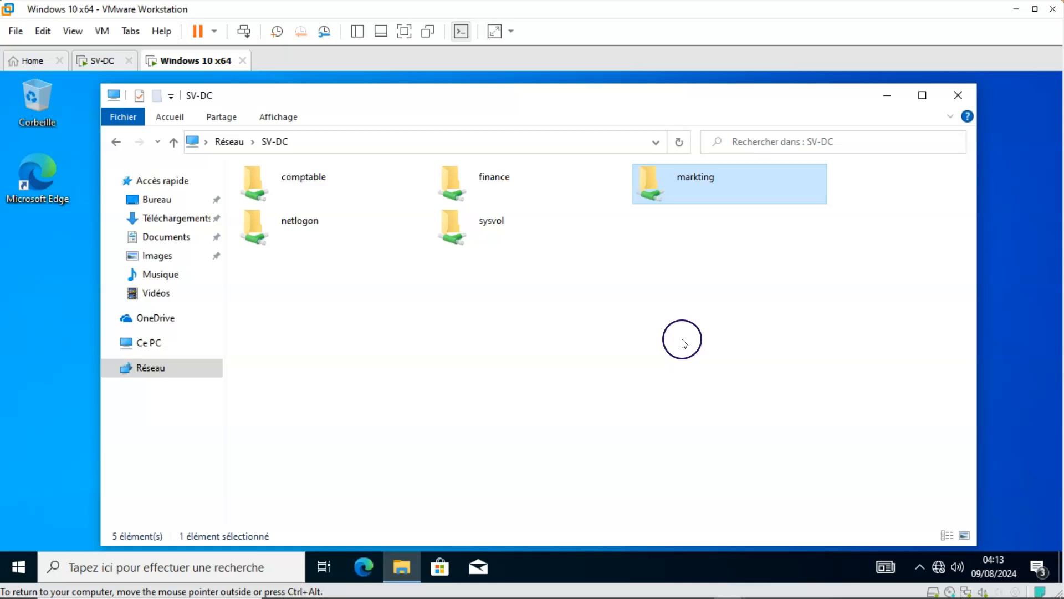
{"action": "left_click", "coordinate": [954, 91]}
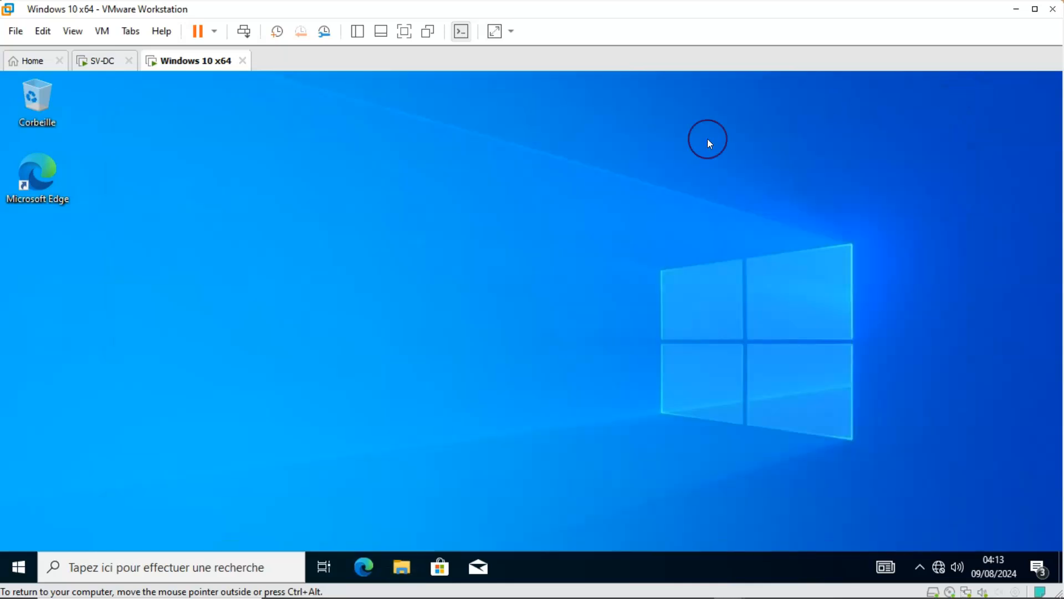
Sign the current user out of the Windows 10 client.
{"action": "left_click", "coordinate": [16, 571]}
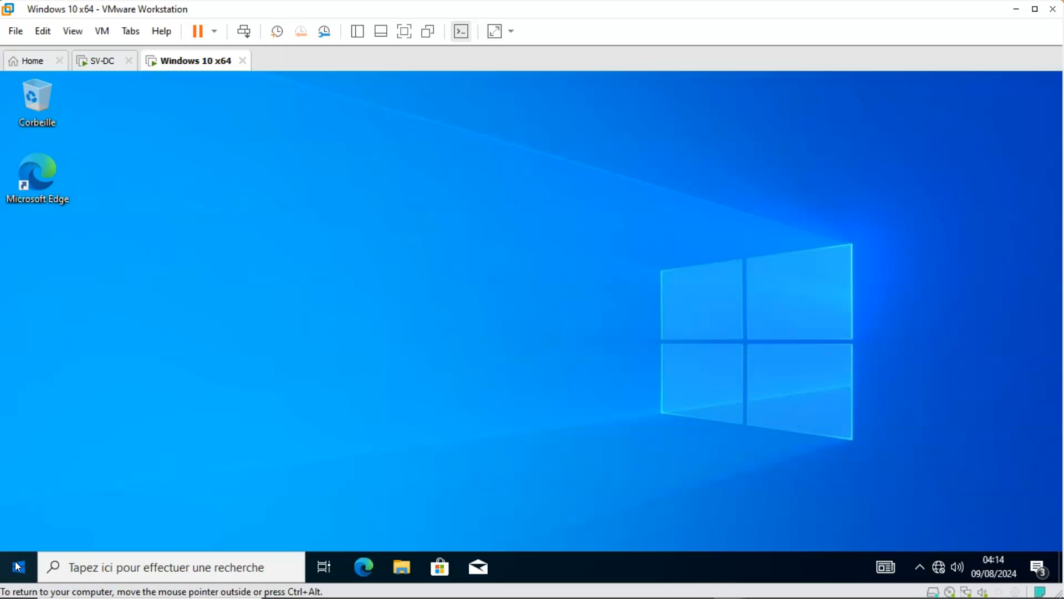
{"action": "left_click", "coordinate": [18, 566]}
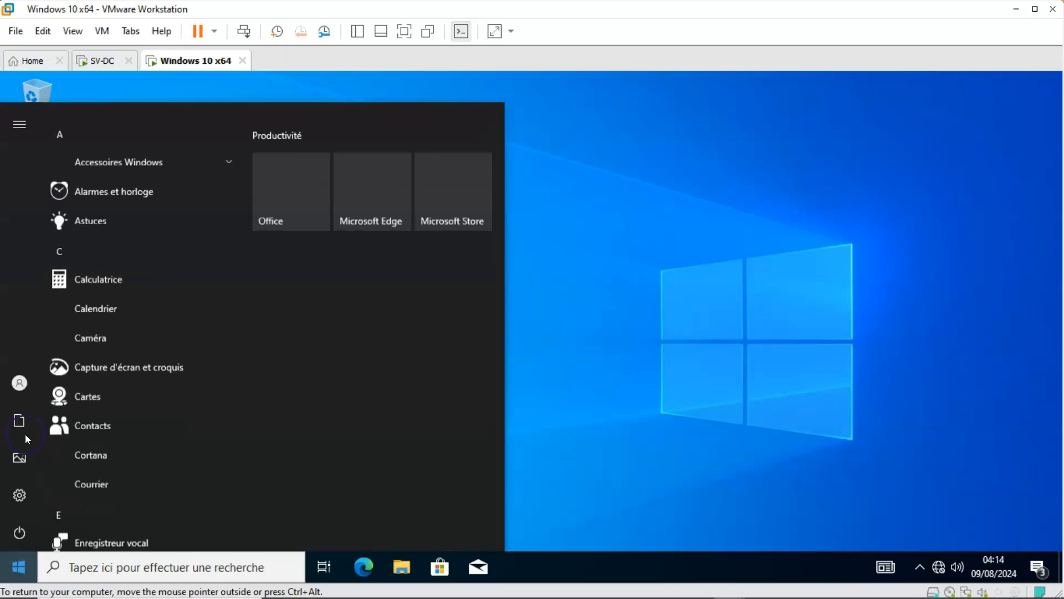
{"action": "left_click", "coordinate": [16, 383]}
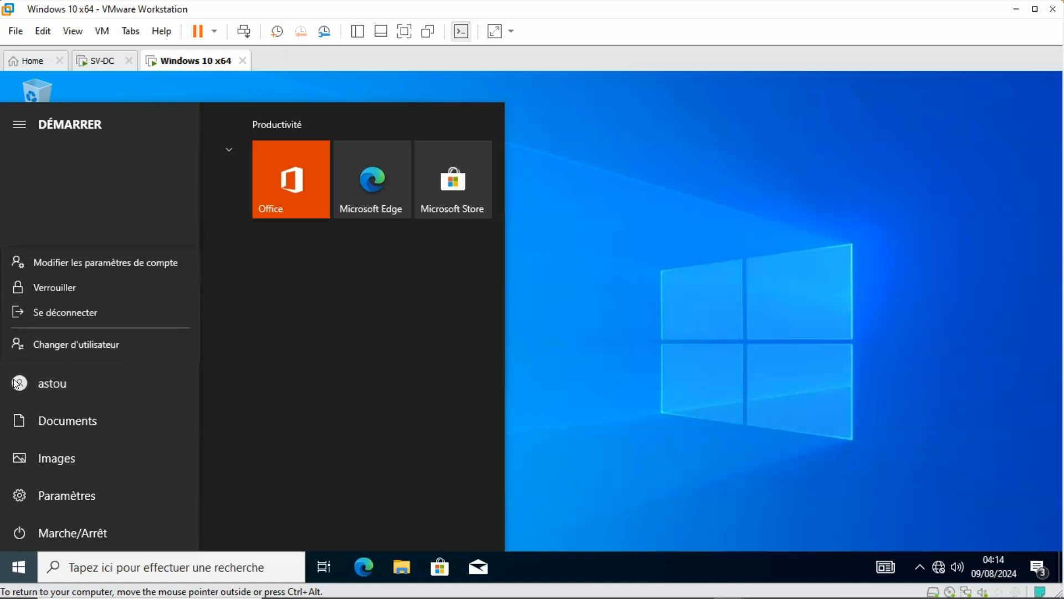
{"action": "left_click", "coordinate": [42, 311]}
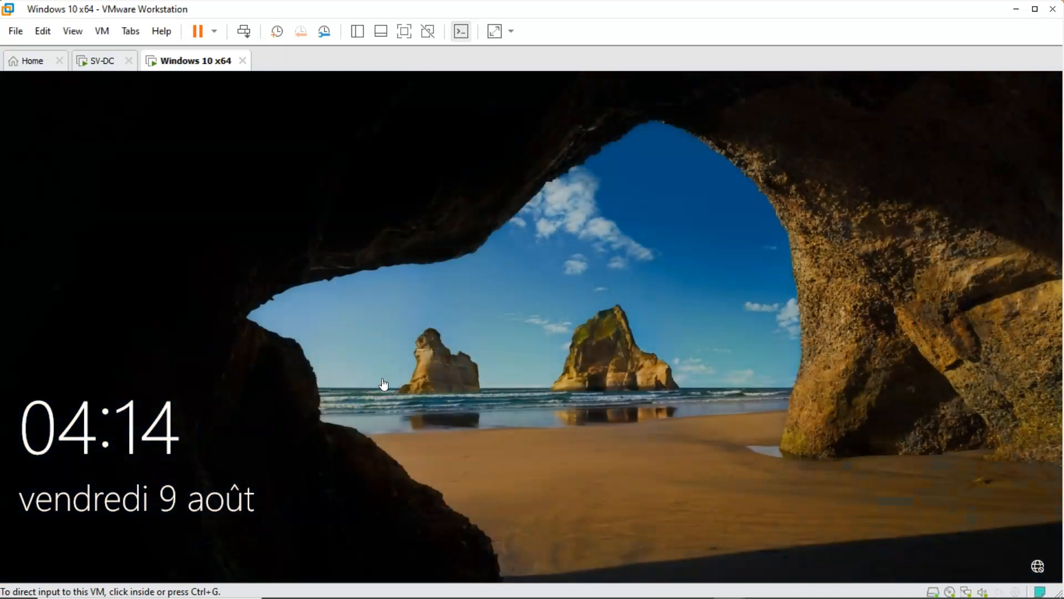
Choose to sign in as another user and enter the second user's account name with the domain prefix digital\.
{"action": "left_click", "coordinate": [391, 385]}
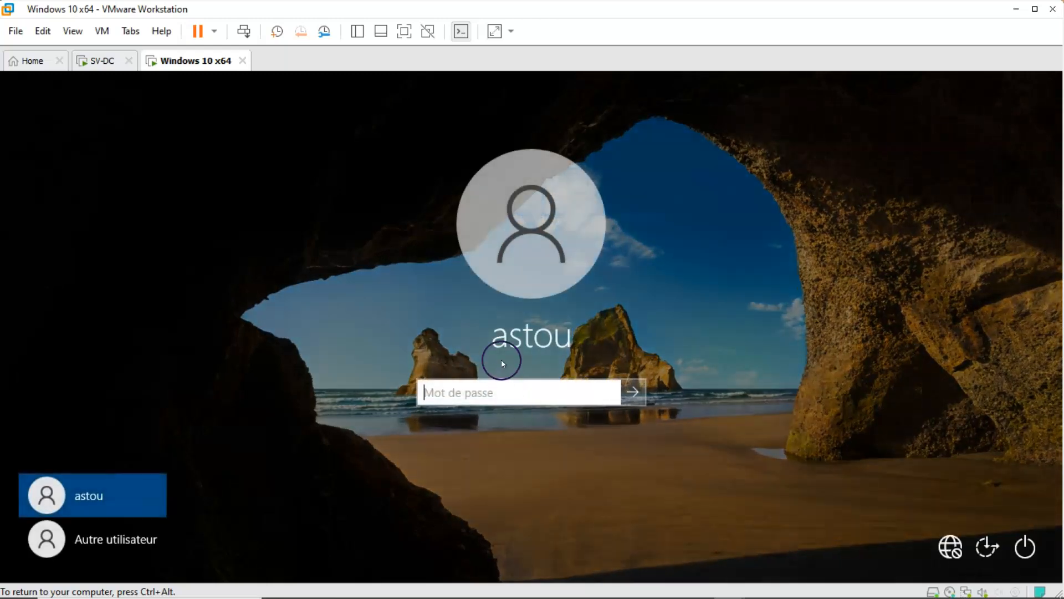
{"action": "left_click", "coordinate": [136, 537]}
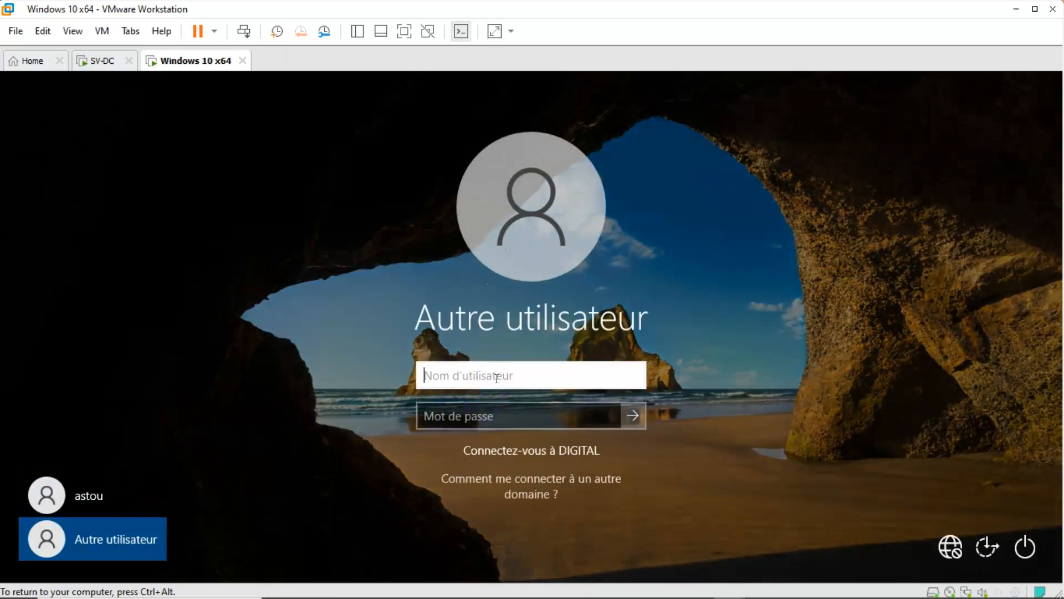
{"action": "type", "text": "a"}
{"action": "type", "text": "ly"}
{"action": "left_click", "coordinate": [485, 393]}
{"action": "key", "text": "BackSpace"}
{"action": "key", "text": "BackSpace"}
{"action": "key", "text": "BackSpace"}
{"action": "type", "text": "digital\\"}
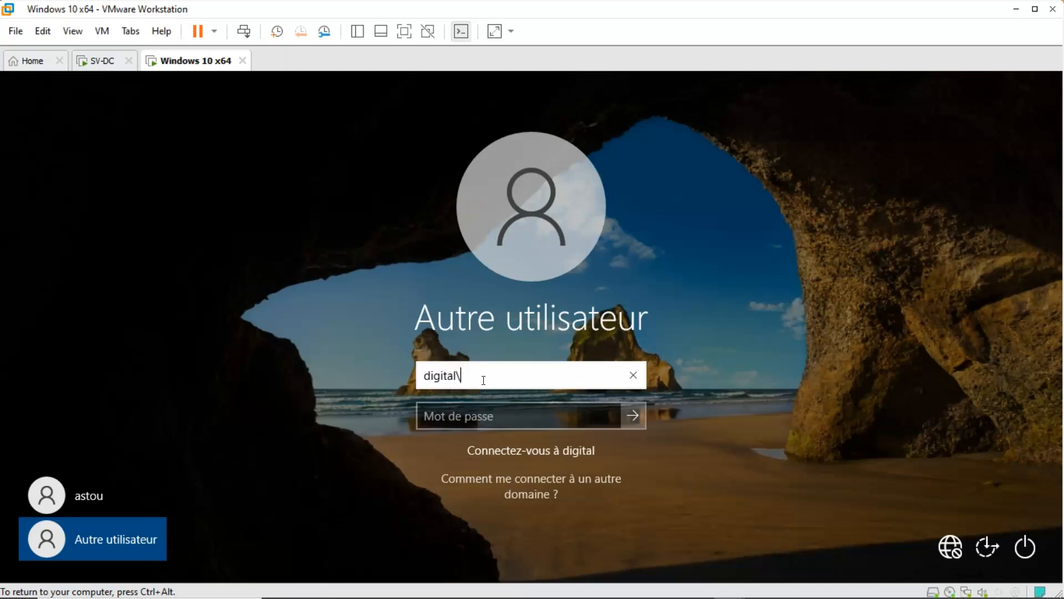
{"action": "type", "text": "aly"}
Enter the account password and sign in to the Windows 10 client with the domain account.
{"action": "left_click", "coordinate": [471, 415]}
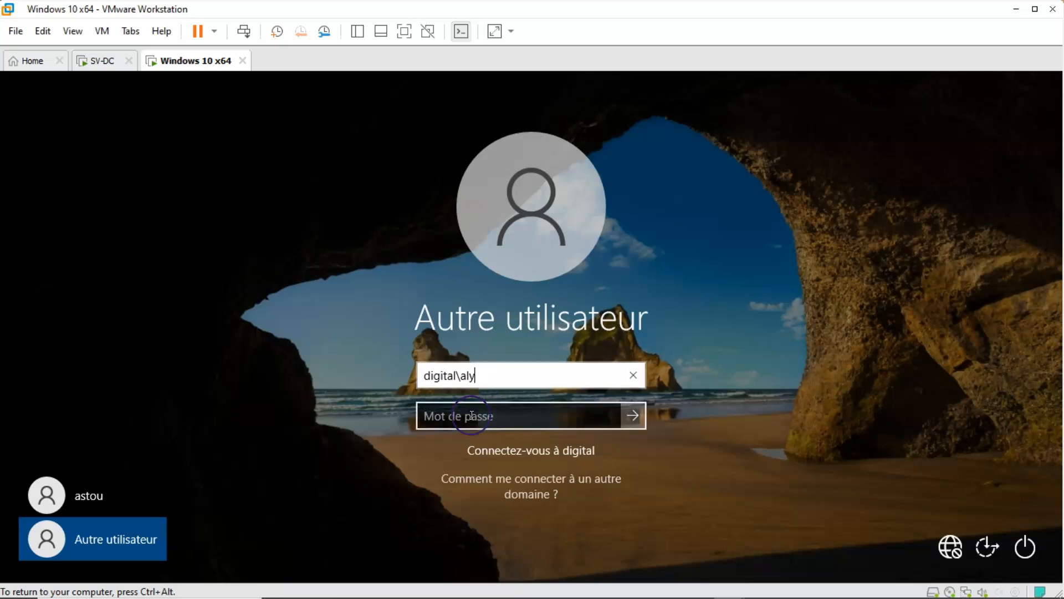
{"action": "type", "text": "••••••"}
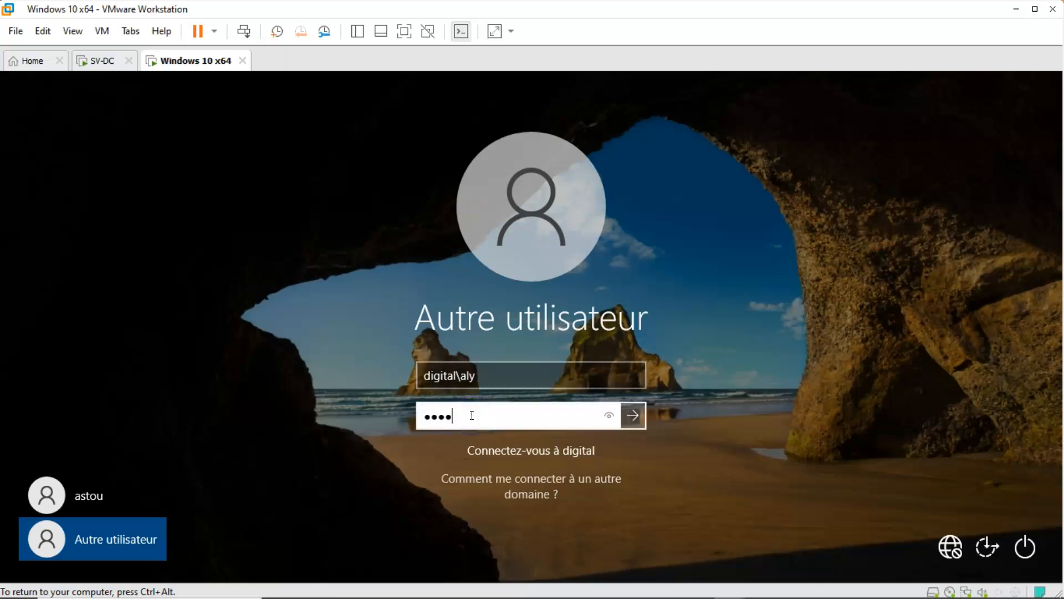
{"action": "type", "text": "••••"}
{"action": "left_click", "coordinate": [633, 415]}
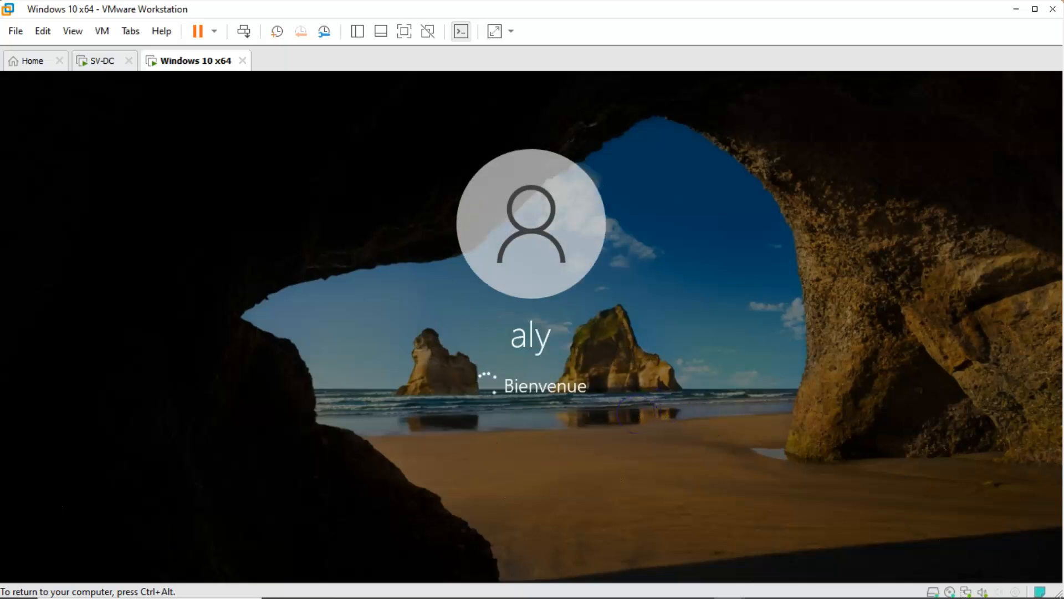
Dismiss the Windows diagnostic data notification on the new user's desktop.
{"action": "key", "text": "ctrl+alt"}
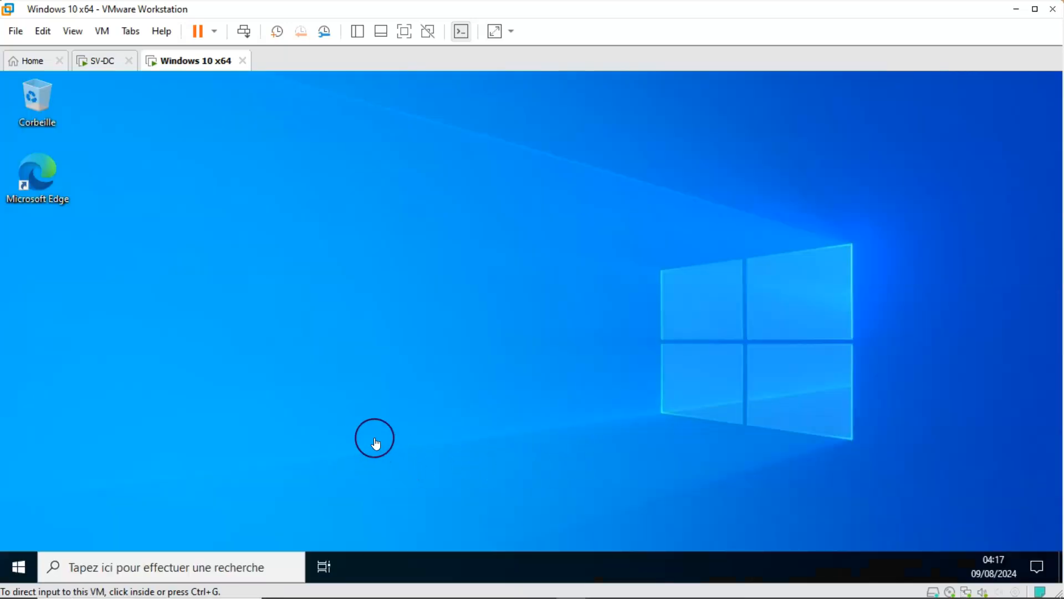
{"action": "left_click", "coordinate": [358, 251]}
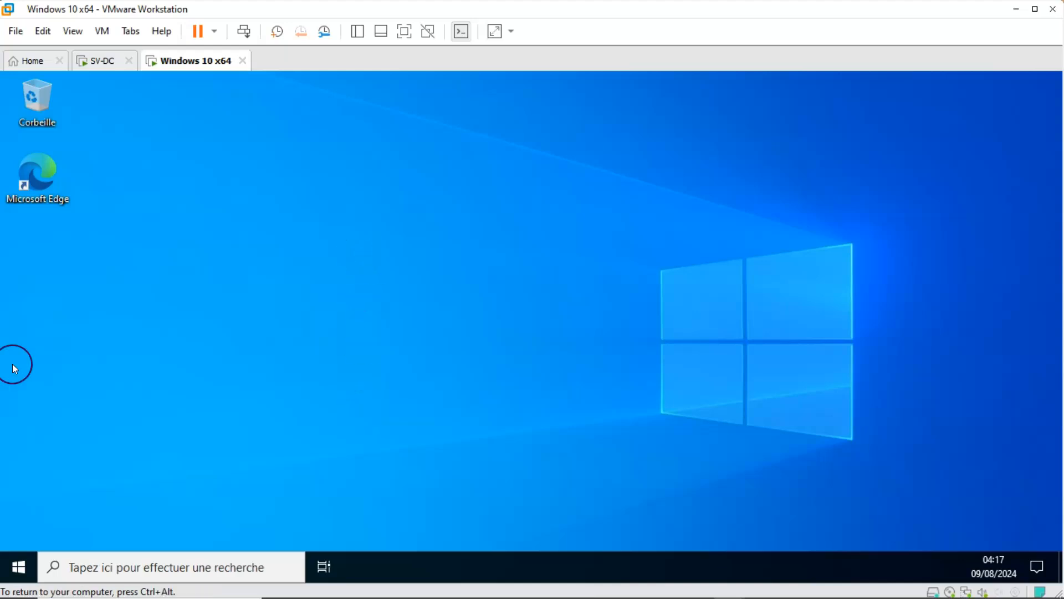
{"action": "key", "text": "ctrl+alt"}
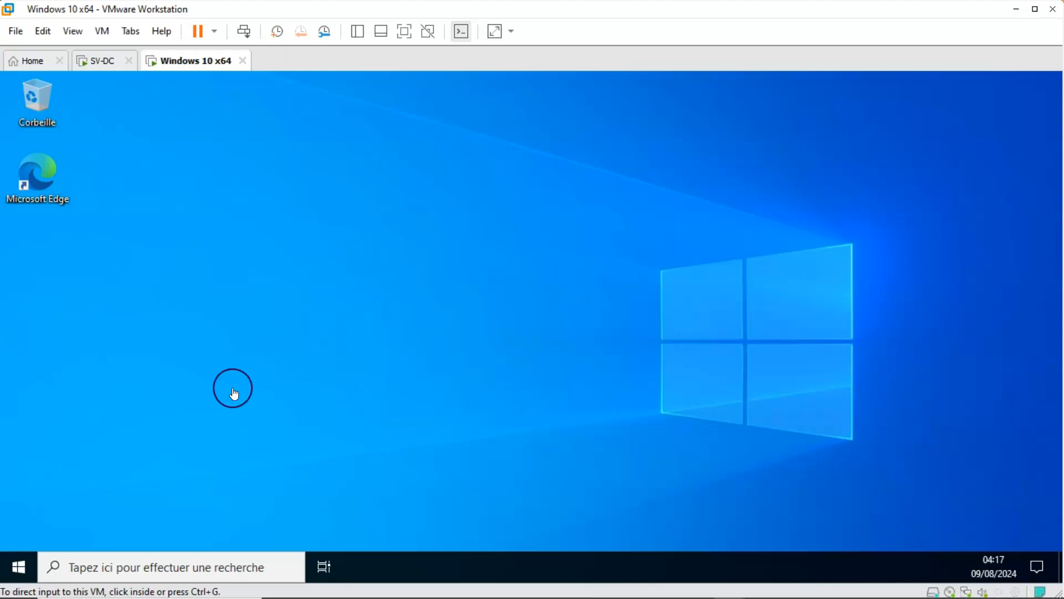
{"action": "left_click", "coordinate": [407, 253]}
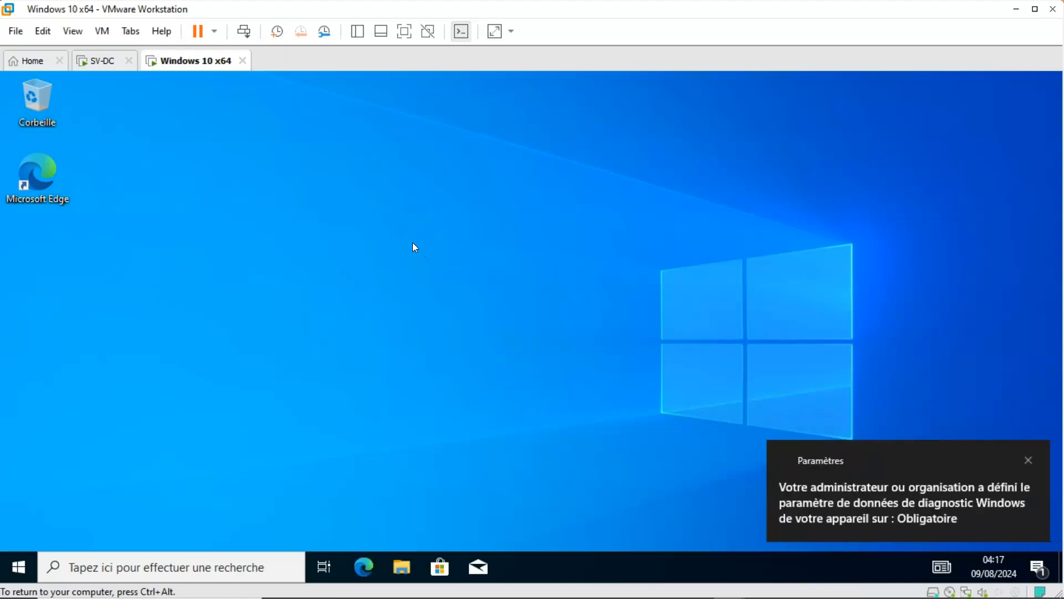
{"action": "left_click", "coordinate": [1028, 459]}
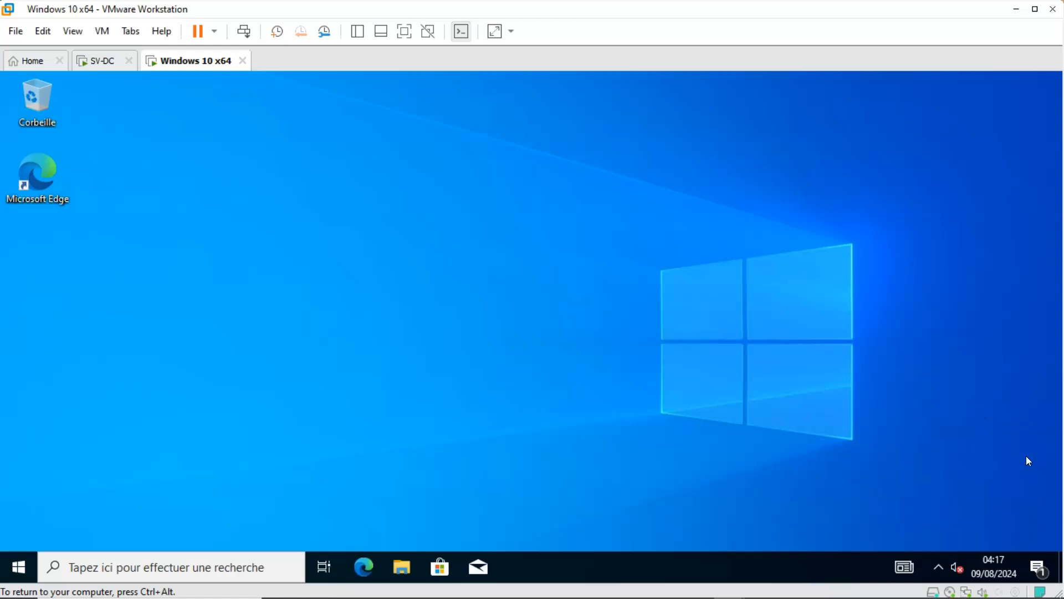
Go to the network path \\SV-DC in the file explorer and open the finance shared folder.
{"action": "left_click", "coordinate": [406, 565]}
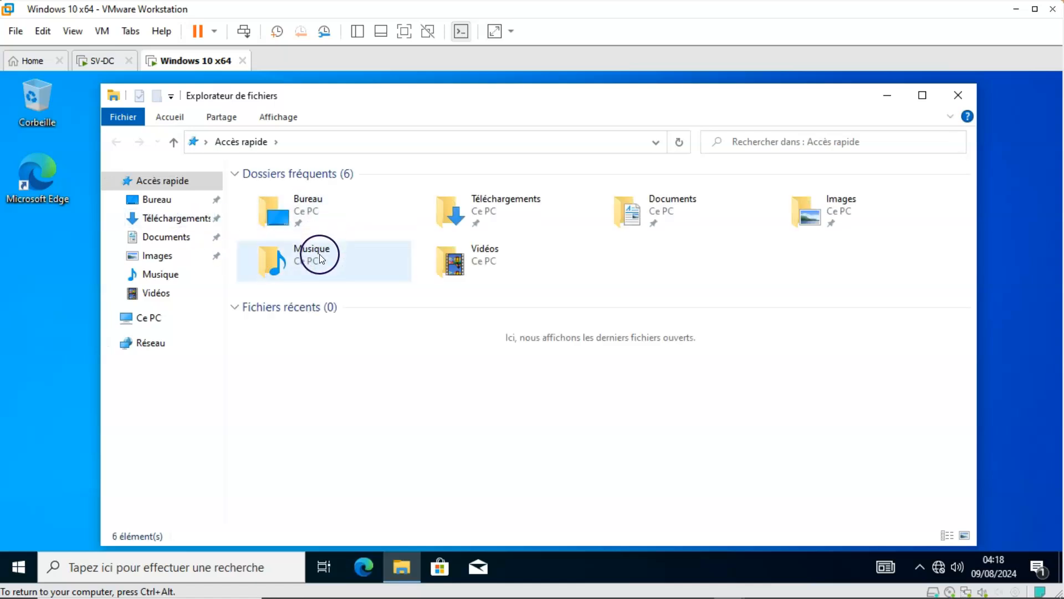
{"action": "left_click", "coordinate": [310, 142]}
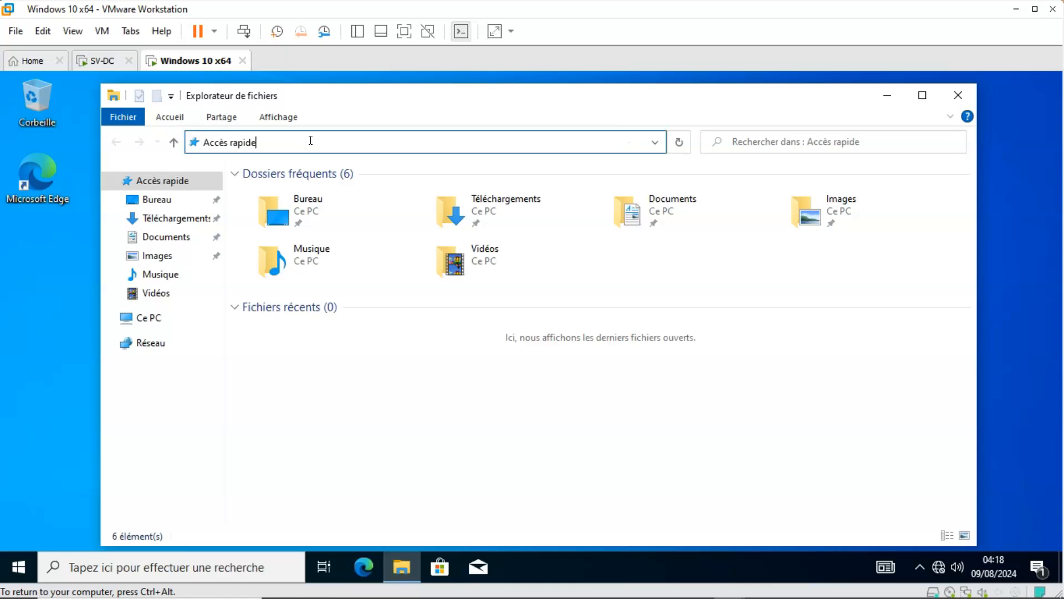
{"action": "key", "text": "BackSpace"}
{"action": "key", "text": "BackSpace"}
{"action": "key", "text": "BackSpace"}
{"action": "key", "text": "BackSpace"}
{"action": "key", "text": "BackSpace"}
{"action": "key", "text": "BackSpace"}
{"action": "key", "text": "BackSpace"}
{"action": "key", "text": "BackSpace"}
{"action": "key", "text": "BackSpace"}
{"action": "key", "text": "BackSpace"}
{"action": "key", "text": "BackSpace"}
{"action": "key", "text": "BackSpace"}
{"action": "type", "text": "\\\\"}
{"action": "type", "text": "SV-"}
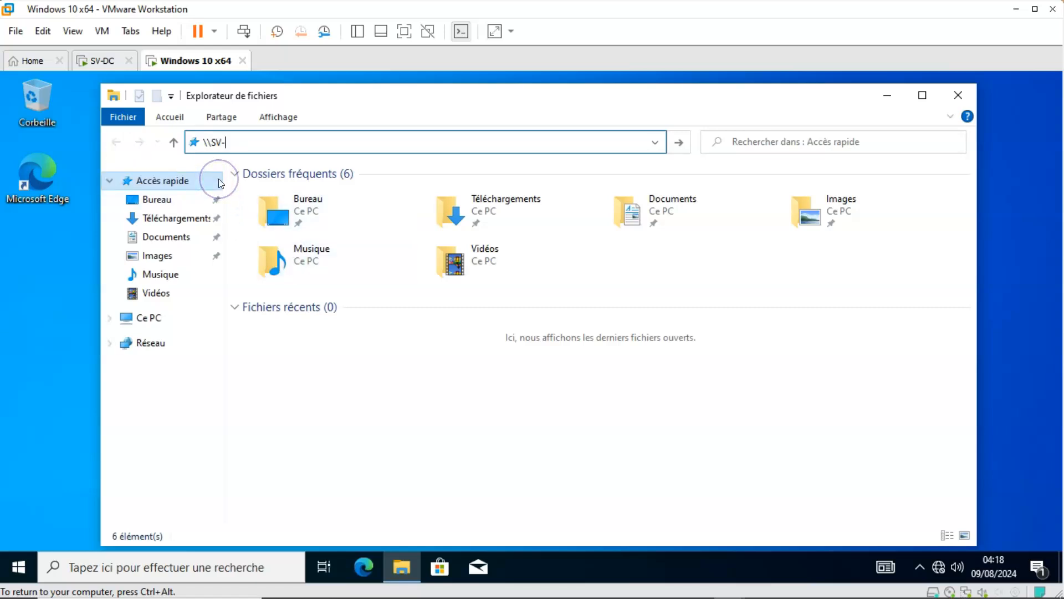
{"action": "type", "text": "DC"}
{"action": "key", "text": "Return"}
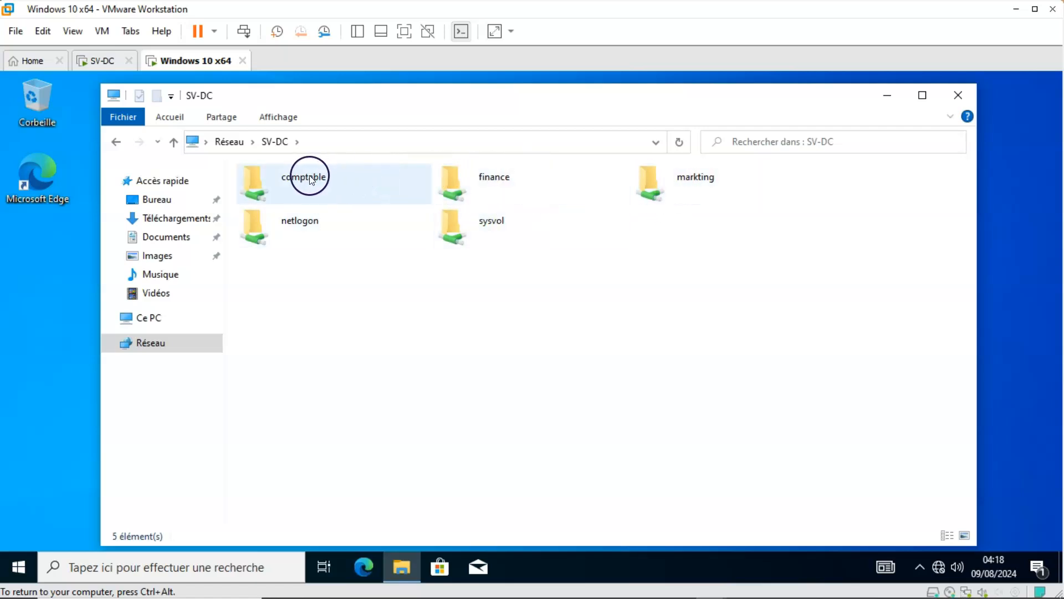
{"action": "left_click", "coordinate": [484, 178]}
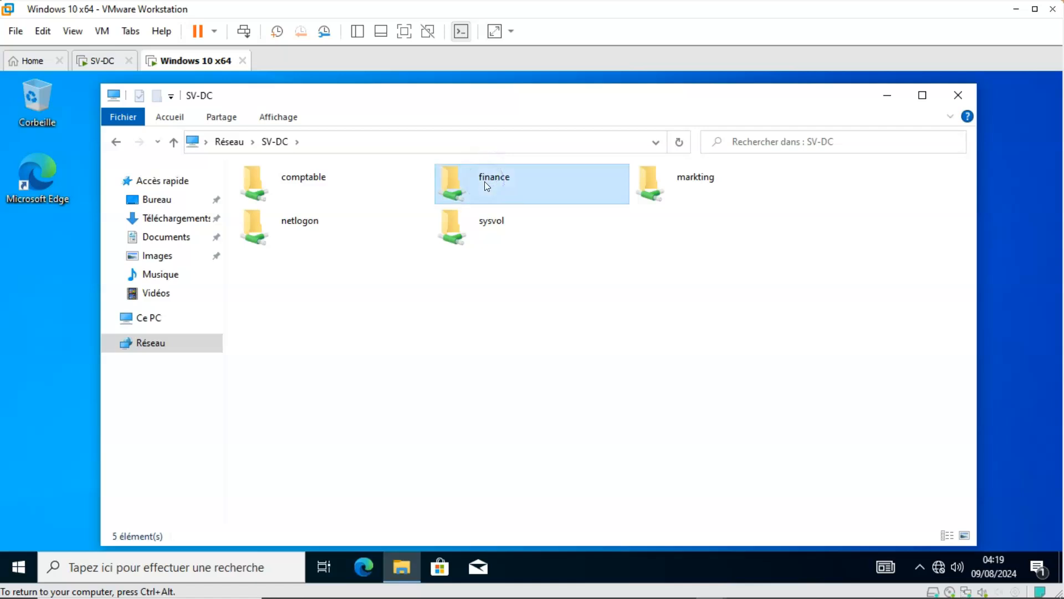
{"action": "double_click", "coordinate": [484, 181]}
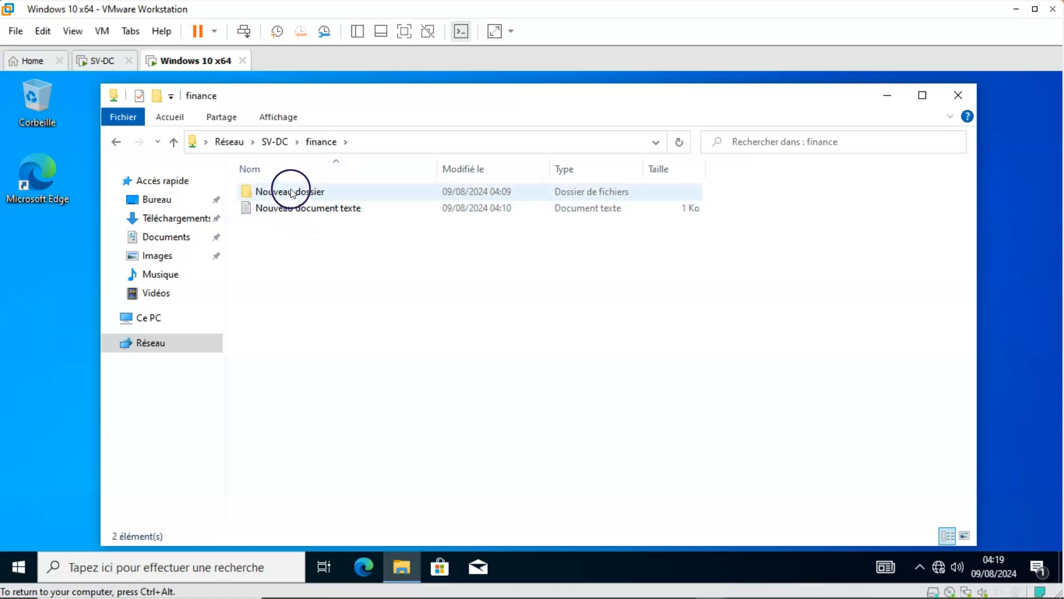
Open the text document and the Nouveau dossier subfolder in the finance share to check access, and return to the SV-DC shares.
{"action": "left_click", "coordinate": [291, 209]}
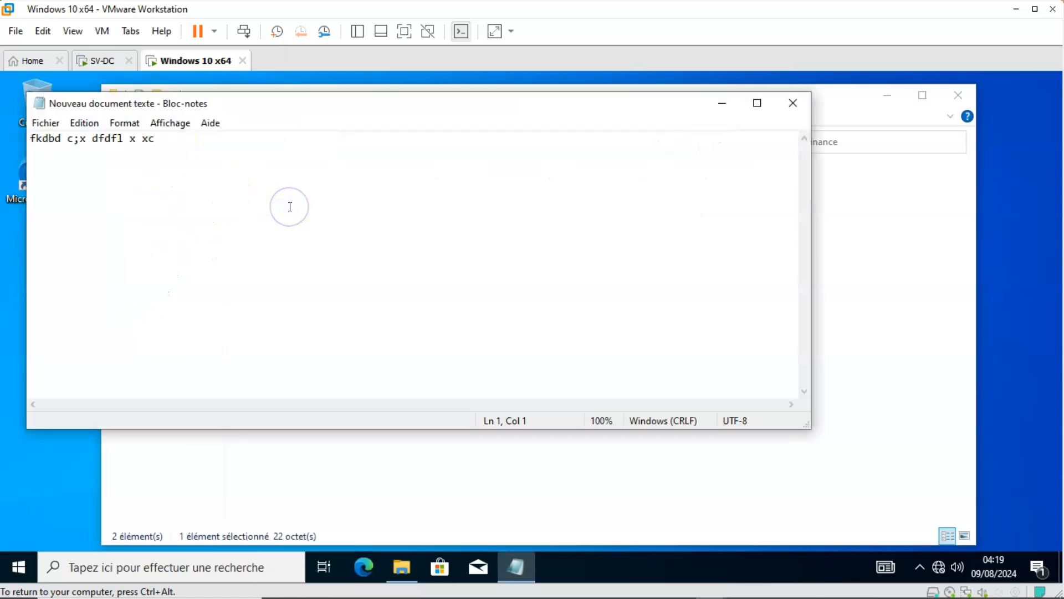
{"action": "left_click", "coordinate": [791, 104]}
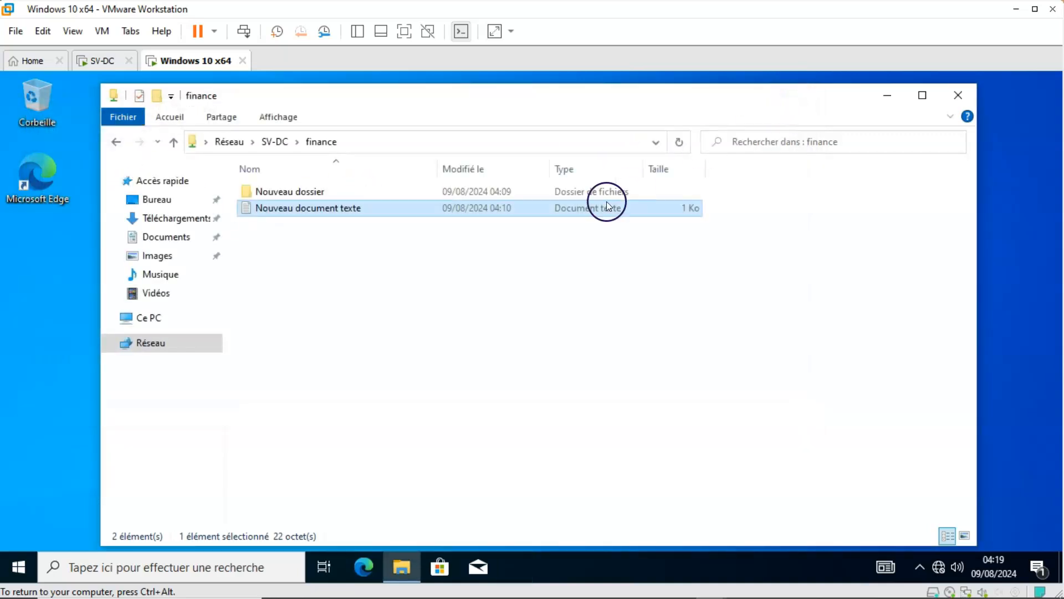
{"action": "double_click", "coordinate": [302, 190]}
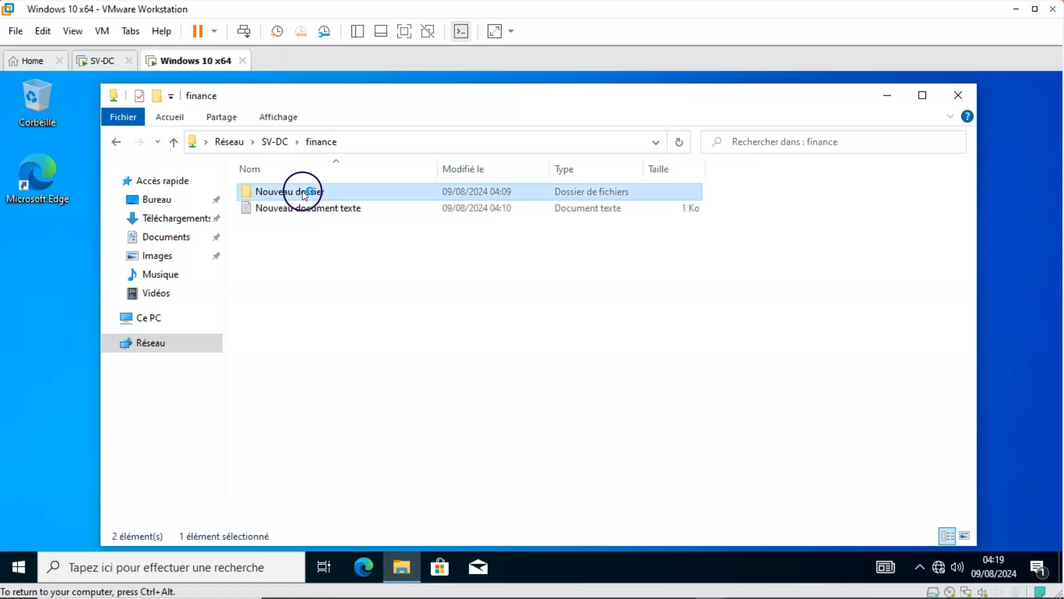
{"action": "left_click", "coordinate": [174, 143]}
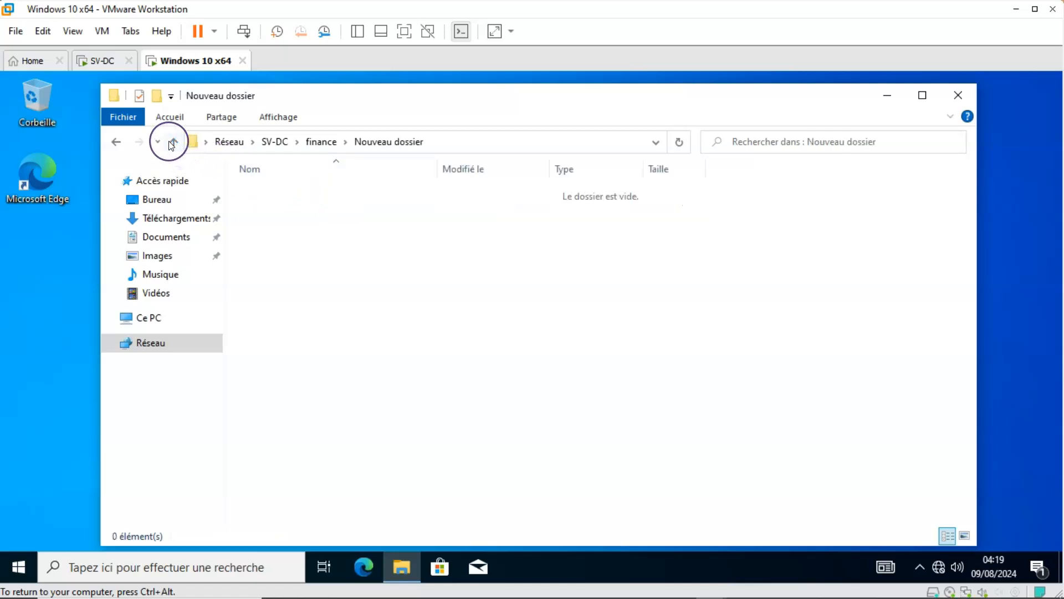
{"action": "left_click", "coordinate": [172, 144]}
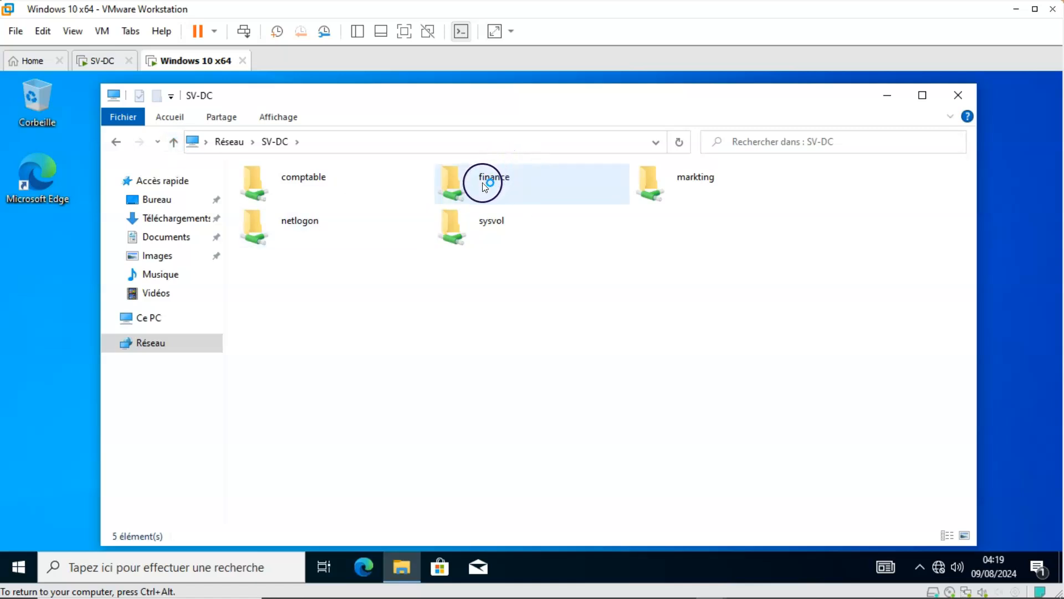
Test the signed-in user's access to the comptable and markting shares on SV-DC, dismissing any network messages.
{"action": "left_click", "coordinate": [288, 181]}
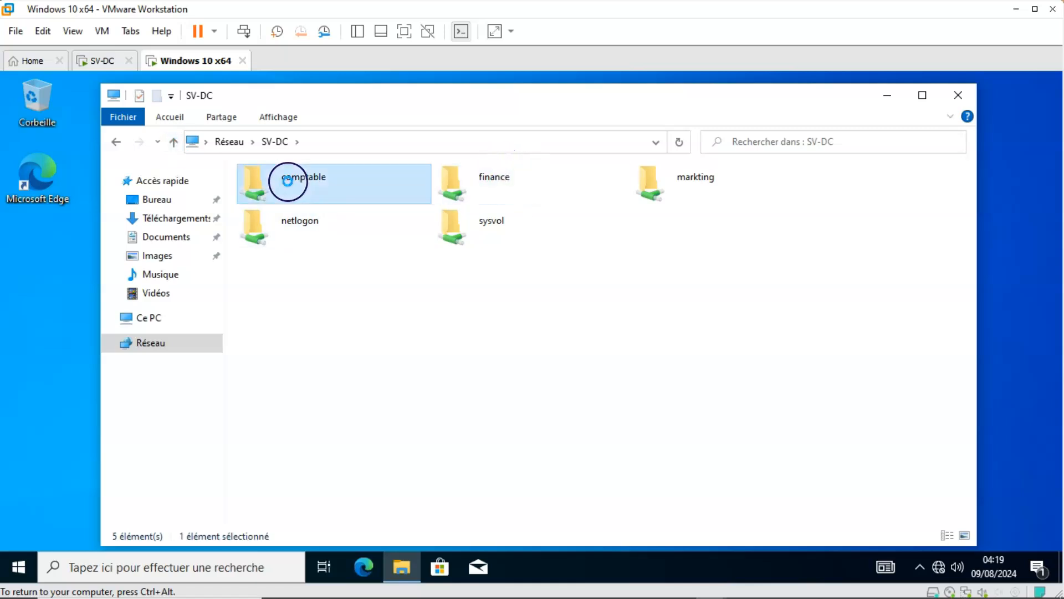
{"action": "double_click", "coordinate": [287, 181]}
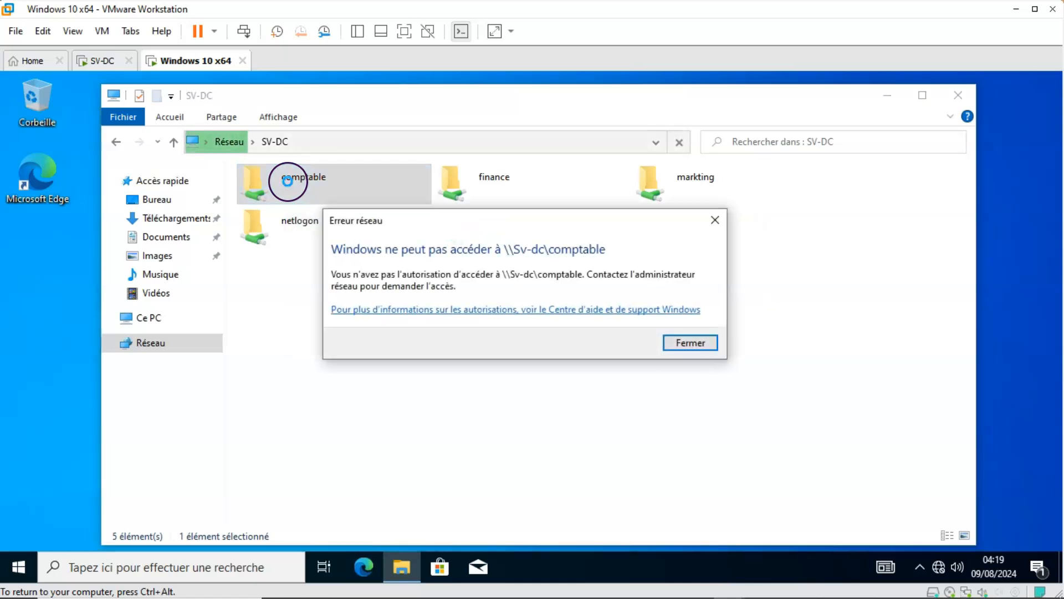
{"action": "left_click", "coordinate": [681, 342]}
{"action": "double_click", "coordinate": [674, 178]}
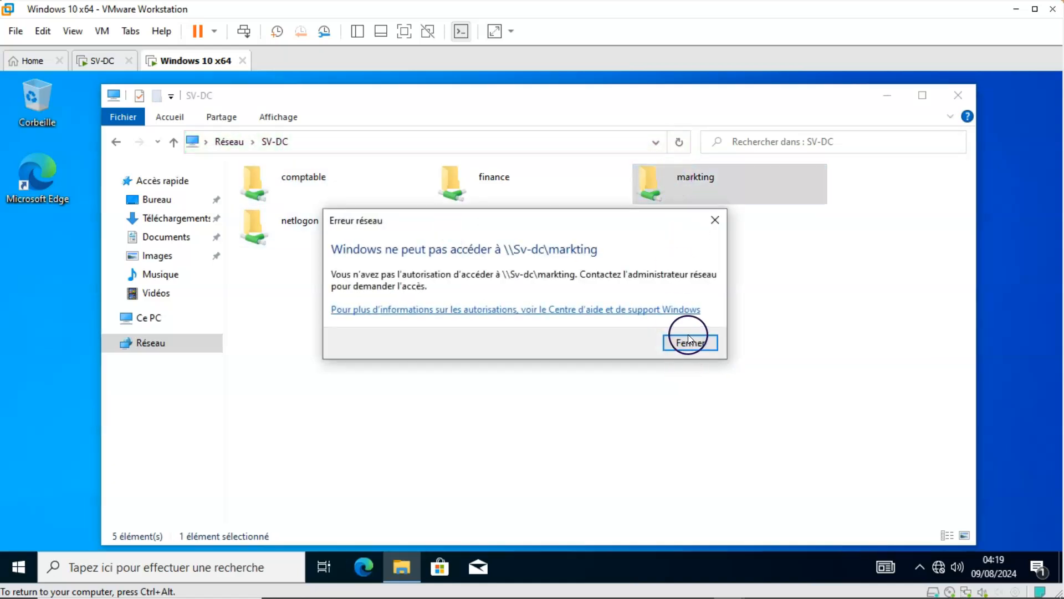
{"action": "left_click", "coordinate": [687, 342]}
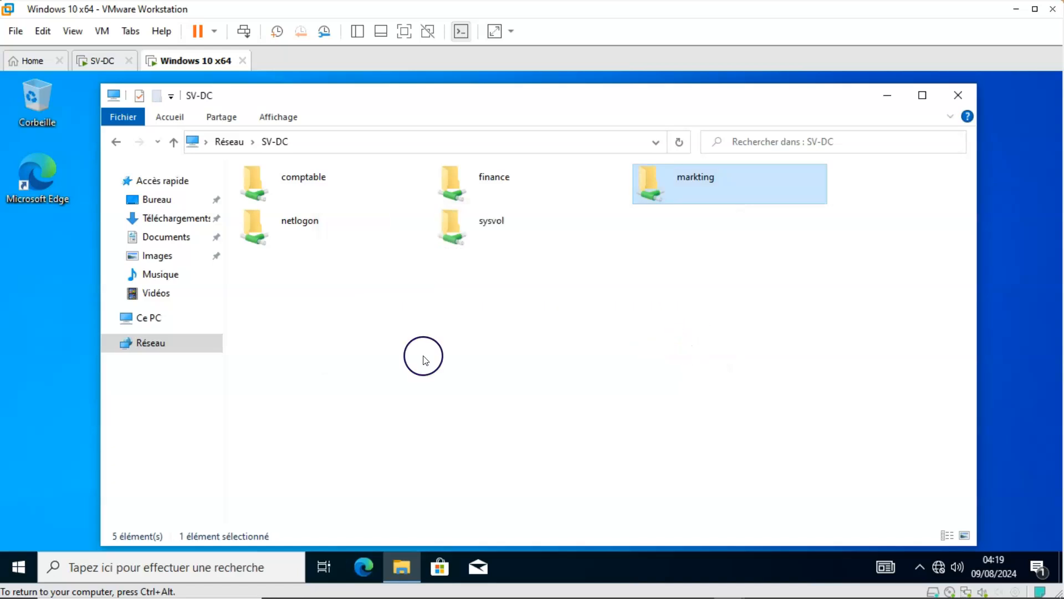
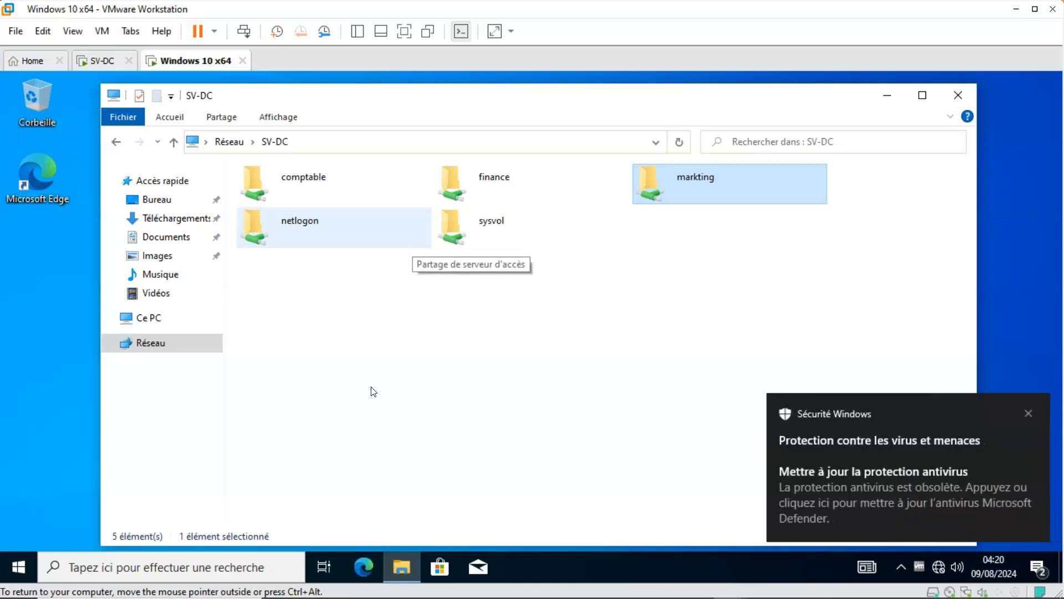
Dismiss the antivirus update notification on the Windows 10 client and switch to the SV-DC virtual machine.
{"action": "left_click", "coordinate": [1028, 412]}
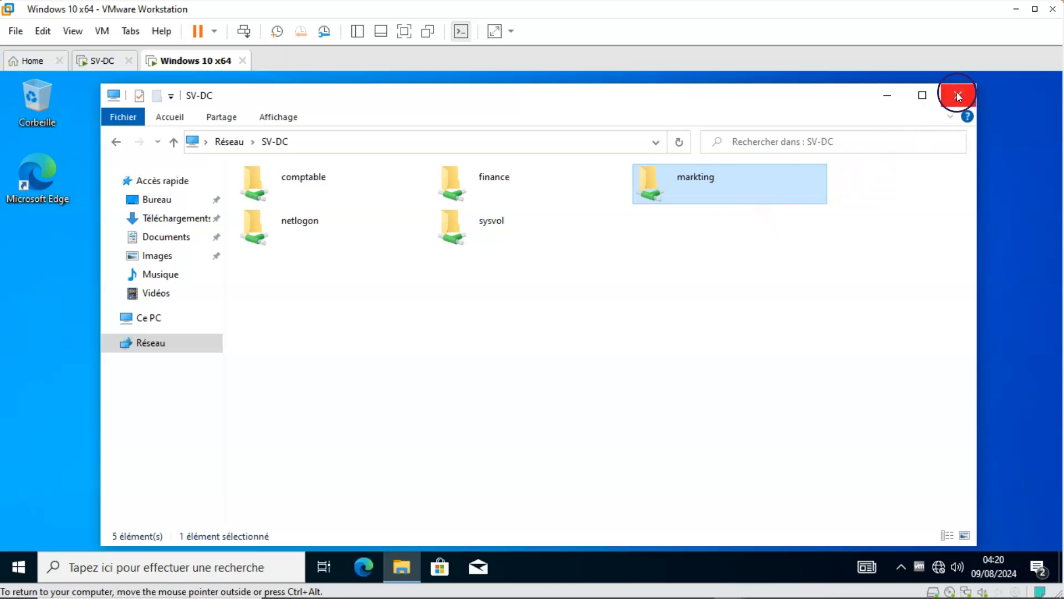
{"action": "left_click", "coordinate": [103, 58]}
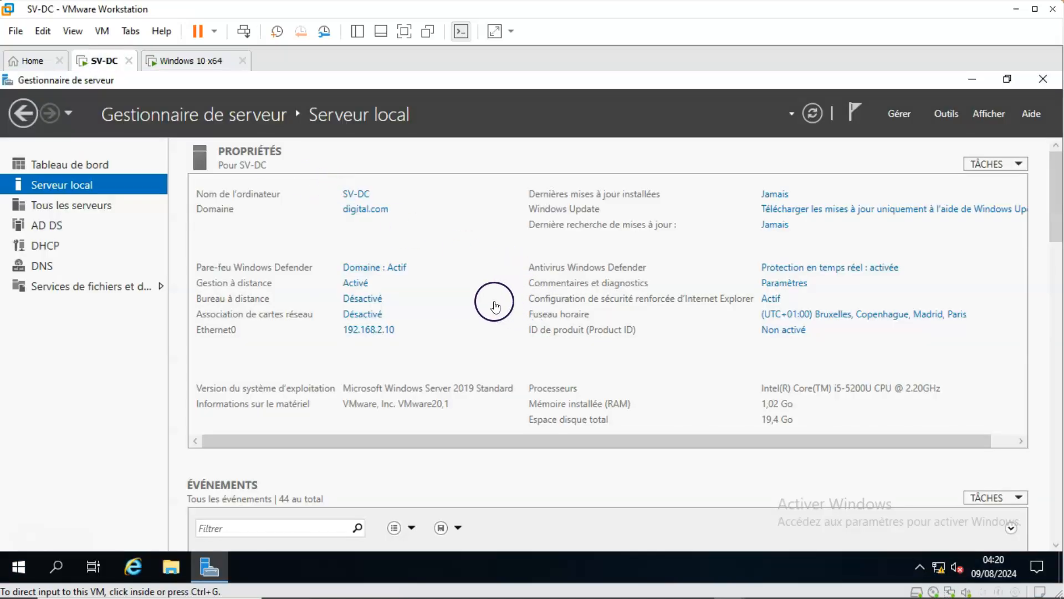